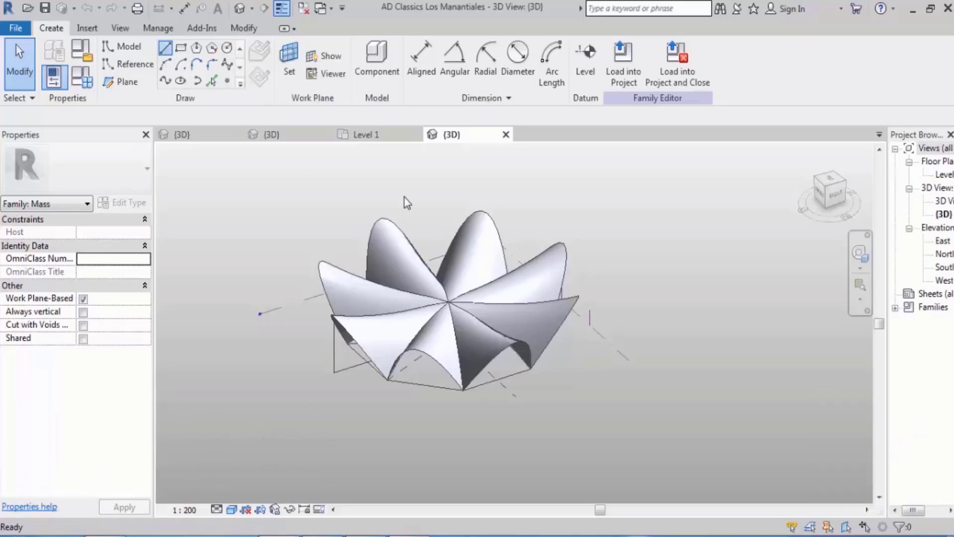
left_click(165, 49)
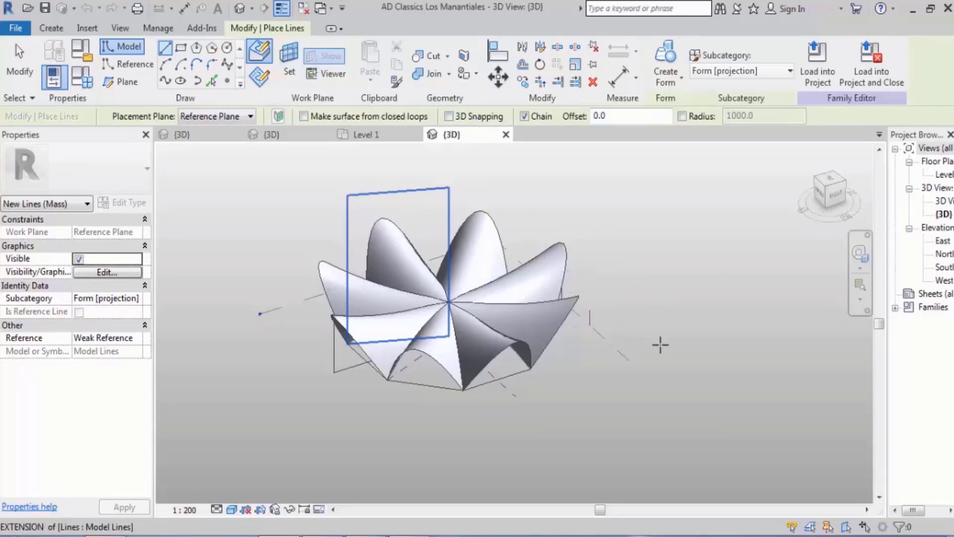
middle_click_drag(542, 272, 457, 318, "shift")
key("Escape")
key("Escape")
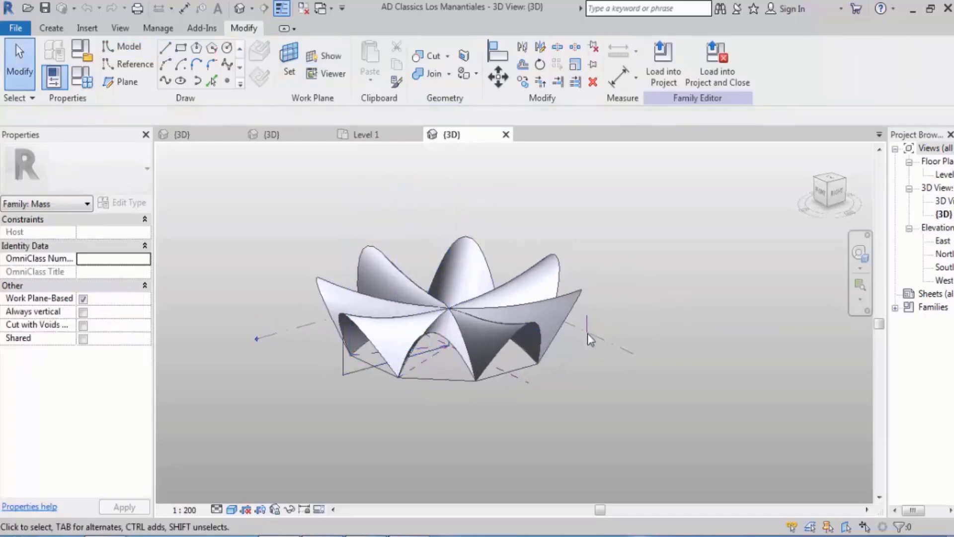
Draw a vertical model line about 55000 long from the base centre of the mass on the Center (Left/Right) reference plane
middle_click_drag(433, 366, 596, 215, "shift")
left_click(561, 368)
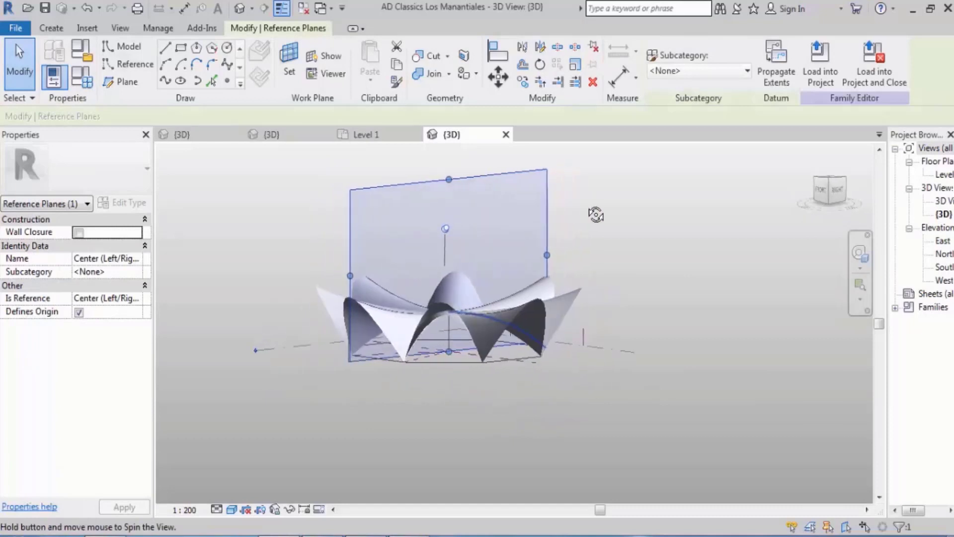
left_click(165, 48)
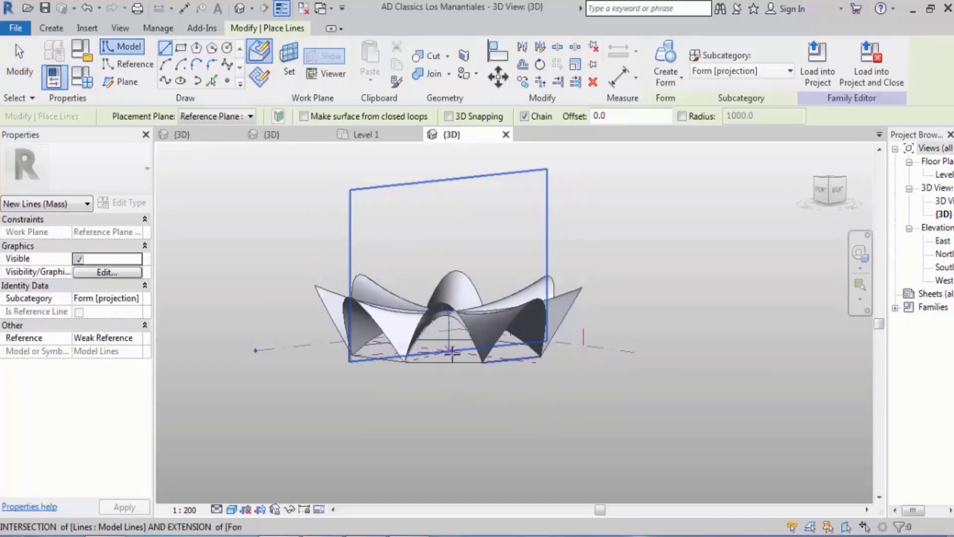
left_click(452, 352)
middle_click_drag(451, 352, 490, 348, "shift")
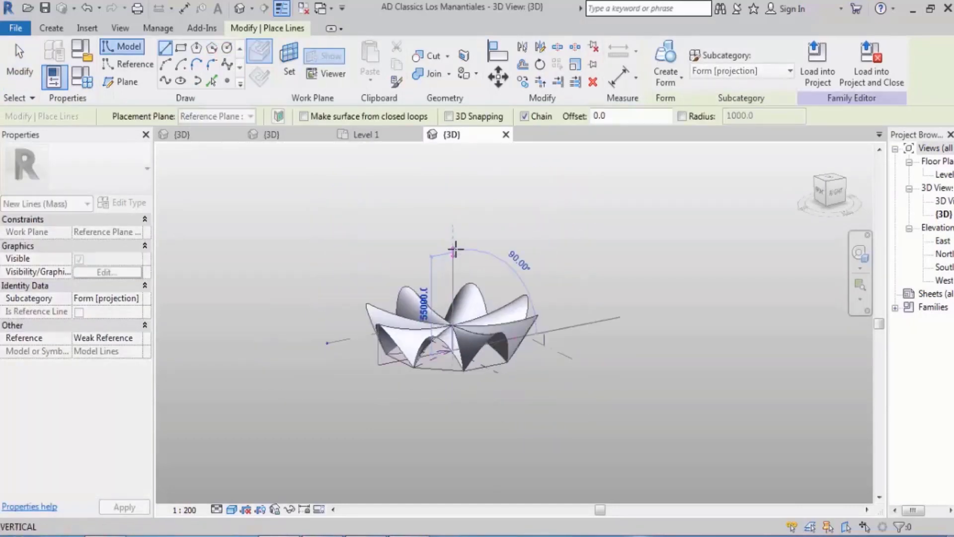
left_click(454, 249)
key("Escape")
key("Escape")
scroll(592, 239, "up", 2)
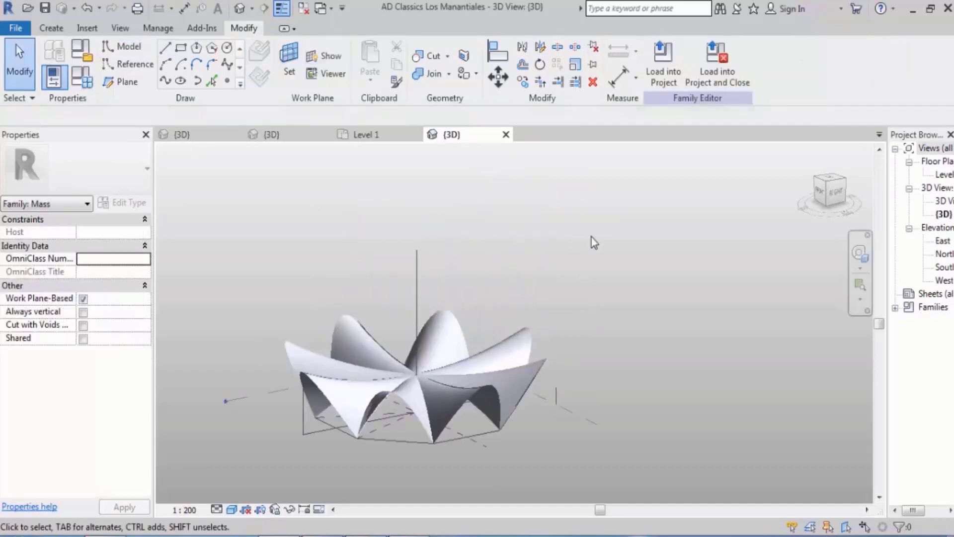
Draw a model line on the same reference plane from the top of the vertical line to the petal tip lying on that plane
middle_click_drag(595, 242, 427, 260, "shift")
scroll(420, 256, "up", 1)
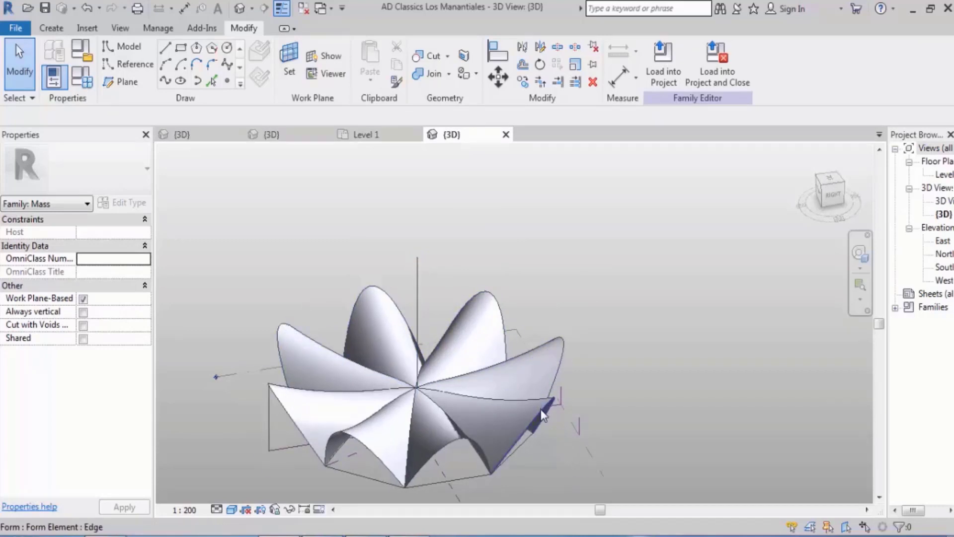
left_click(165, 48)
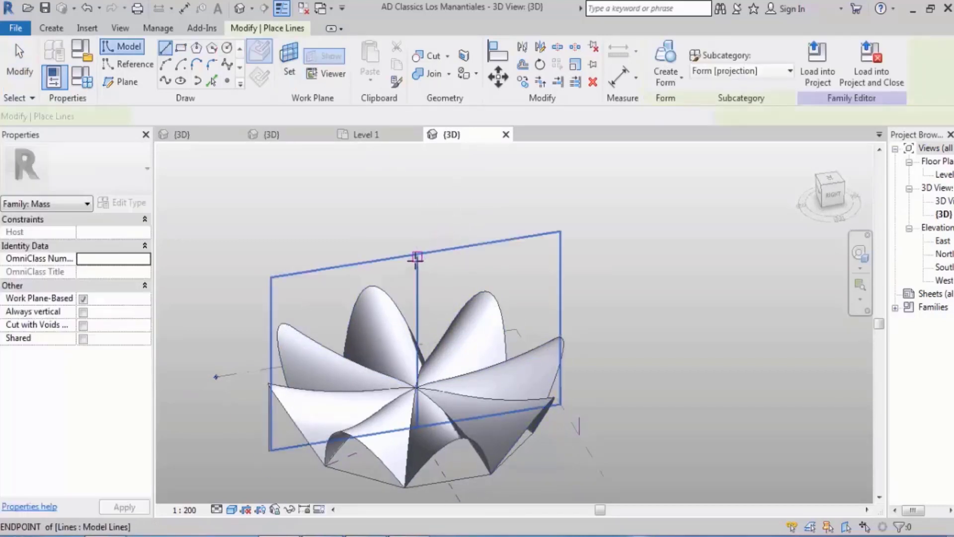
left_click(418, 257)
left_click(269, 384)
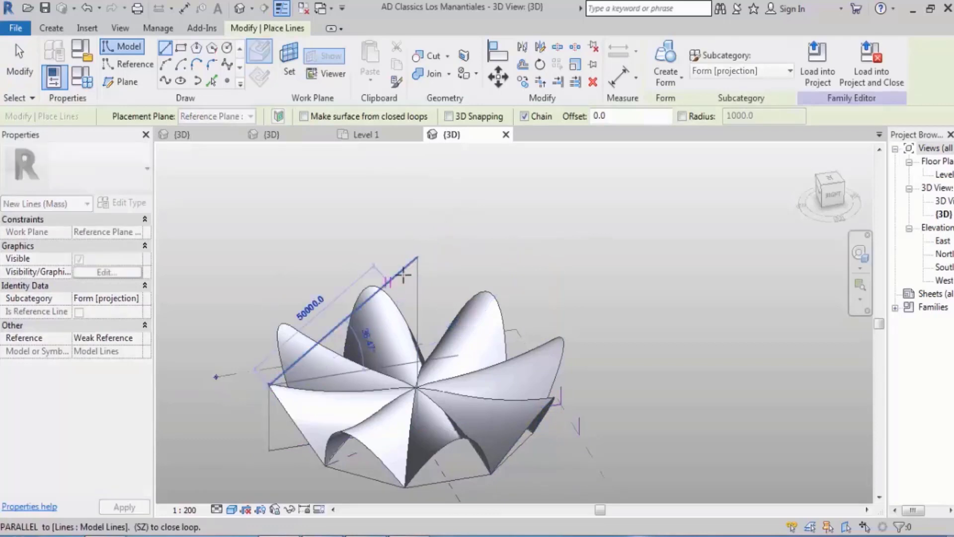
Try to draw model lines from the top of the vertical line to three other petal tips without 3D snapping
left_click(420, 255)
left_click(278, 325)
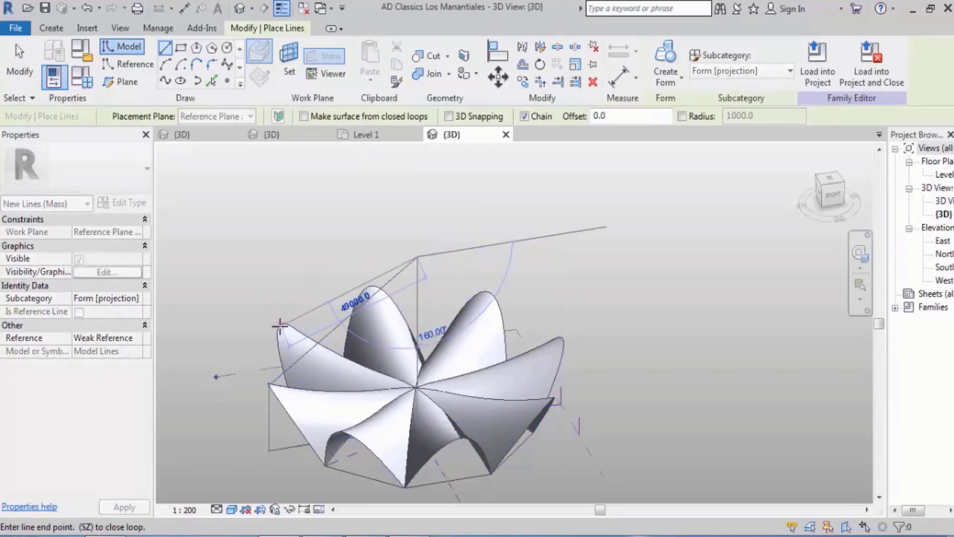
key("Escape")
left_click(419, 257)
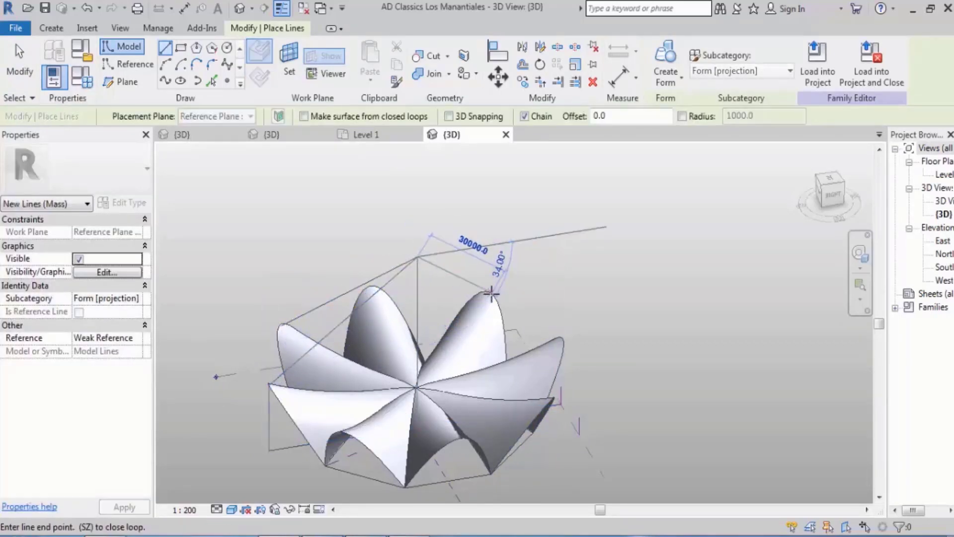
left_click(489, 294)
key("Escape")
left_click(418, 257)
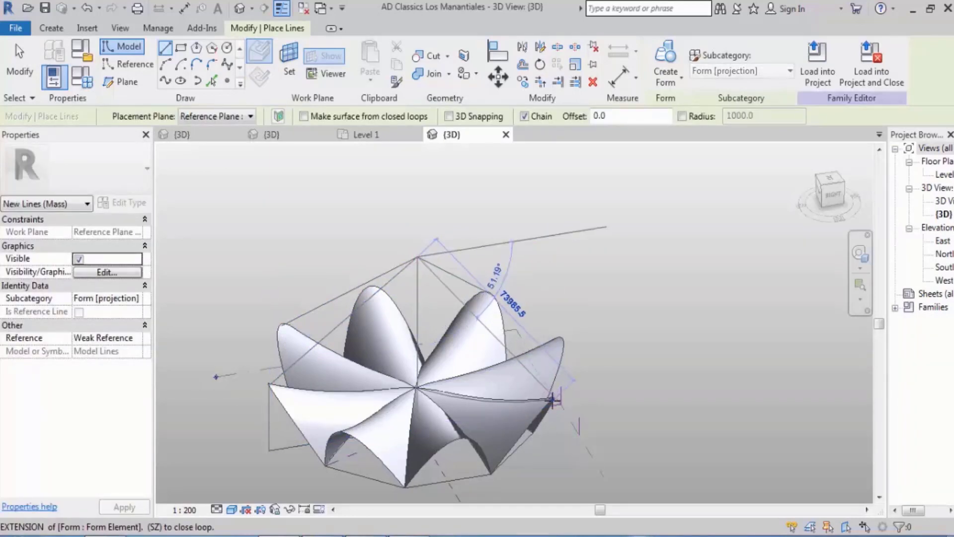
left_click(562, 338)
key("Escape")
key("Escape")
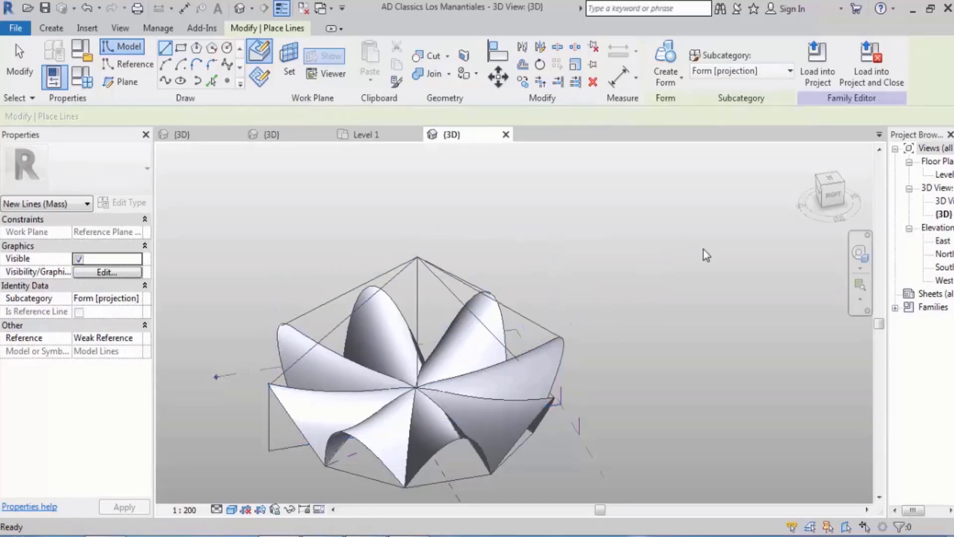
middle_click_drag(589, 354, 627, 361, "shift")
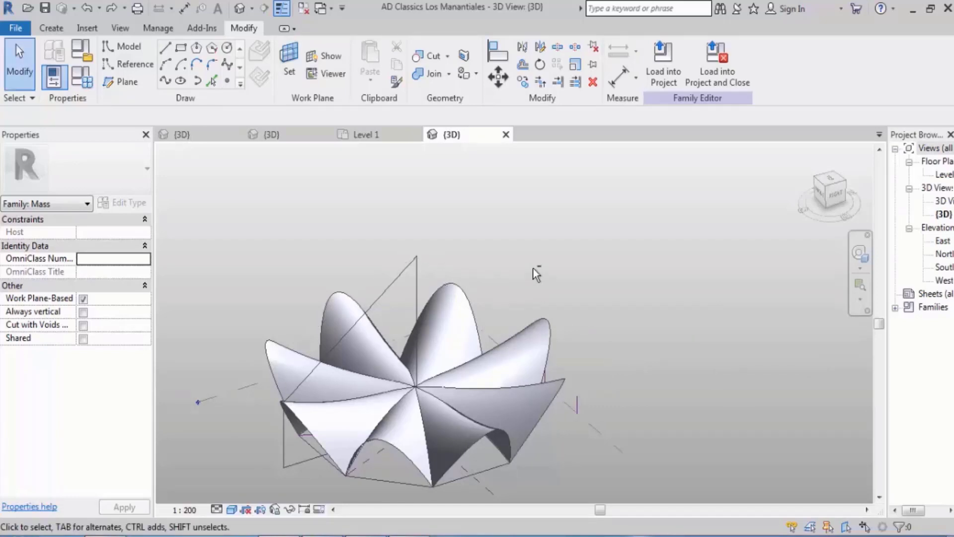
Turn on 3D snapping and draw a model line from the top of the vertical line to another petal's tip
middle_click_drag(537, 274, 580, 348, "shift")
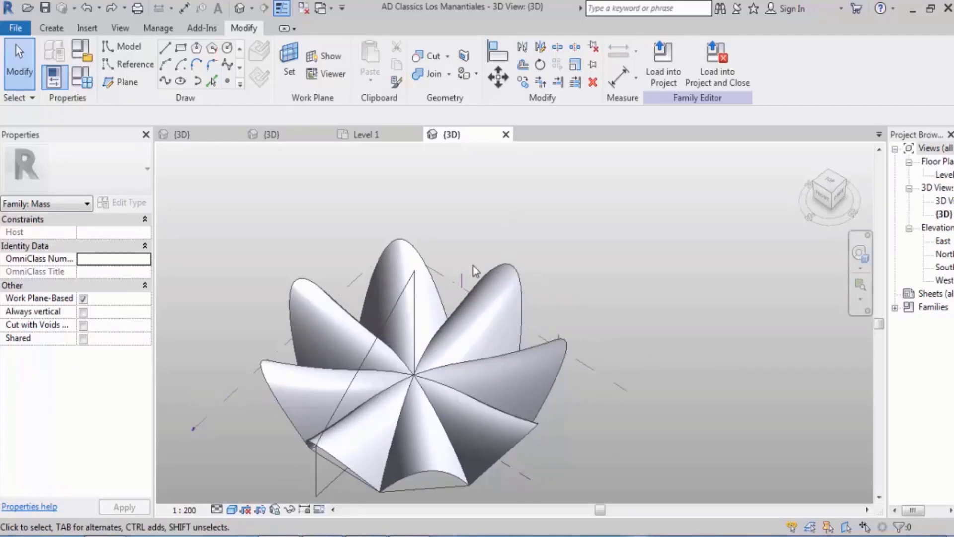
left_click(165, 48)
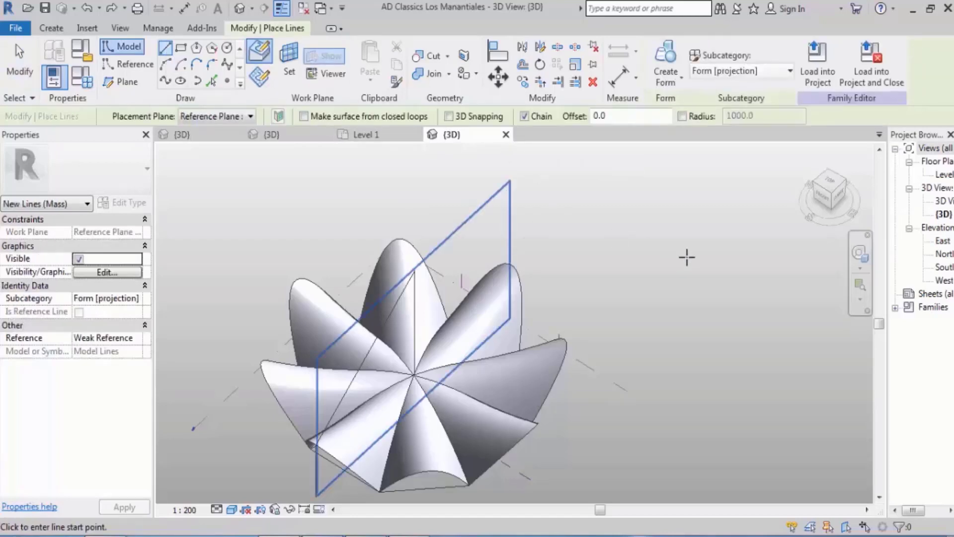
middle_click_drag(686, 255, 612, 215, "shift")
left_click(449, 116)
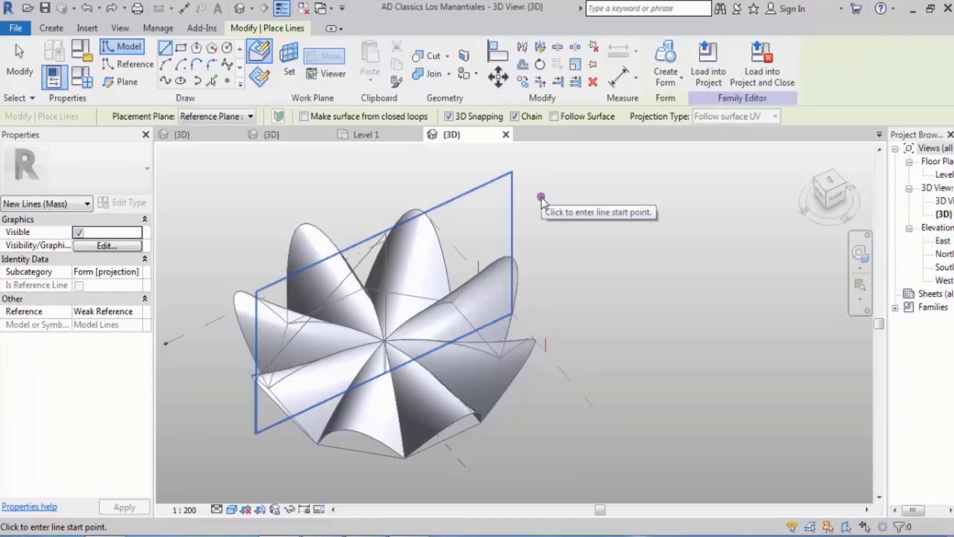
scroll(548, 234, "up", 1)
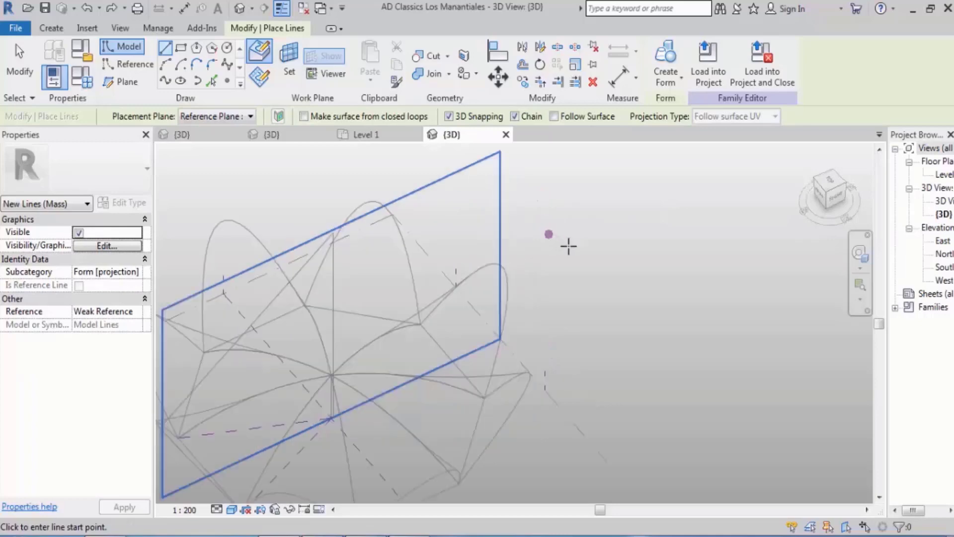
middle_click_drag(569, 246, 539, 222, "shift")
left_click(334, 223)
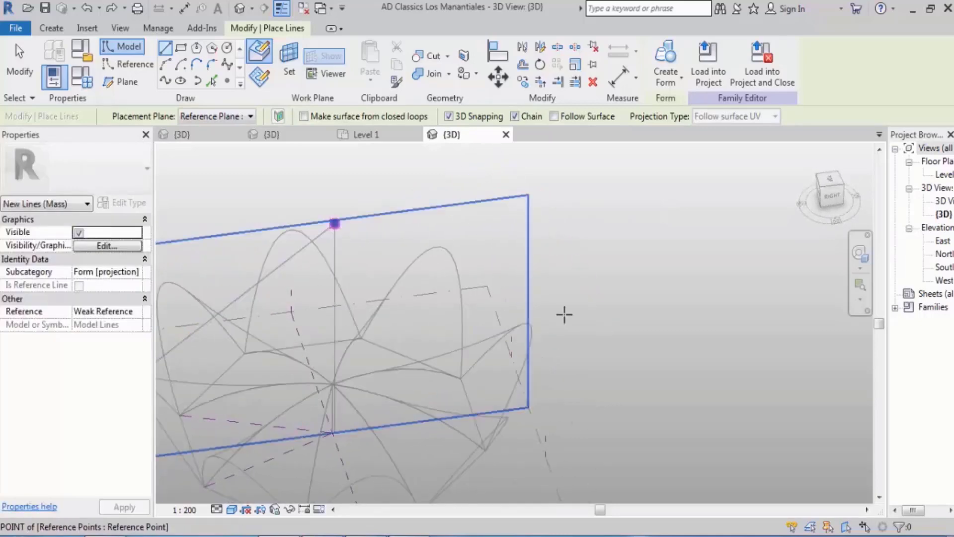
left_click(531, 327)
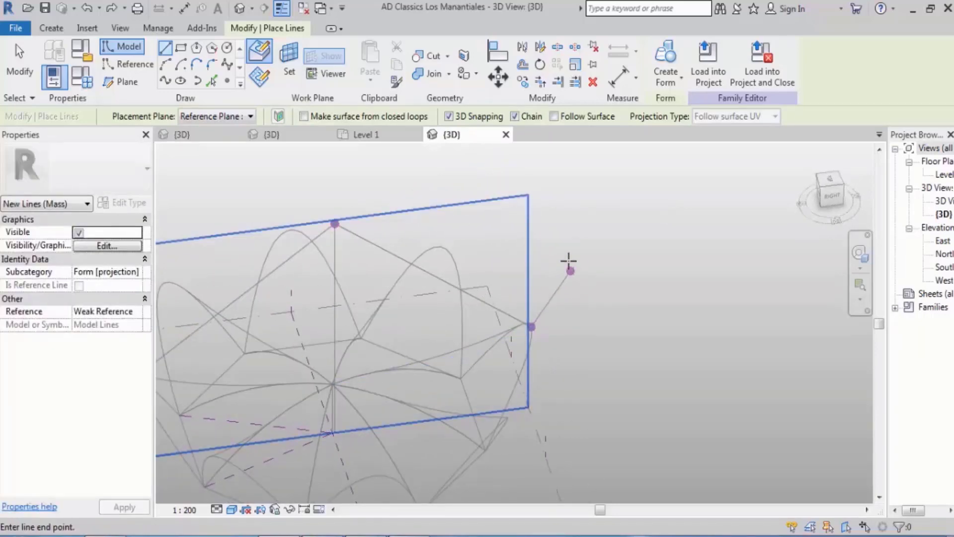
key("Escape")
Draw 3D-snapped model lines from the top of the vertical line to two more petal tips
left_click(334, 224)
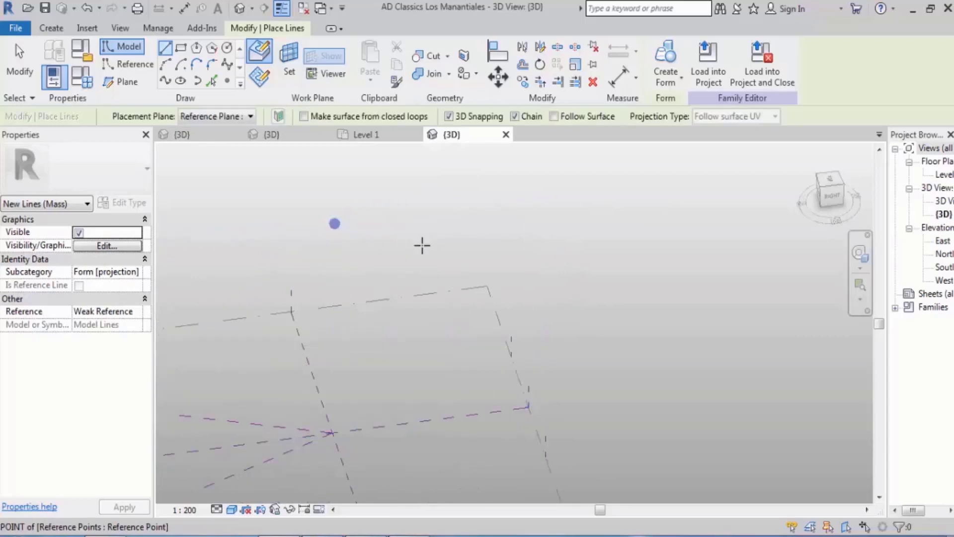
left_click(443, 247)
key("Escape")
scroll(584, 272, "down", 2)
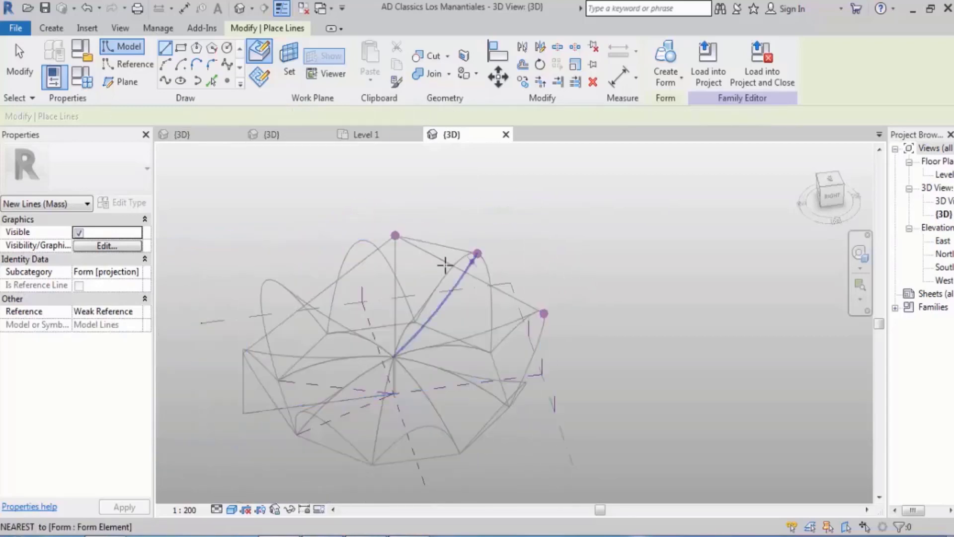
middle_click_drag(448, 279, 546, 297, "shift")
left_click(389, 234)
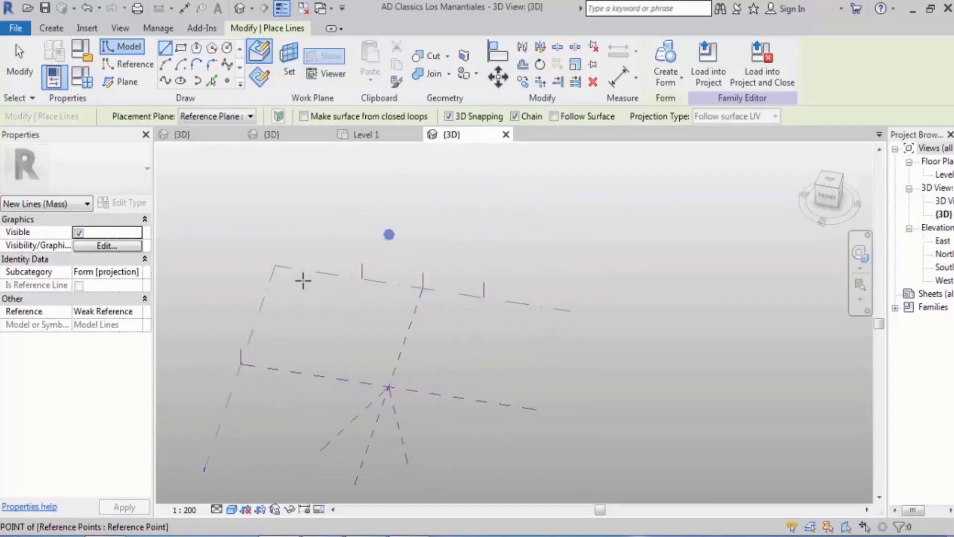
left_click(239, 305)
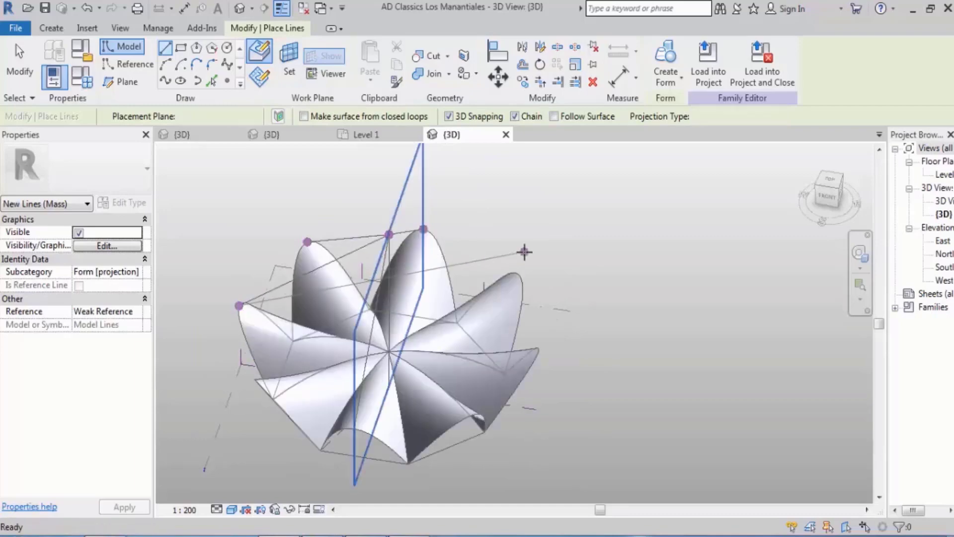
middle_click_drag(525, 252, 573, 305, "shift")
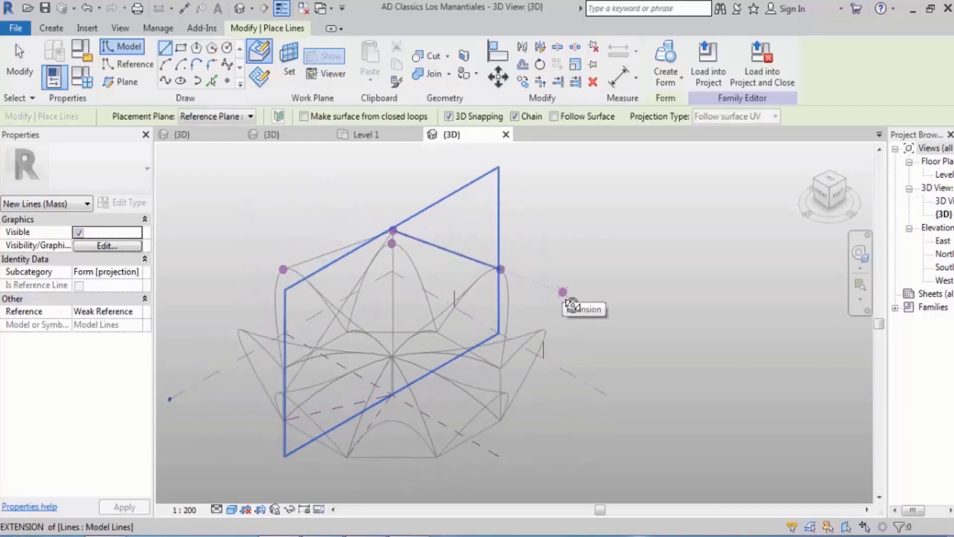
middle_click_drag(508, 254, 495, 210)
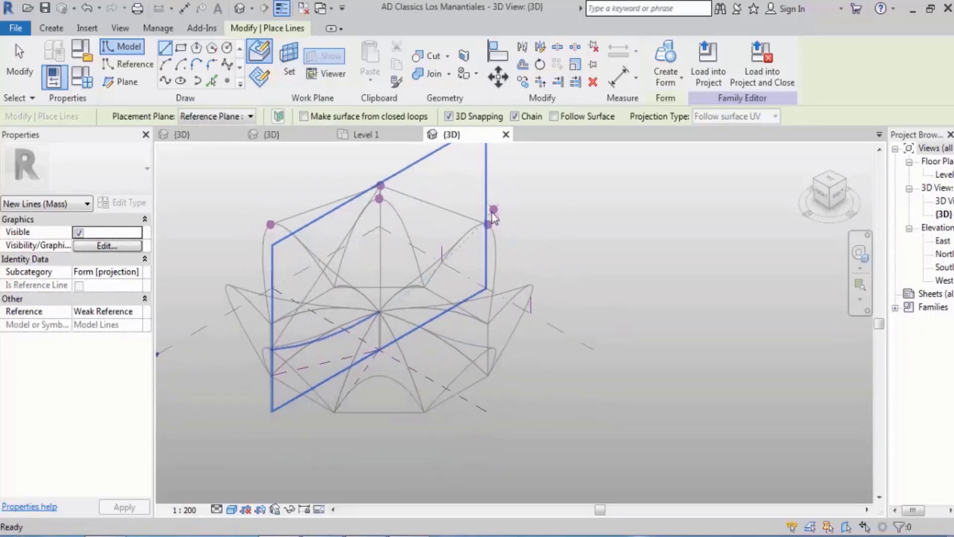
Draw a spline between a remaining petal tip and the top of the vertical line
left_click(165, 81)
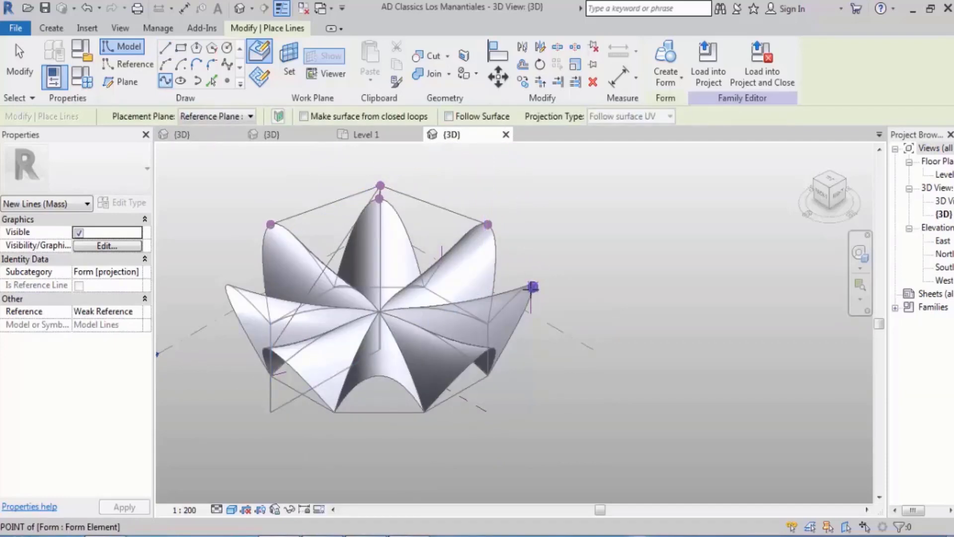
left_click(533, 286)
left_click(382, 186)
key("Escape")
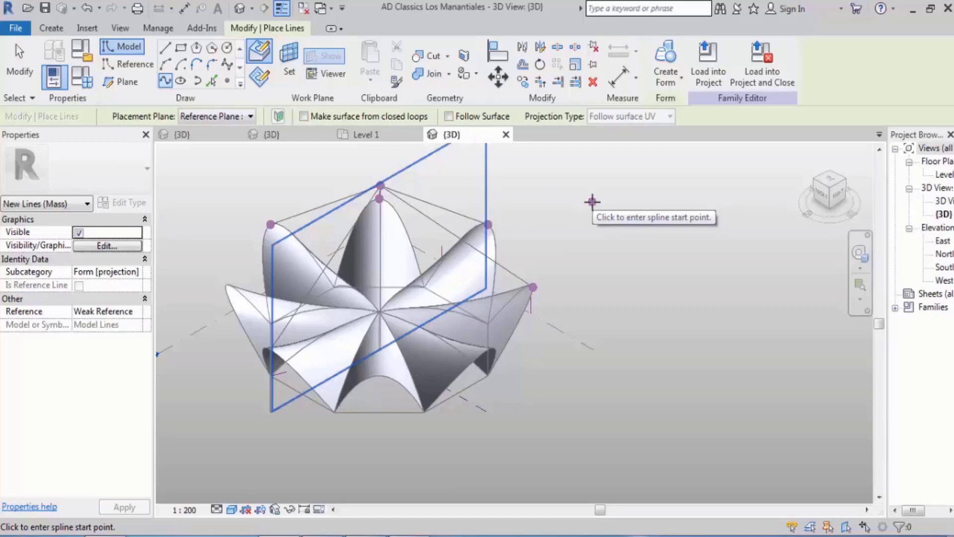
key("Escape")
Try starting a 3D-snapped model line in the empty area beside the mass, with Level 1 as the placement plane
left_click(566, 338)
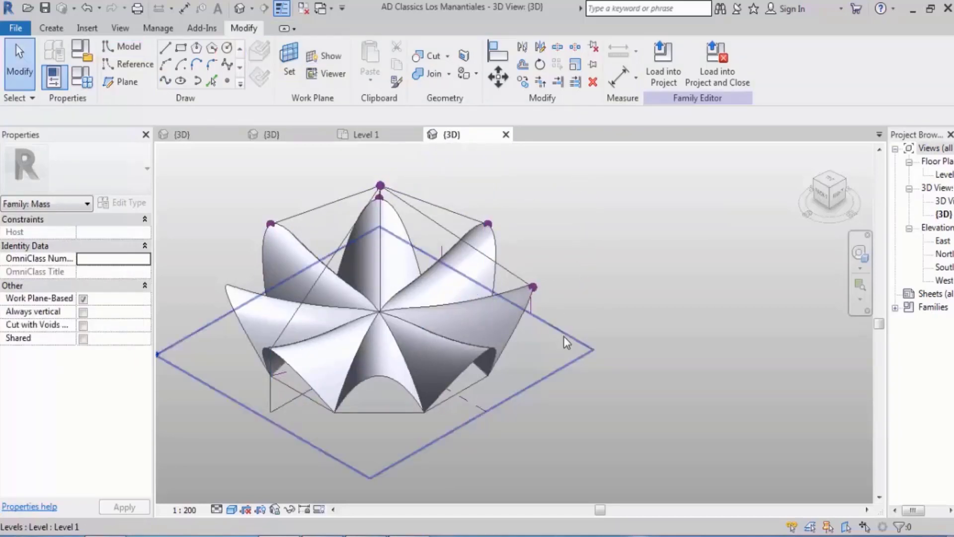
middle_click_drag(566, 343, 499, 291)
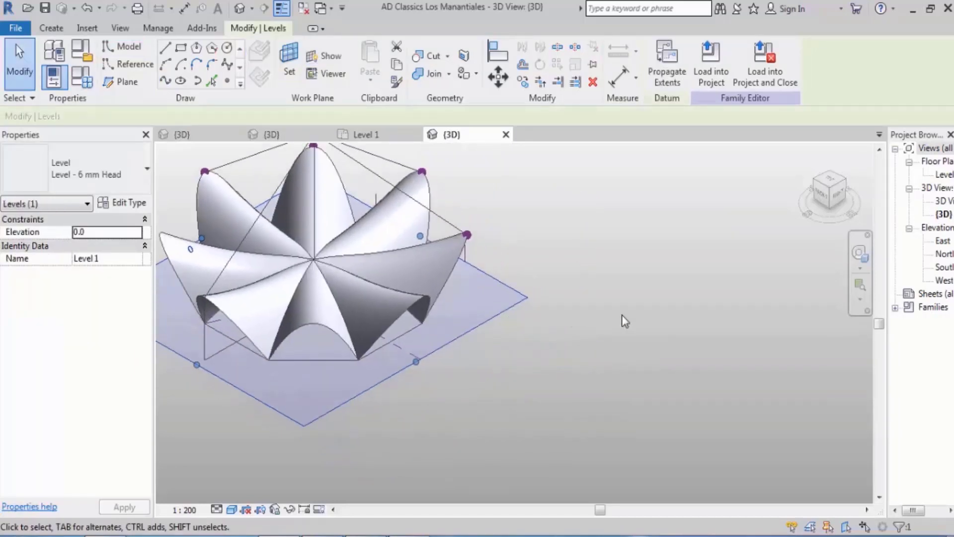
left_click(165, 48)
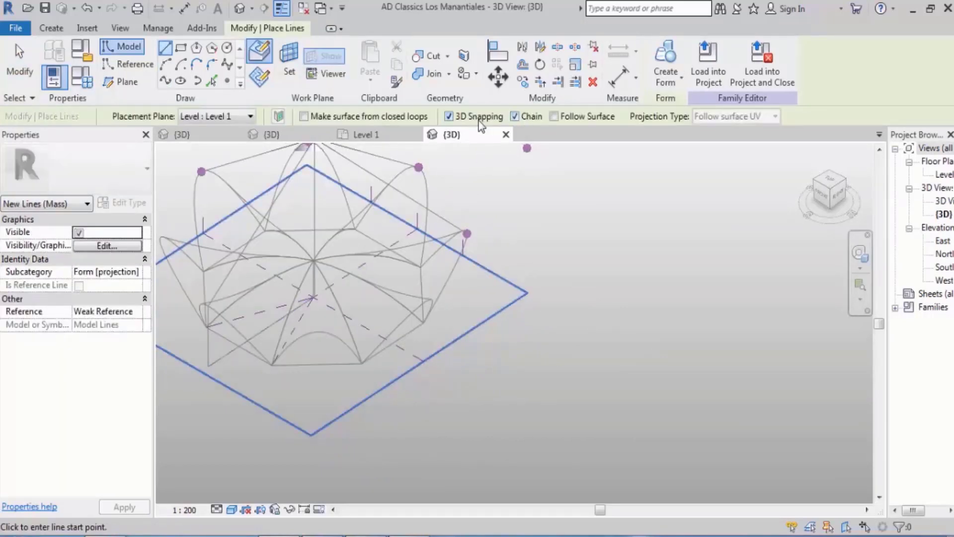
middle_click_drag(539, 371, 419, 353)
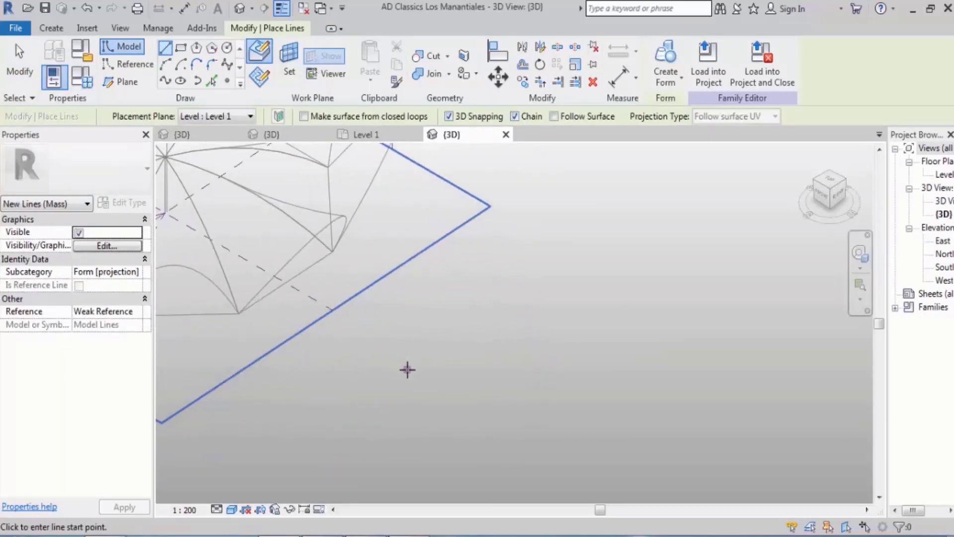
left_click(407, 370)
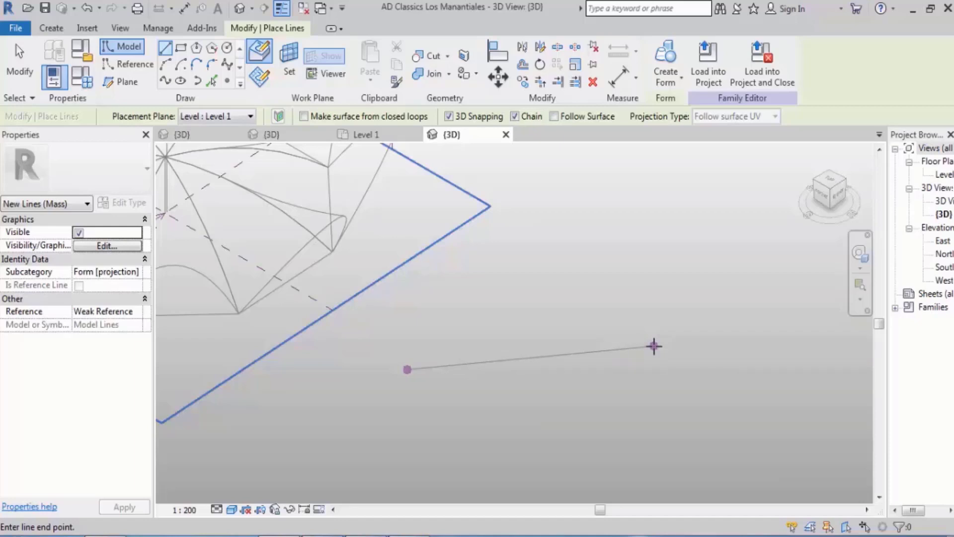
Turn off 3D snapping and try starting model lines on Level 1 in the empty area beside the mass
left_click(451, 117)
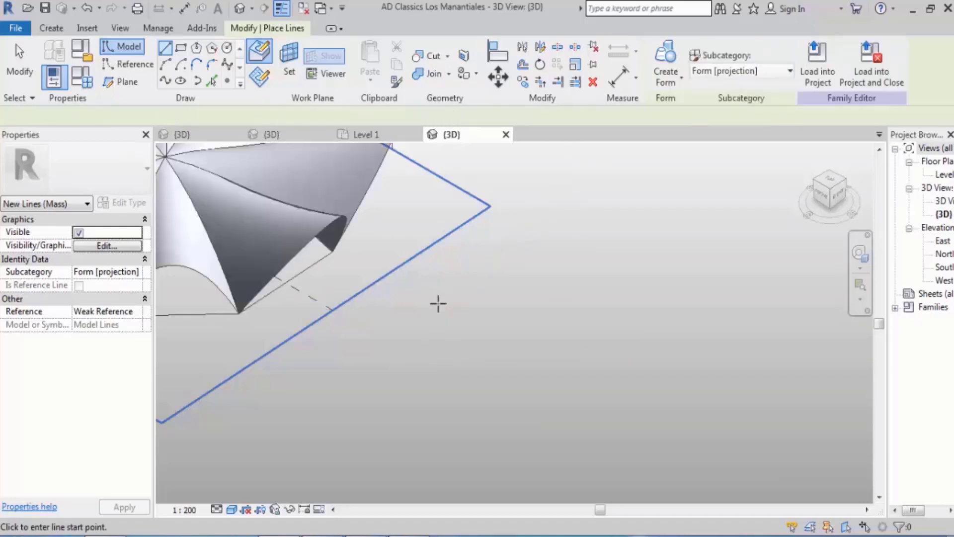
left_click(410, 363)
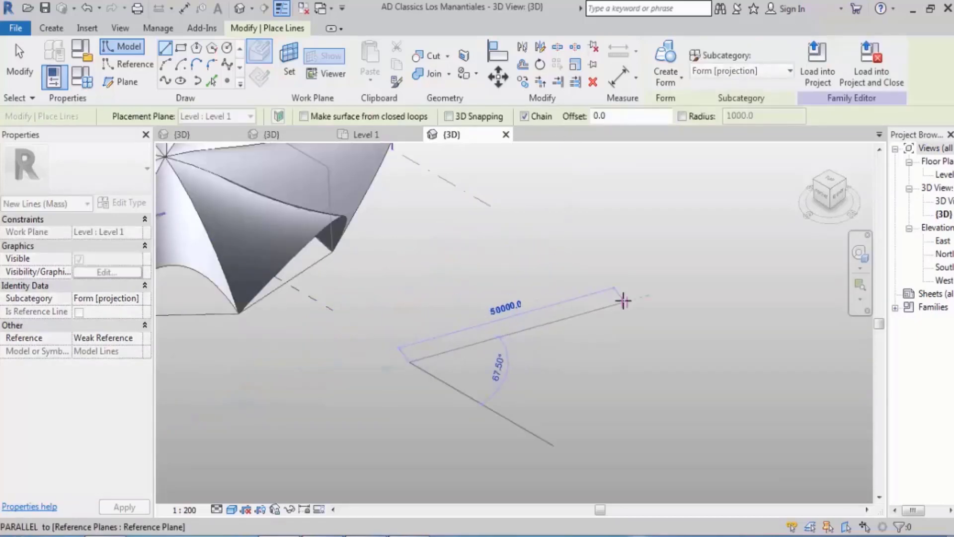
key("Escape")
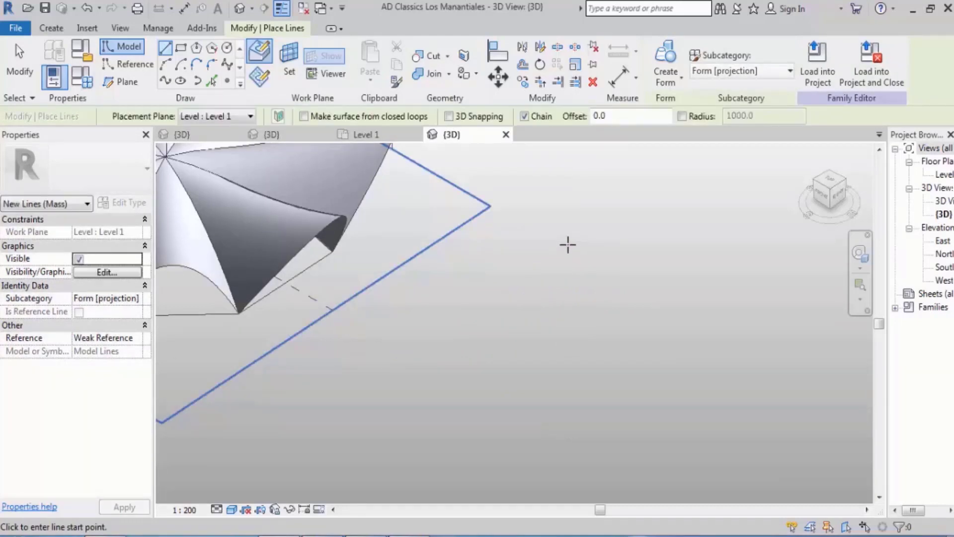
left_click(401, 352)
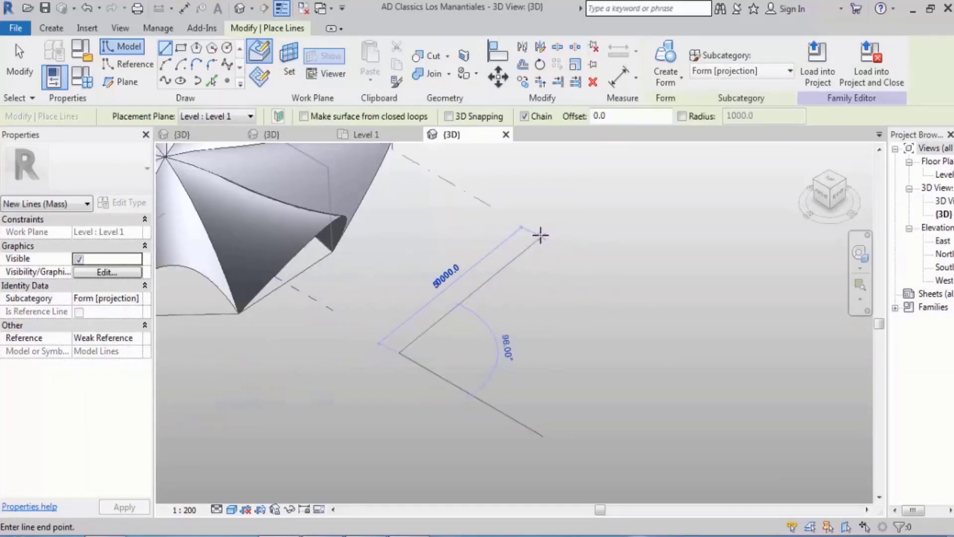
Turn 3D snapping back on, try starting another model line beside the mass, and leave the Line tool
left_click(477, 120)
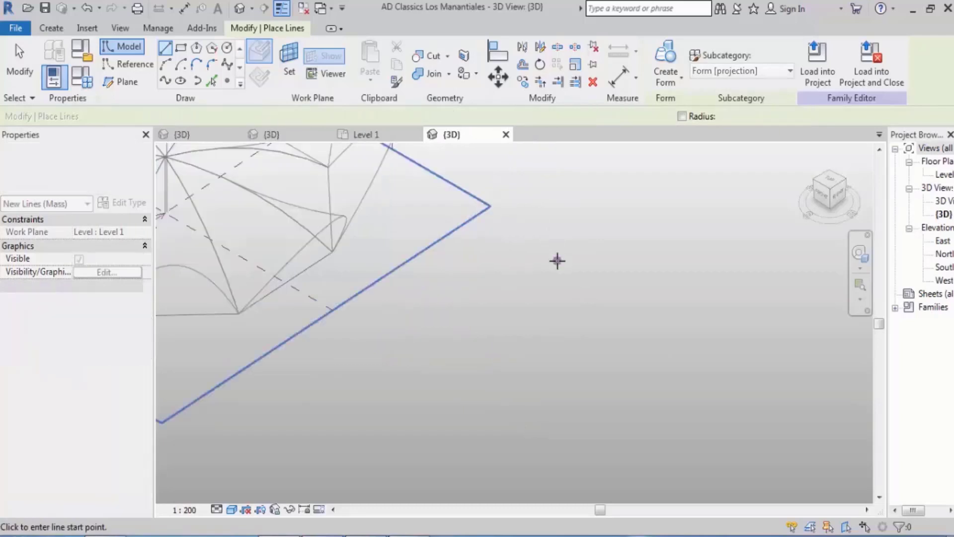
left_click(415, 349)
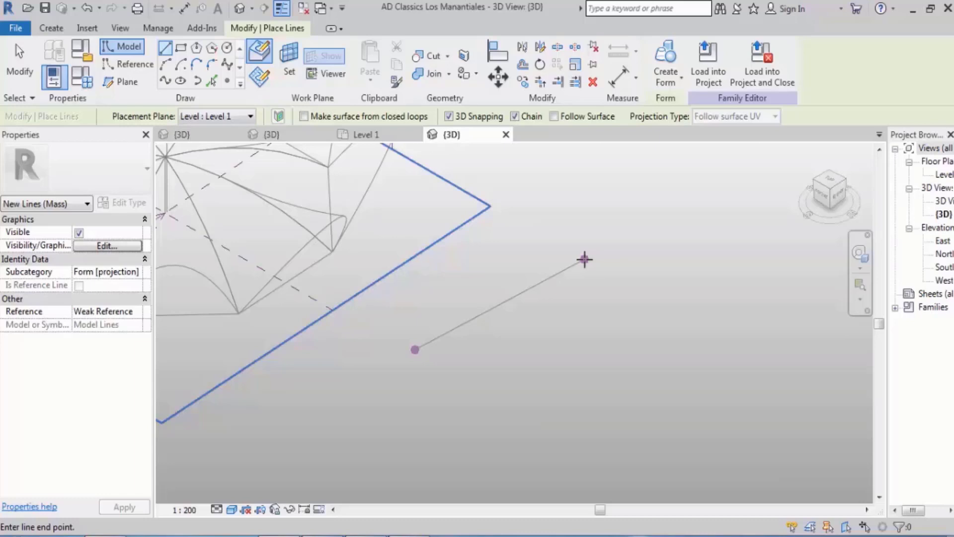
key("Escape")
key("Escape")
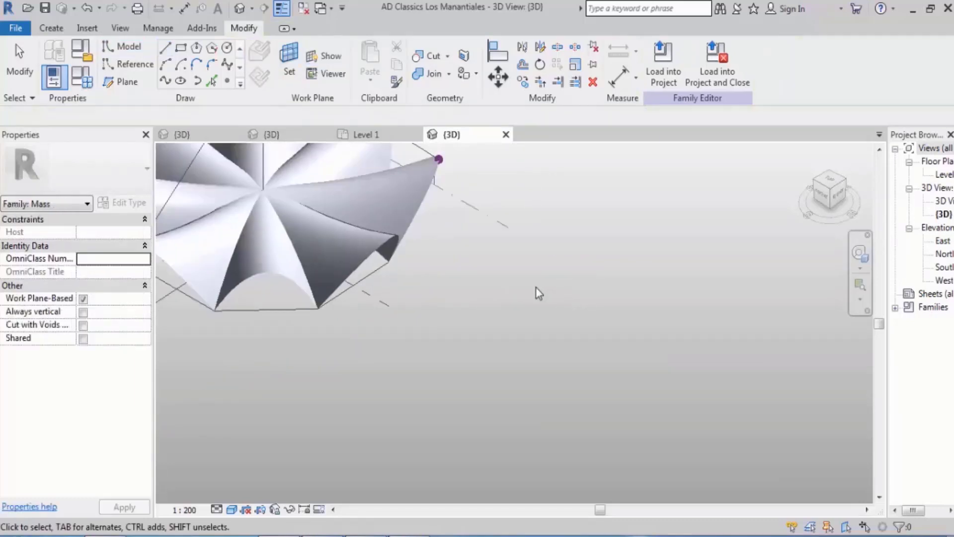
Draw a three-point model spline across the darkly shaded front petal with Follow Surface on and the Follow surface UV projection
scroll(536, 287, "down", 1)
middle_click_drag(498, 237, 575, 333)
scroll(567, 300, "up", 1)
middle_click_drag(567, 300, 577, 274, "shift")
middle_click_drag(577, 274, 618, 287)
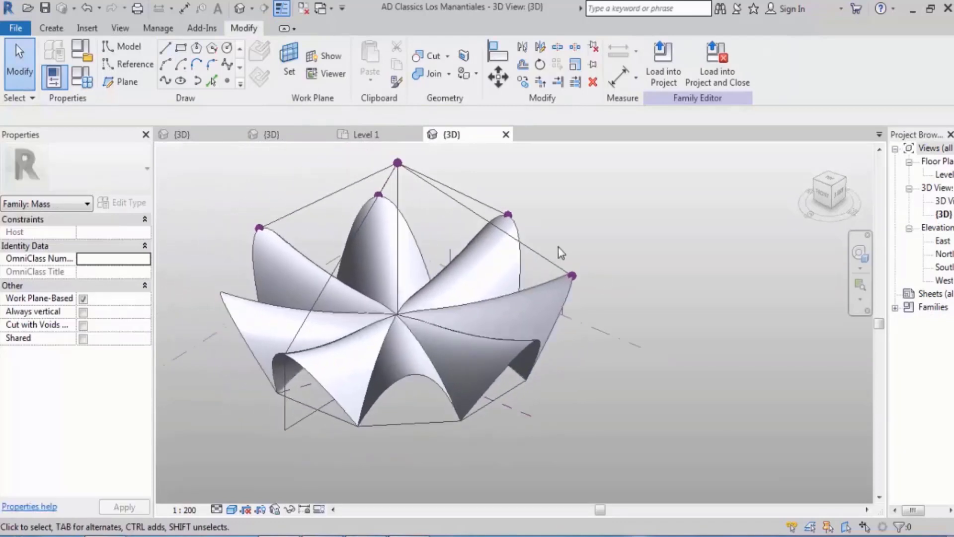
left_click(167, 83)
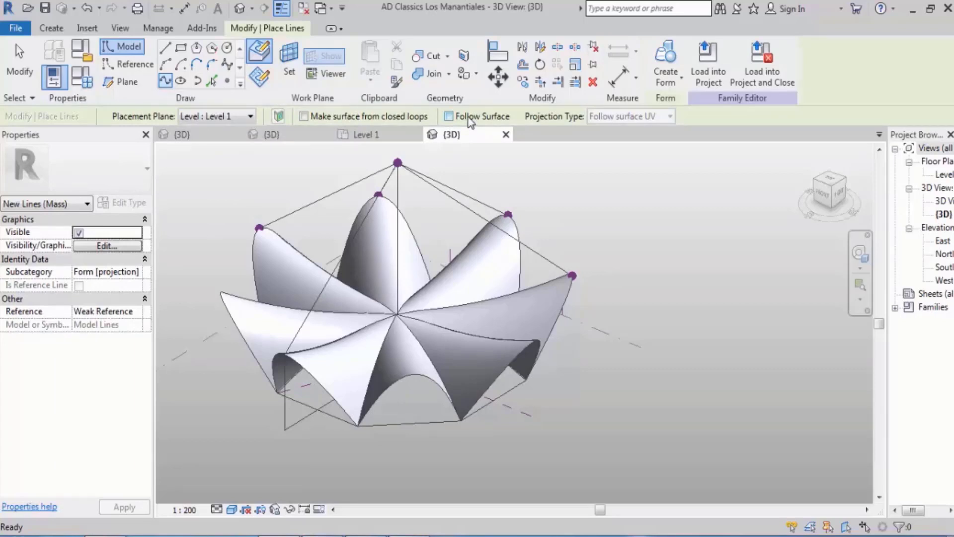
left_click(448, 116)
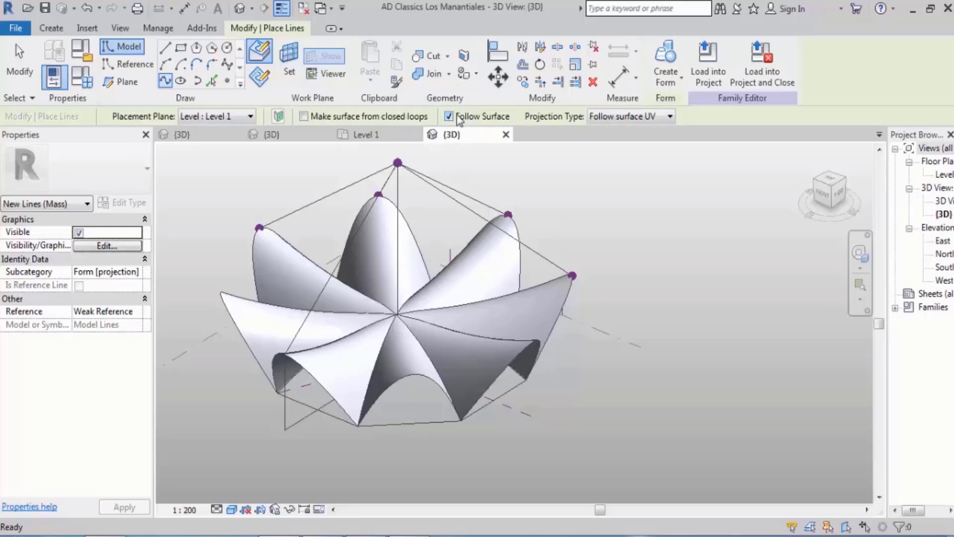
scroll(454, 402, "up", 5)
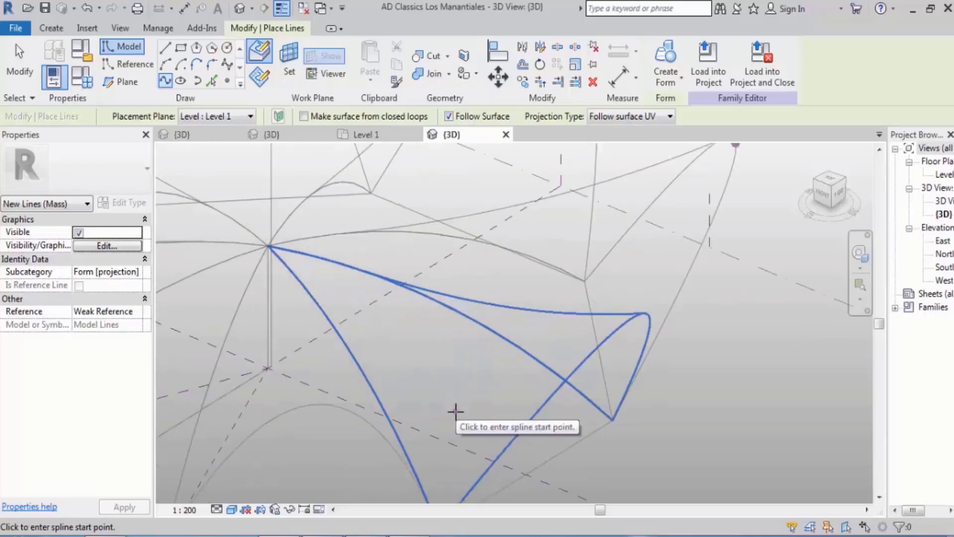
mouse_move(455, 410)
middle_mouse_down()
mouse_move(479, 371)
mouse_move(454, 404)
middle_mouse_up()
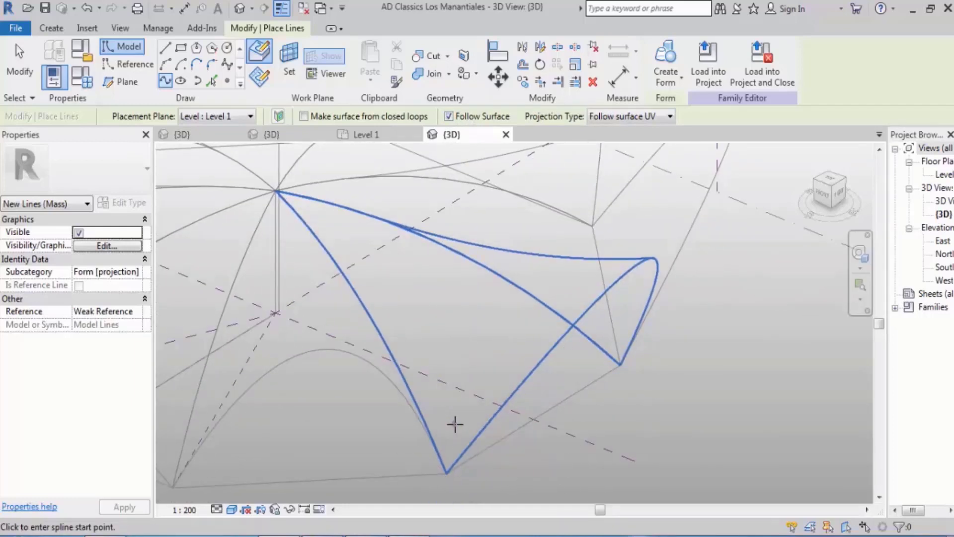
left_click(455, 424)
left_click(468, 334)
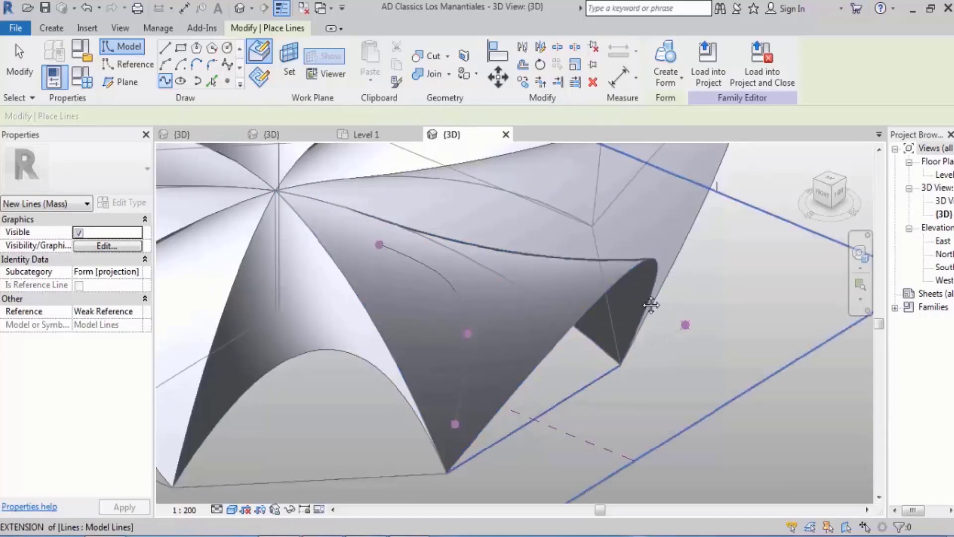
middle_click_drag(651, 307, 692, 348, "shift")
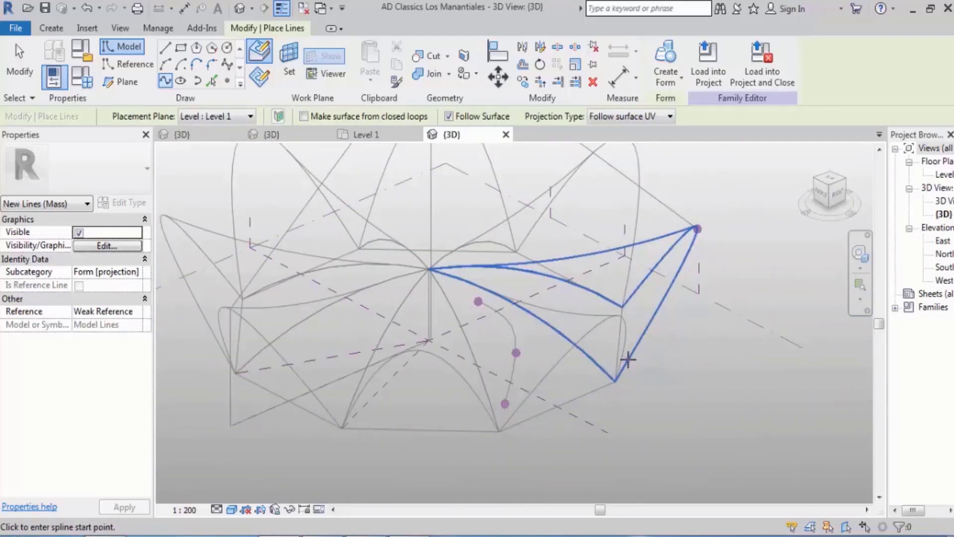
middle_click_drag(486, 363, 517, 358, "shift")
middle_click_drag(508, 315, 538, 334)
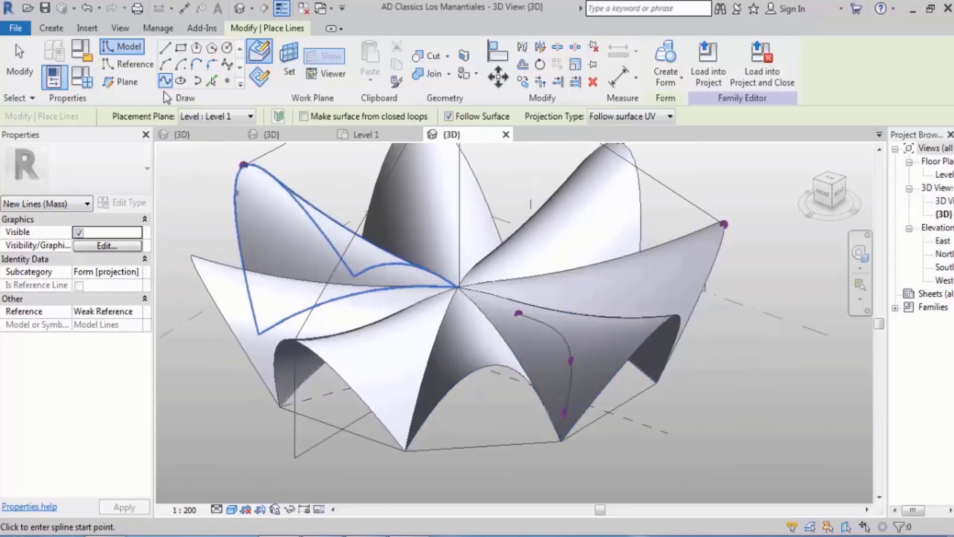
Draw a two-point model line on the light front petal with 3D snapping and Follow Surface turned on
left_click(164, 50)
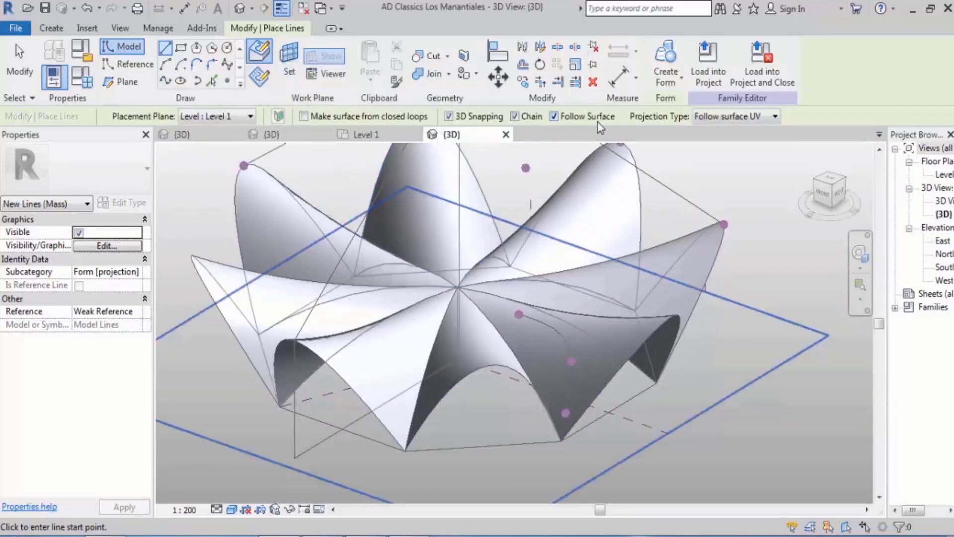
left_click(479, 118)
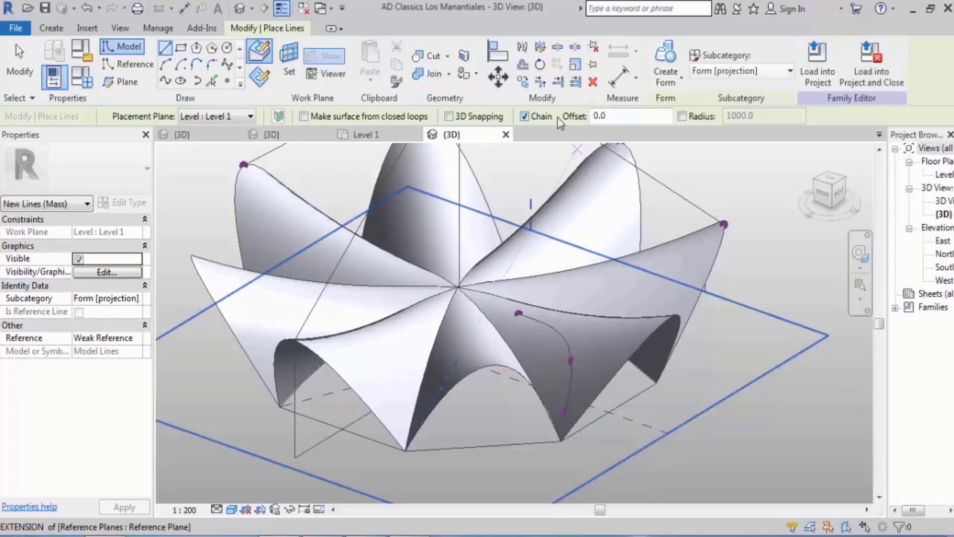
left_click(479, 117)
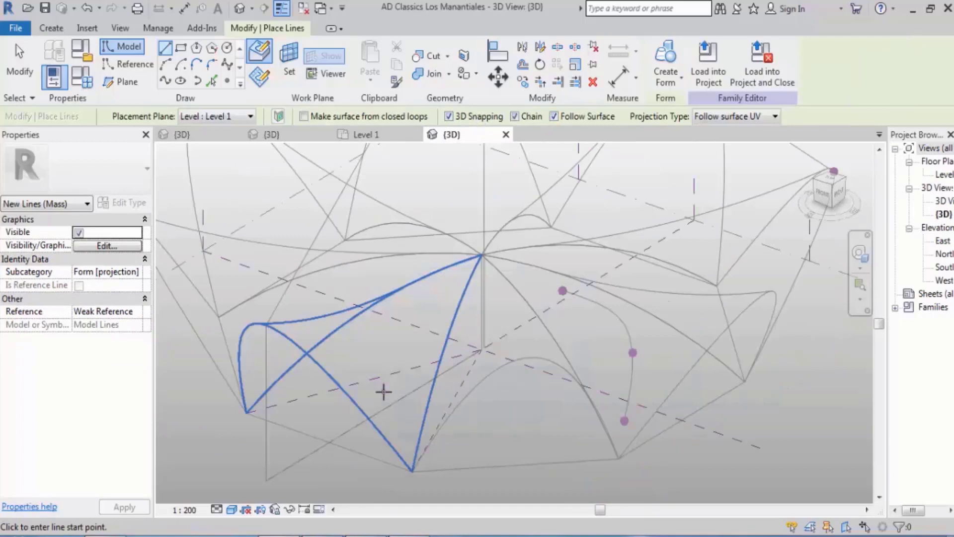
left_click(384, 392)
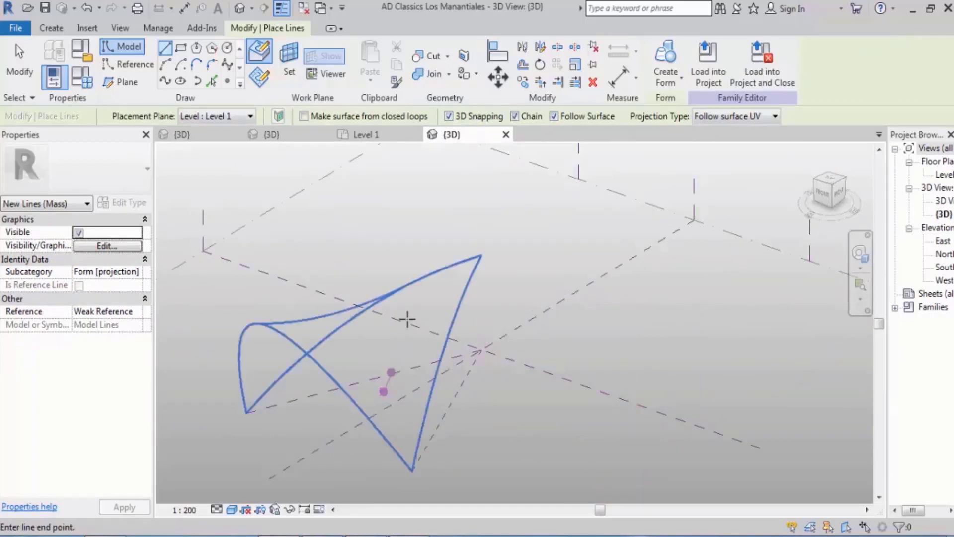
left_click(420, 305)
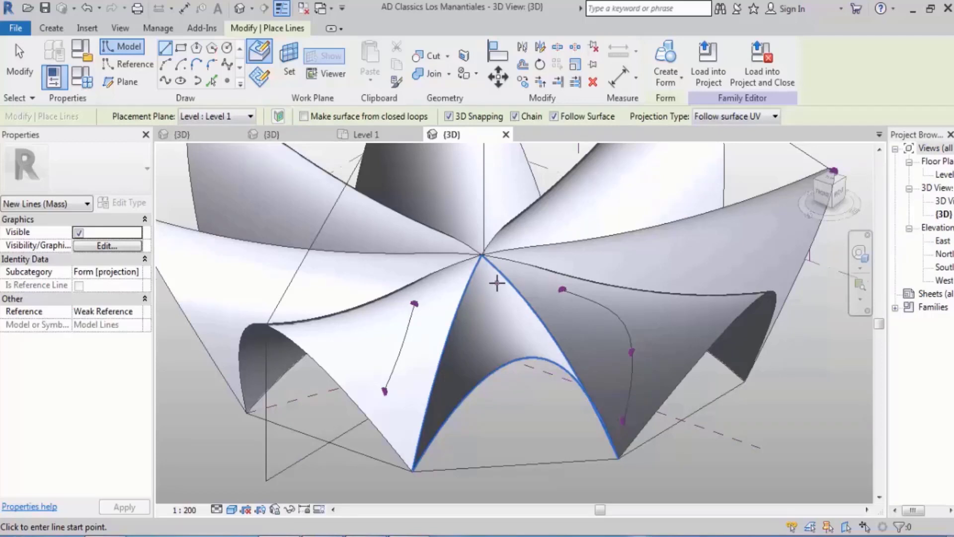
scroll(470, 273, "down", 2)
middle_click_drag(452, 291, 330, 288)
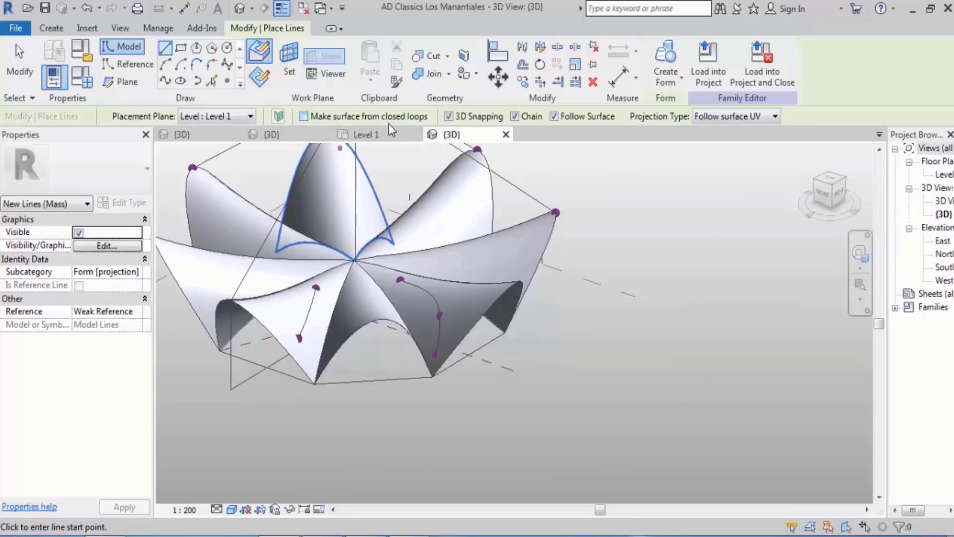
Draw a closed four-sided loop of 3D-snapped lines beside the mass with Make surface from closed loops turned on
key("Escape")
left_click(166, 48)
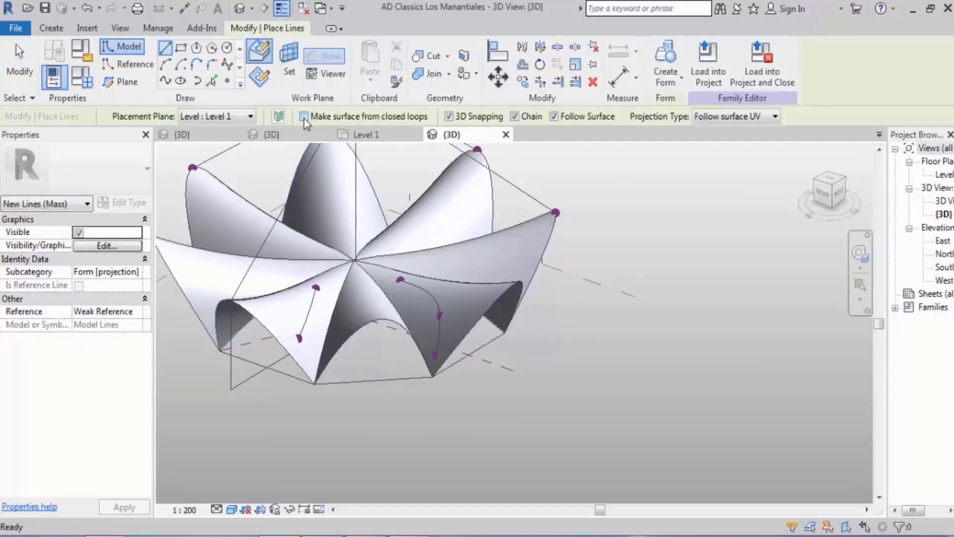
left_click(304, 117)
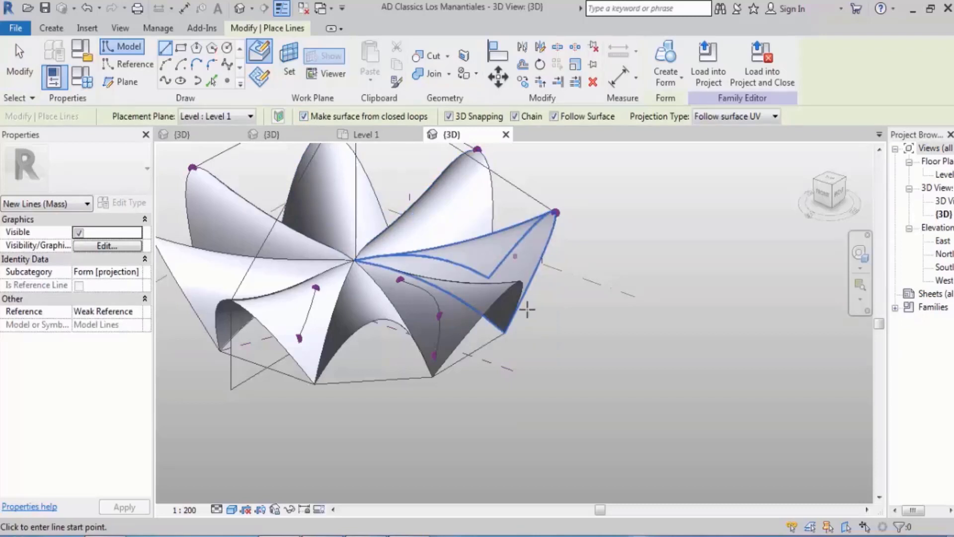
left_click(559, 418)
left_click(624, 260)
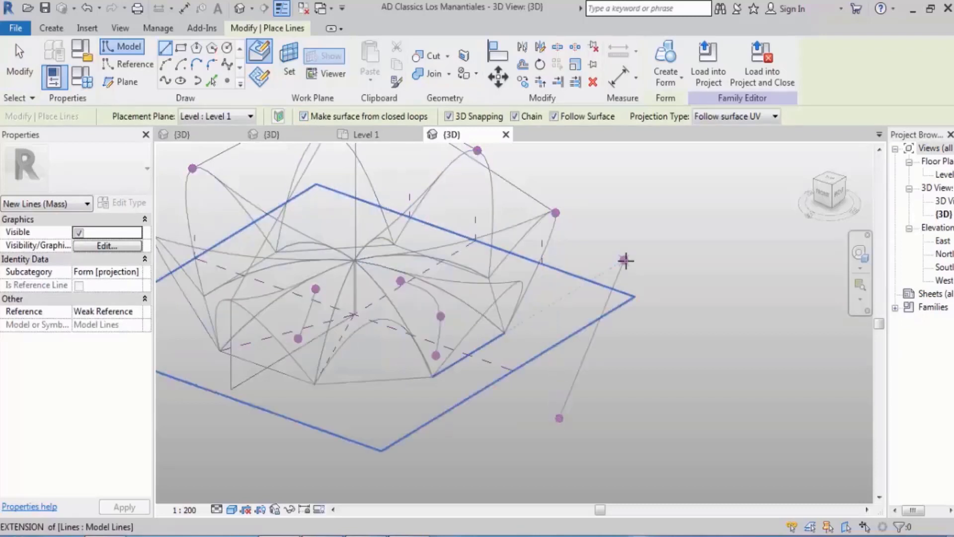
left_click(737, 277)
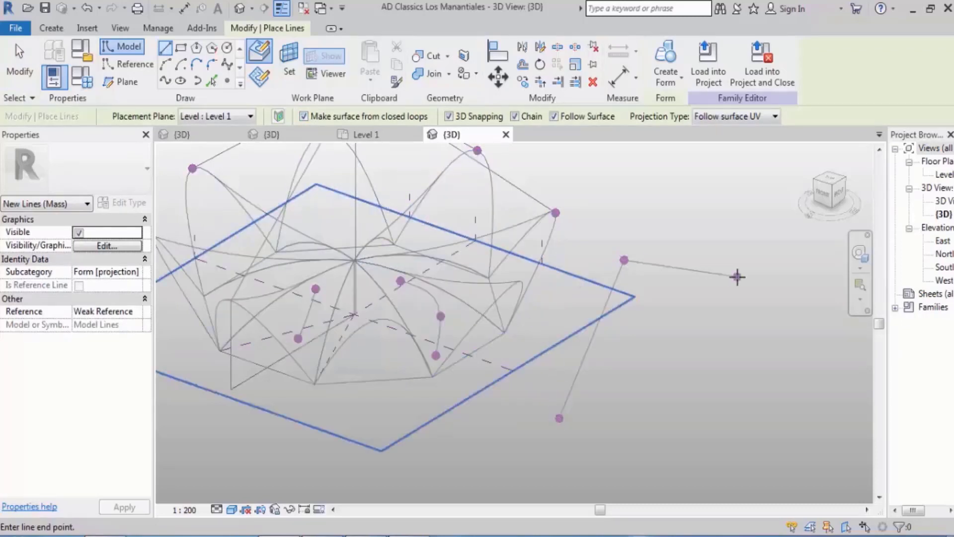
left_click(684, 428)
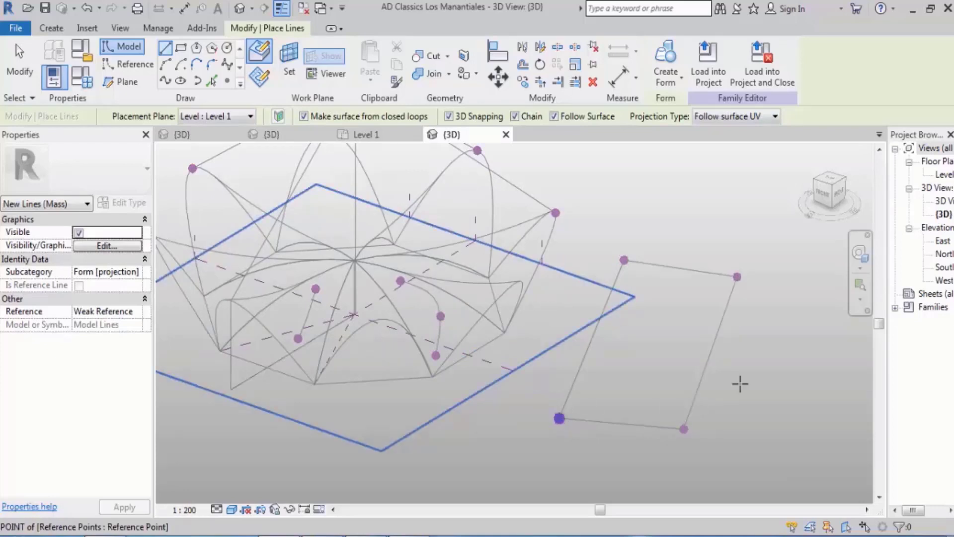
key("Escape")
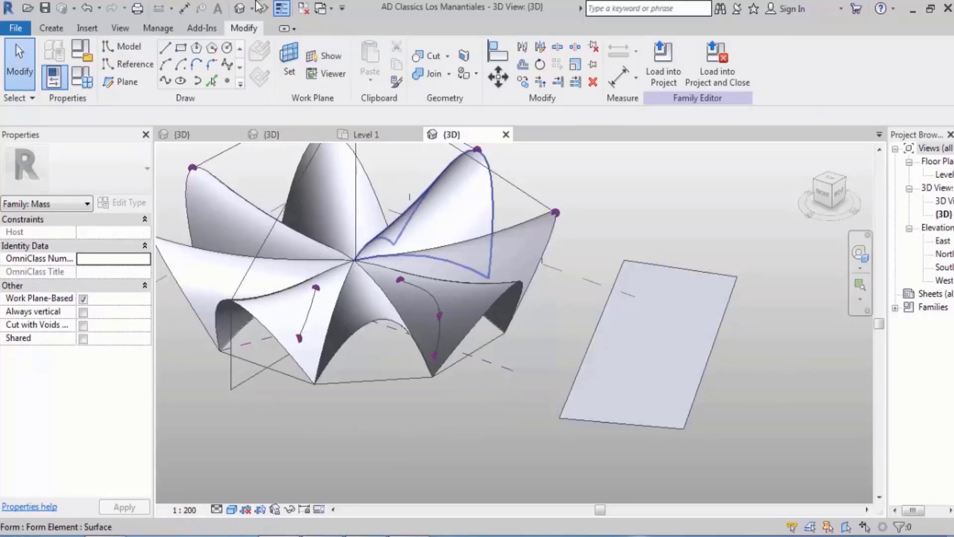
Draw a closed four-sided loop of model lines on Level 1 in front of the mass, with Make surface from closed loops on and 3D snapping off
left_click(167, 48)
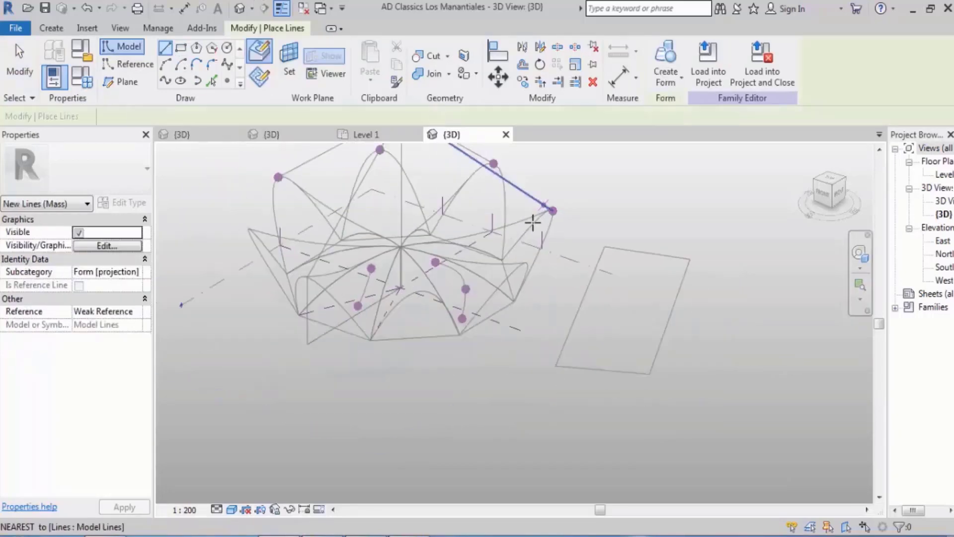
left_click(477, 120)
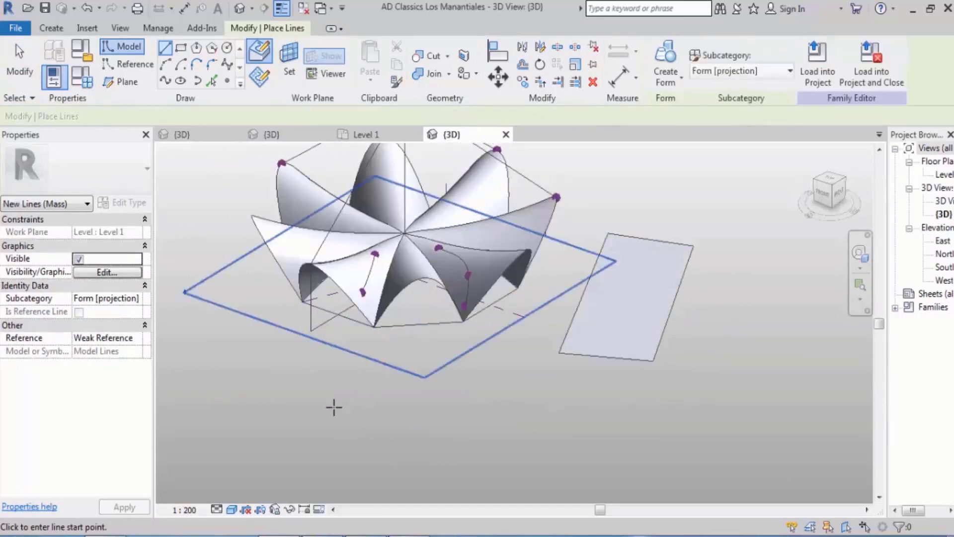
left_click(290, 436)
left_click(350, 371)
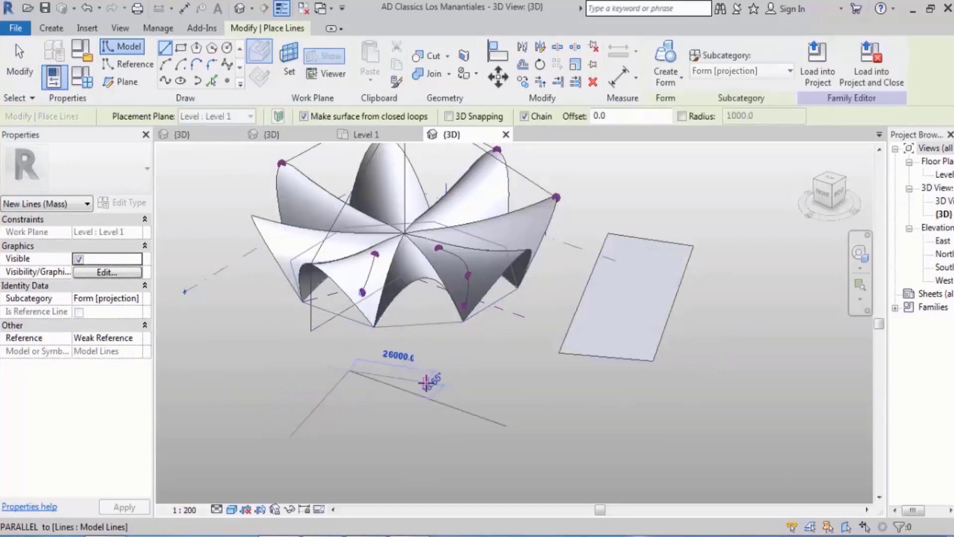
left_click(426, 383)
key("Escape")
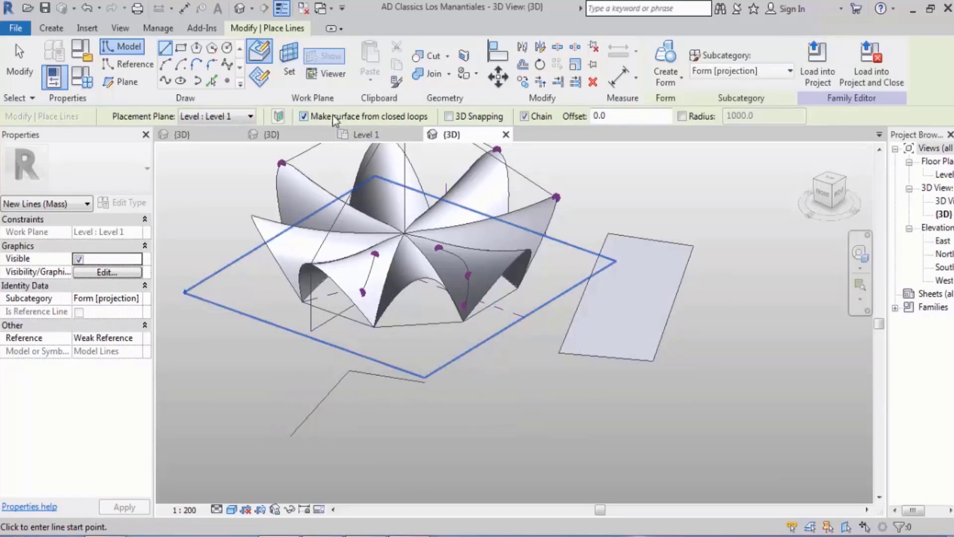
left_click(426, 385)
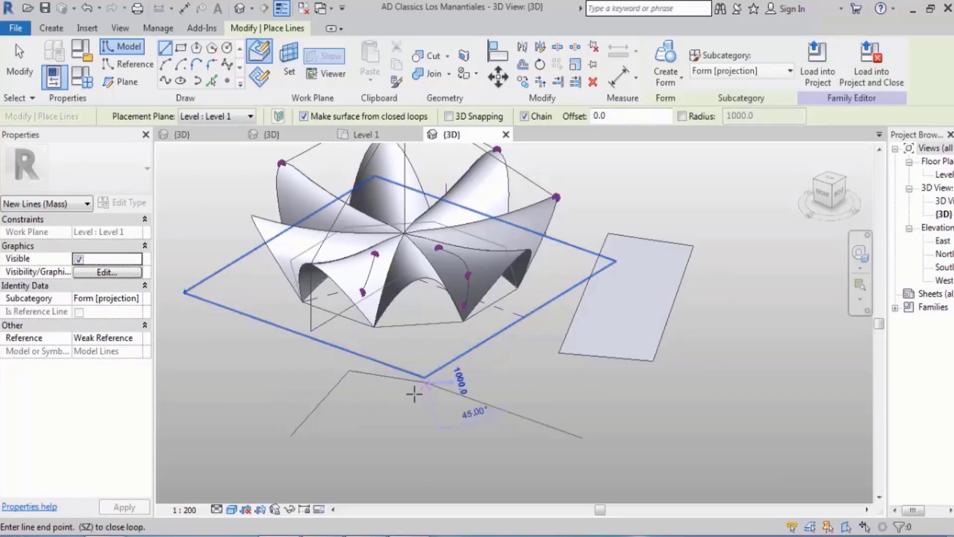
left_click(356, 451)
left_click(487, 422)
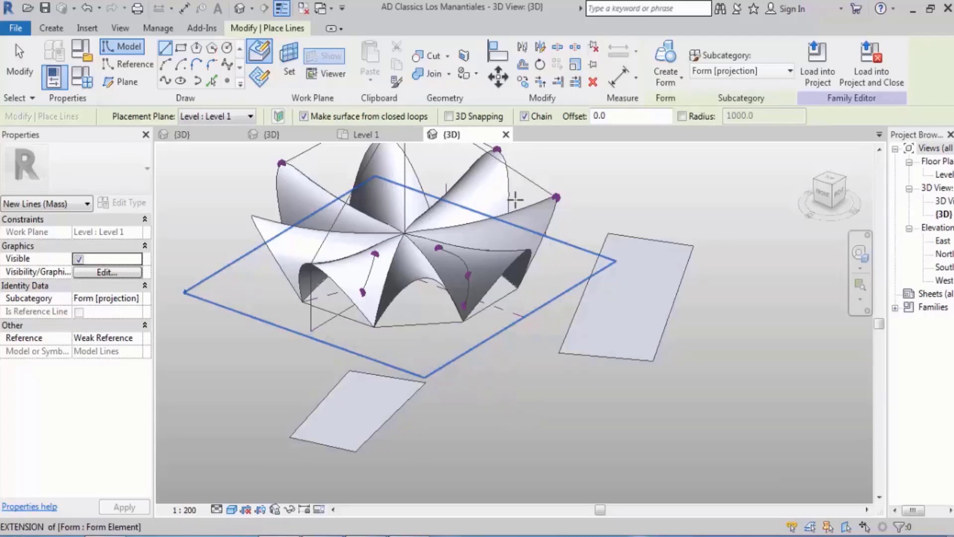
Turn 3D snapping on and draw a model line between the mass's front base corner and the apex reference point
middle_click_drag(515, 201, 455, 217, "shift")
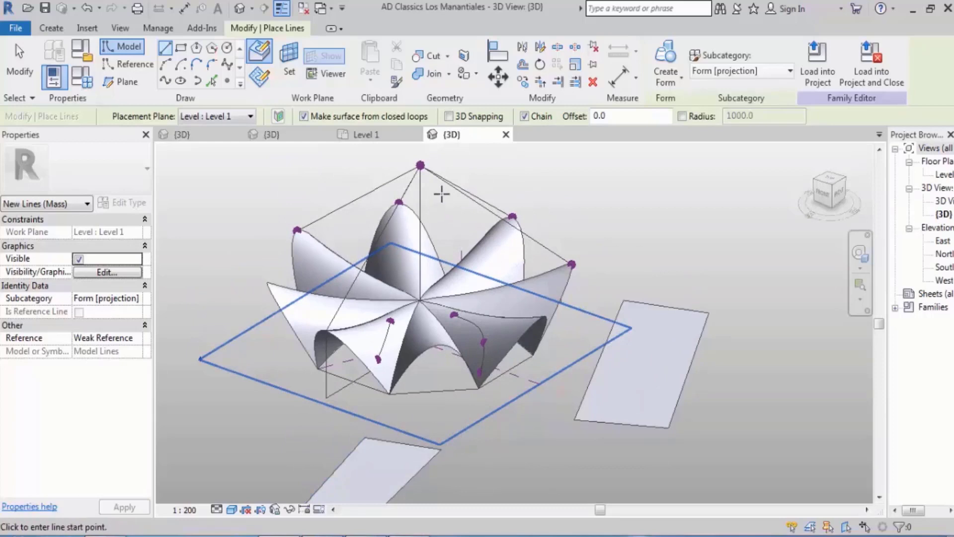
left_click(449, 116)
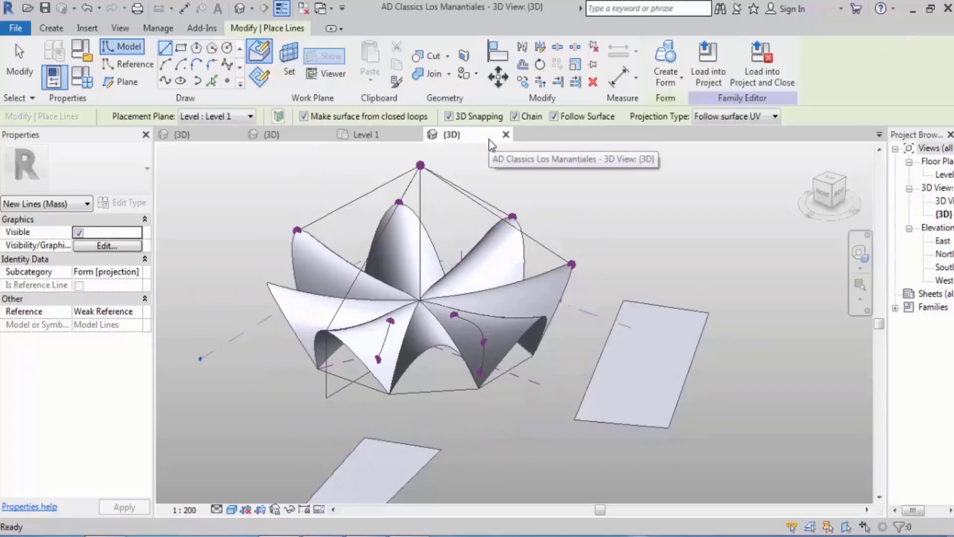
left_click(390, 394)
left_click(421, 165)
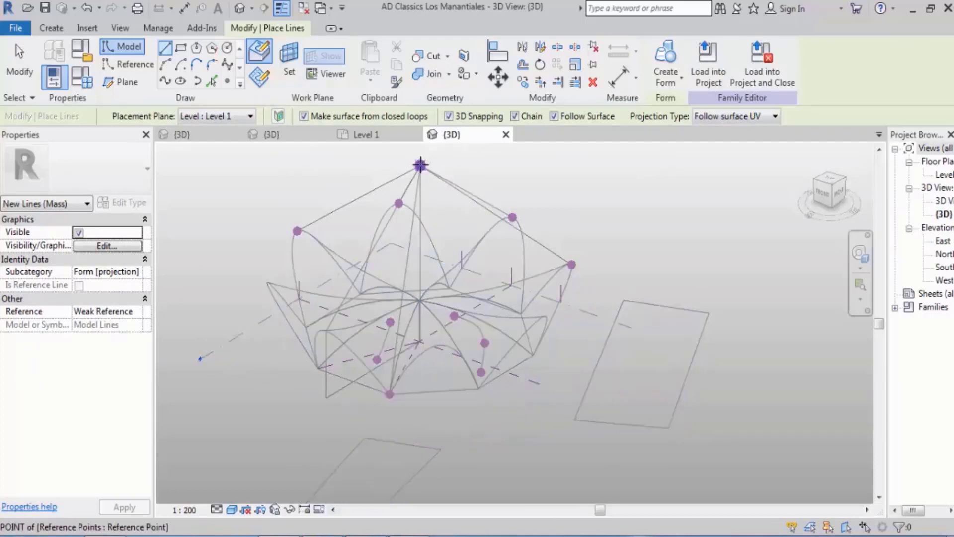
left_click(572, 264)
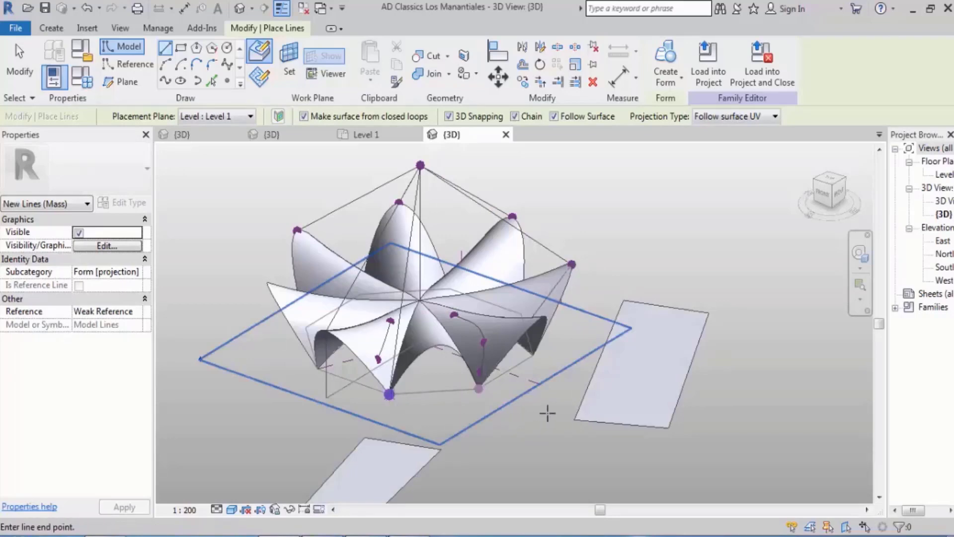
key("Escape")
key("Escape")
middle_click_drag(632, 252, 524, 285, "shift")
middle_click_drag(497, 361, 532, 303)
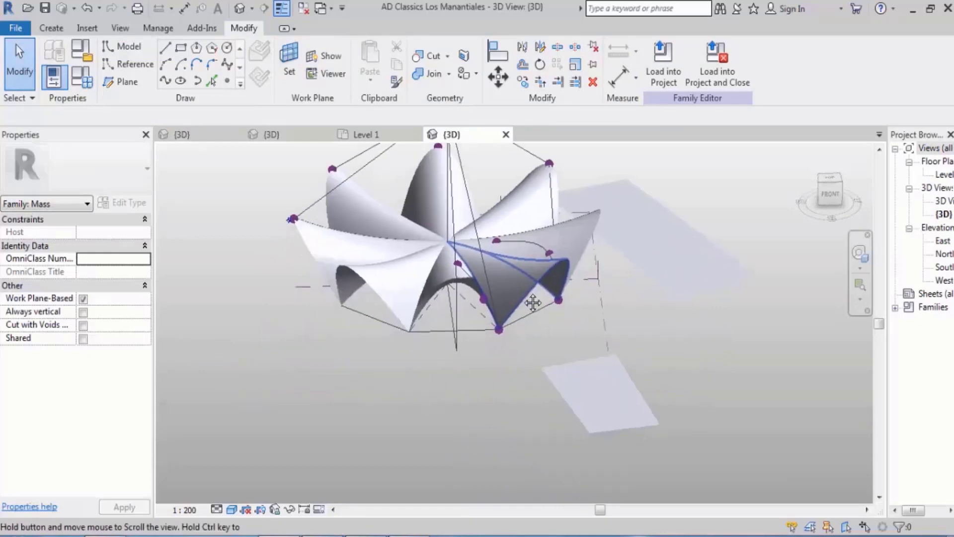
scroll(532, 308, "up", 1)
middle_click_drag(624, 308, 477, 293)
left_click(536, 536)
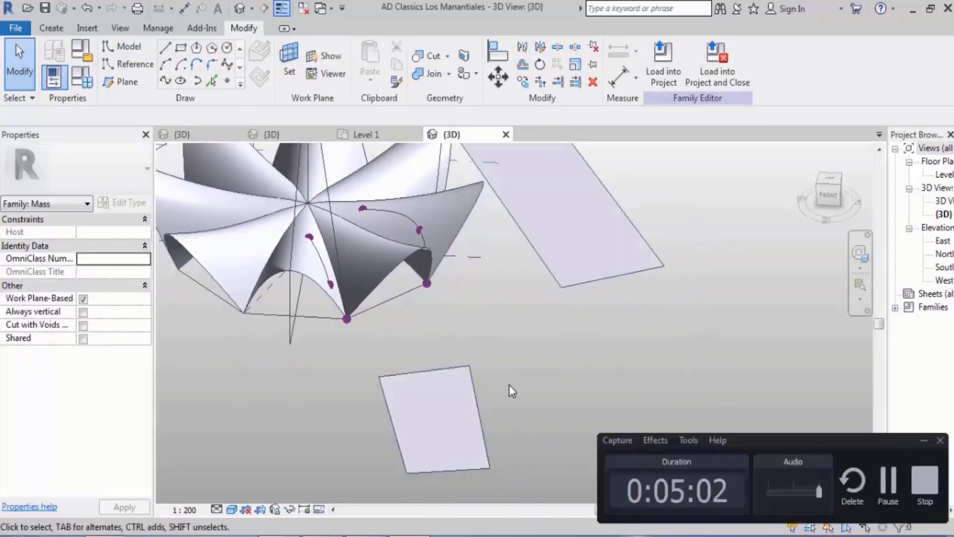
left_click(884, 490)
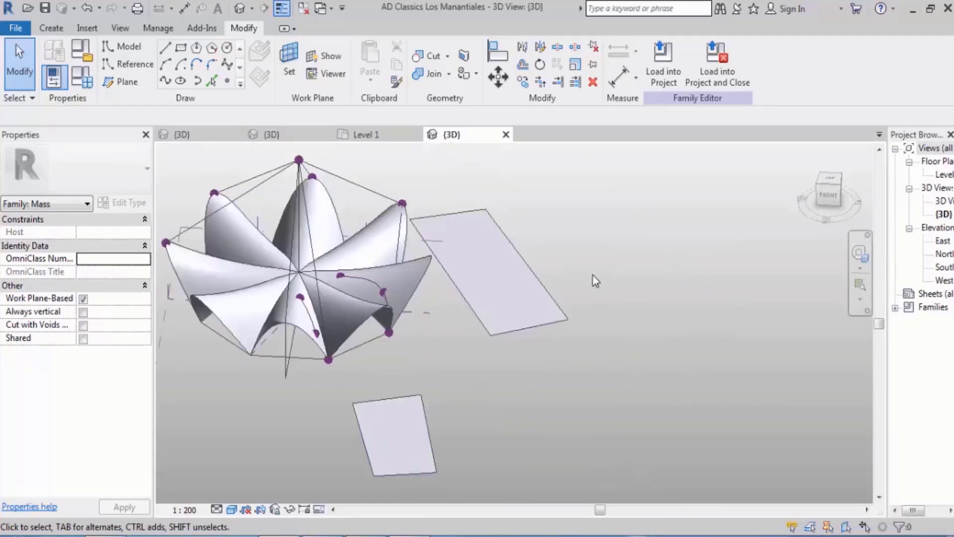
Draw a vertical model line beside the larger flat surface, on the Center (Front/Back) reference plane with 3D snapping off
middle_click_drag(527, 285, 550, 302)
scroll(445, 341, "up", 2)
left_click(464, 320)
scroll(462, 321, "down", 2)
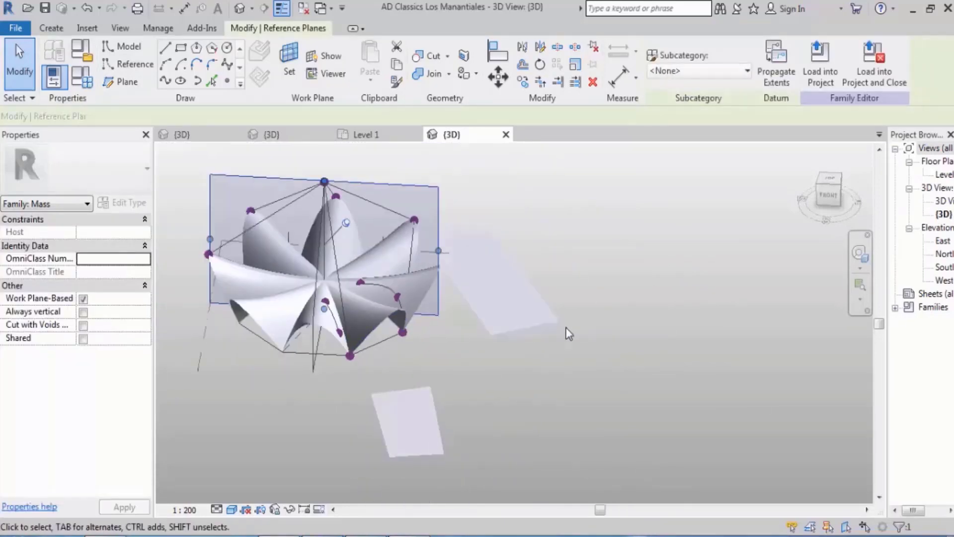
mouse_move(570, 334)
middle_mouse_down("shift")
mouse_move(565, 252)
mouse_move(471, 244)
middle_mouse_up("shift")
mouse_move(471, 244)
middle_mouse_down("shift")
mouse_move(522, 247)
mouse_move(450, 245)
middle_mouse_up("shift")
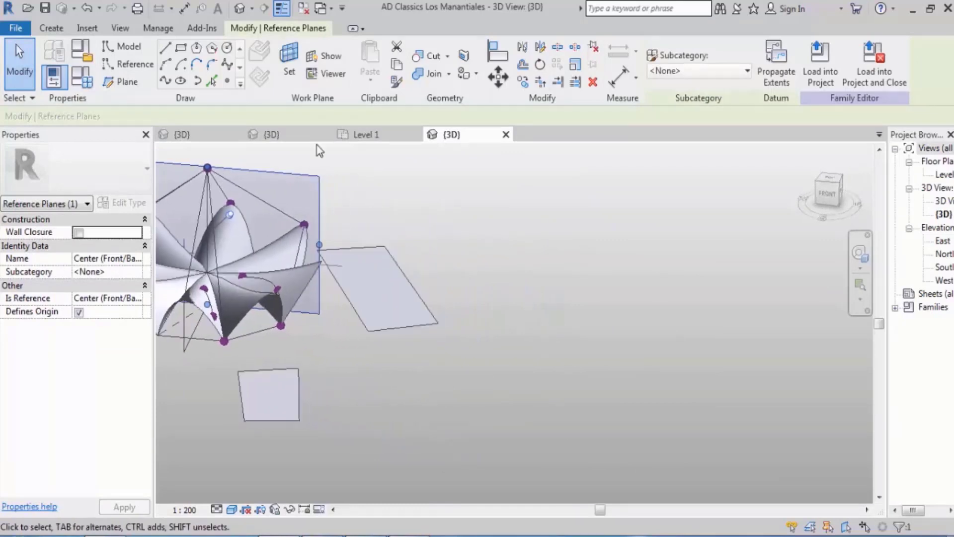
left_click(173, 52)
key("Escape")
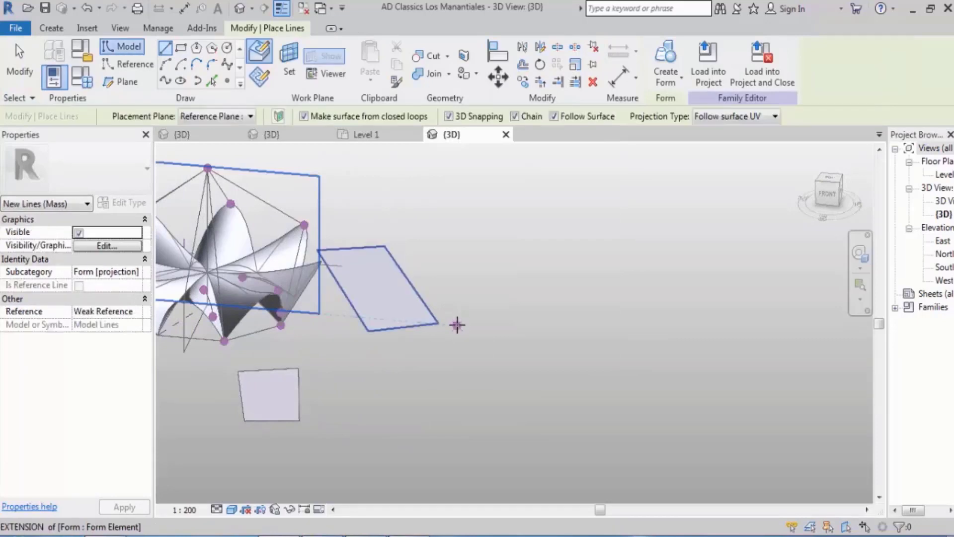
left_click(467, 325)
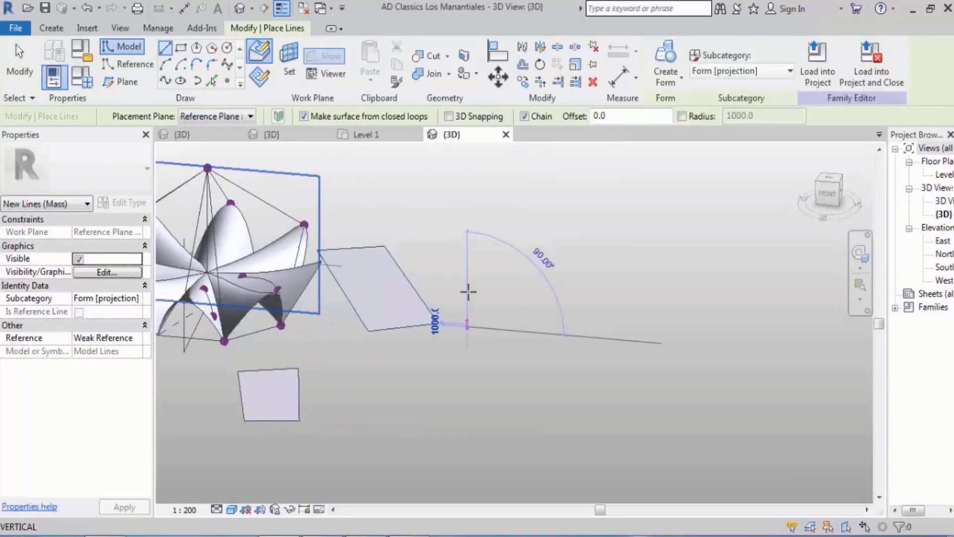
left_click(475, 173)
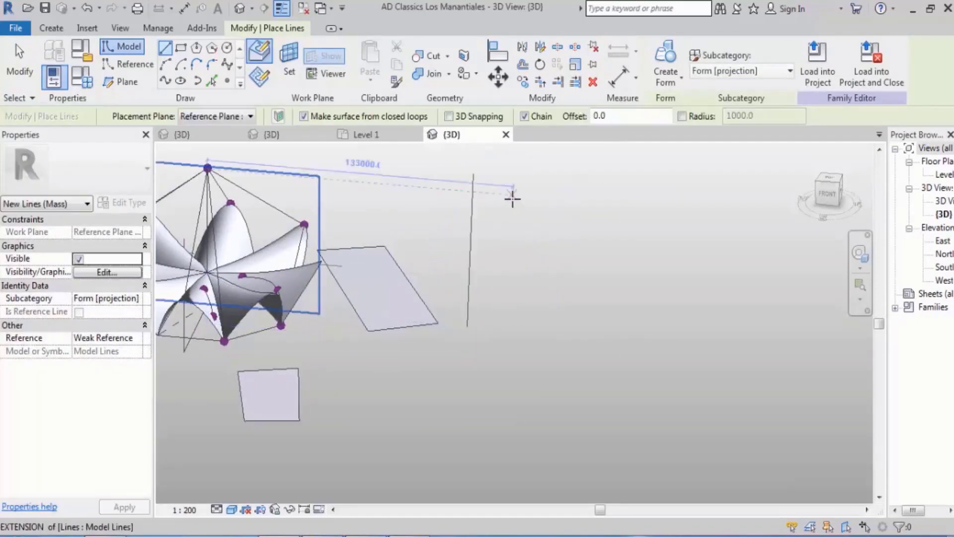
key("Escape")
Create a twisted surface from a closed 3D-snapped loop joining two corners of the larger flat surface, the vertical line's upper end and the smaller surface's nearest corner
left_click(166, 50)
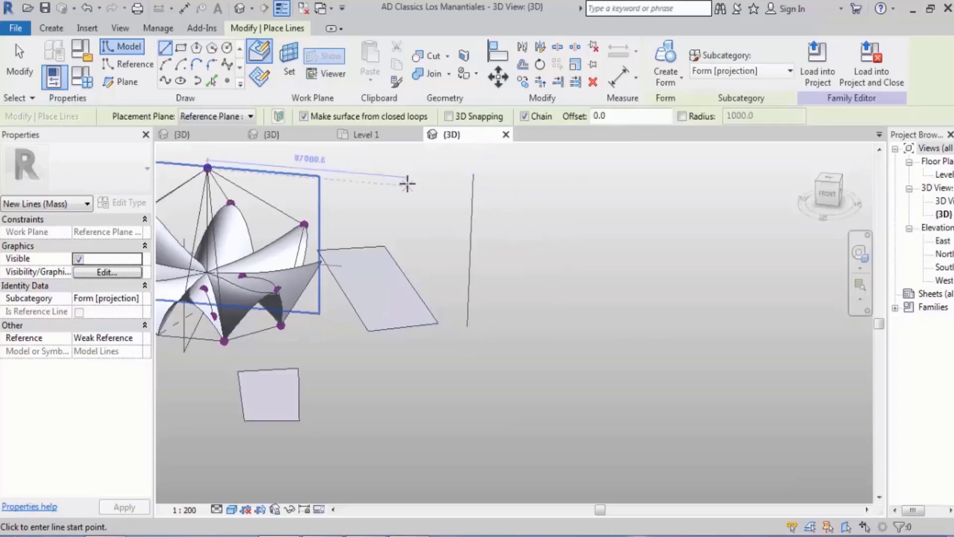
left_click(450, 118)
left_click(384, 246)
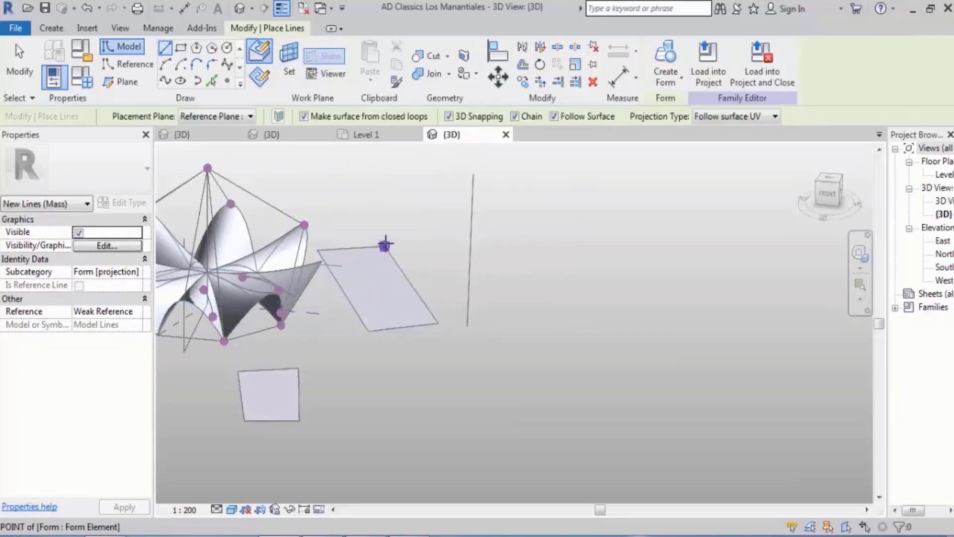
left_click(473, 174)
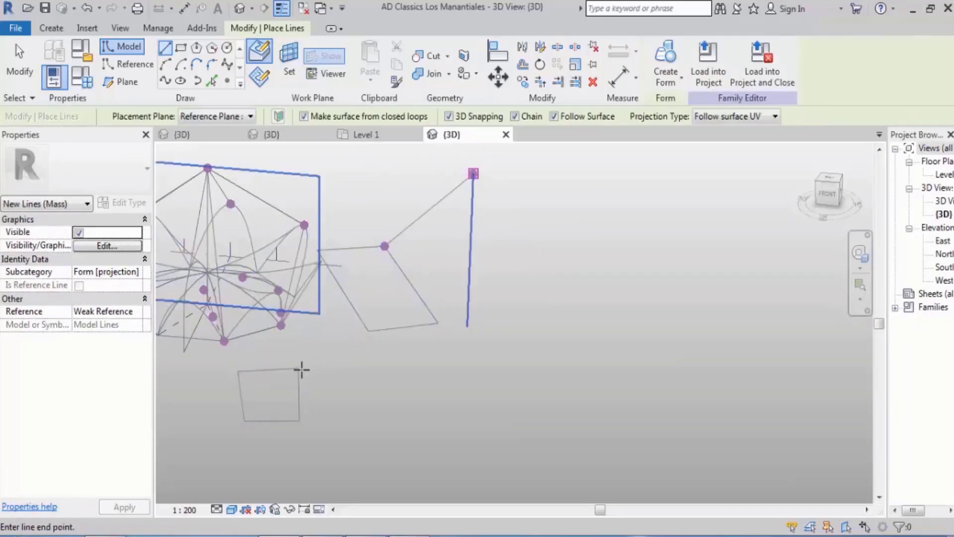
left_click(299, 369)
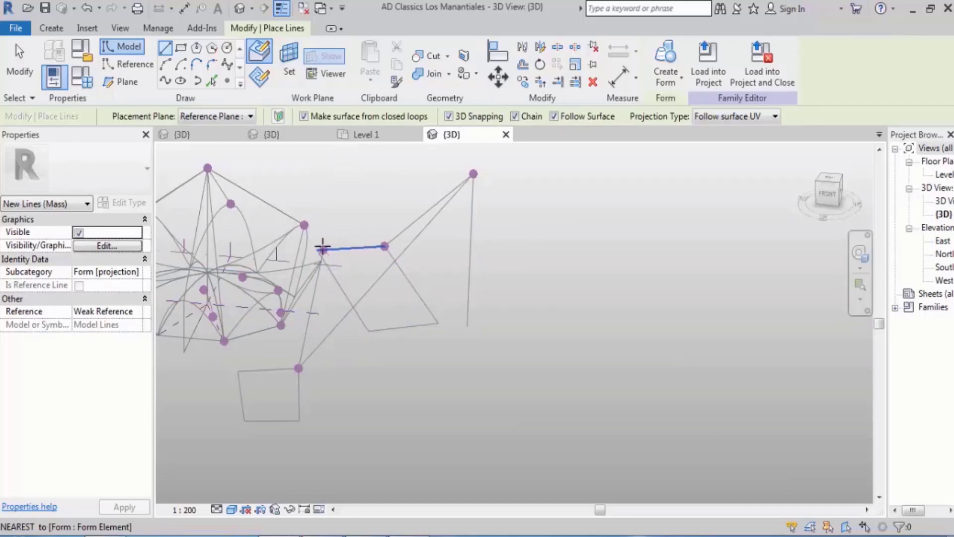
left_click(319, 249)
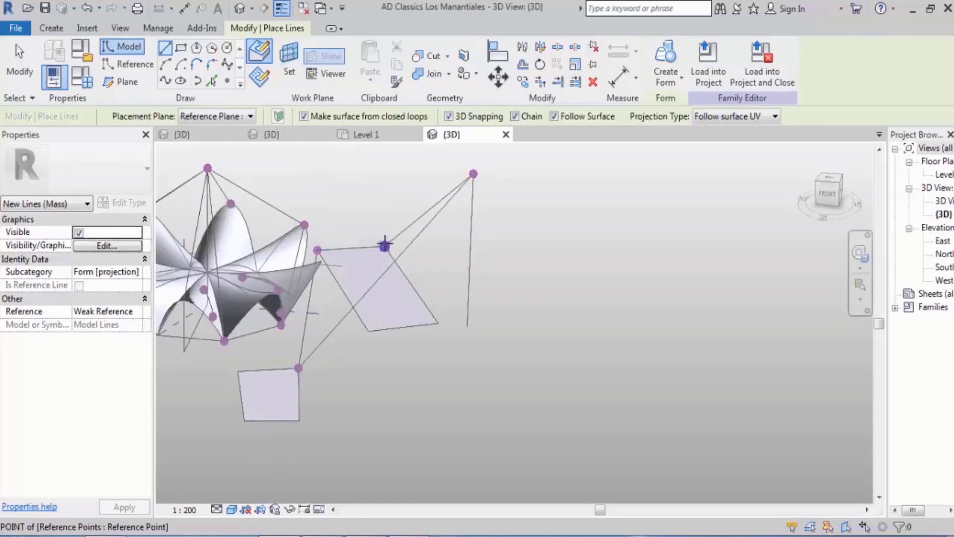
key("Escape")
key("Escape")
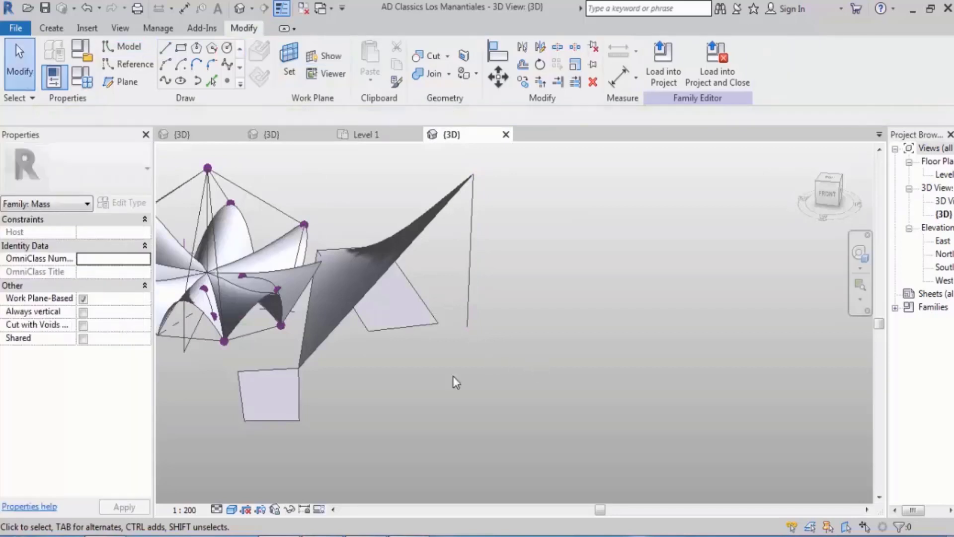
middle_click_drag(455, 382, 500, 348, "shift")
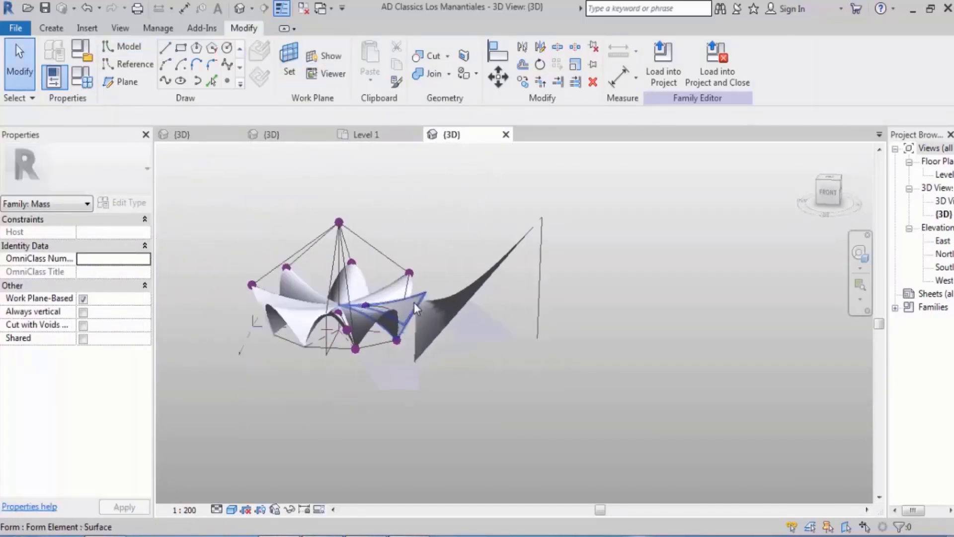
middle_click_drag(417, 308, 490, 309, "shift")
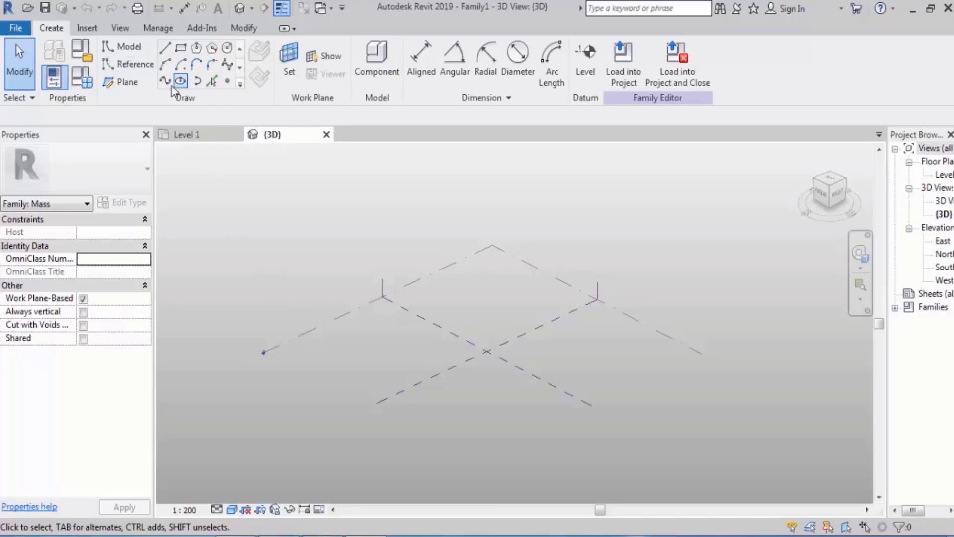
In the new mass family, draw a model circle of about 8000 radius on Level 1 and preview its possible forms without creating one
left_click(132, 49)
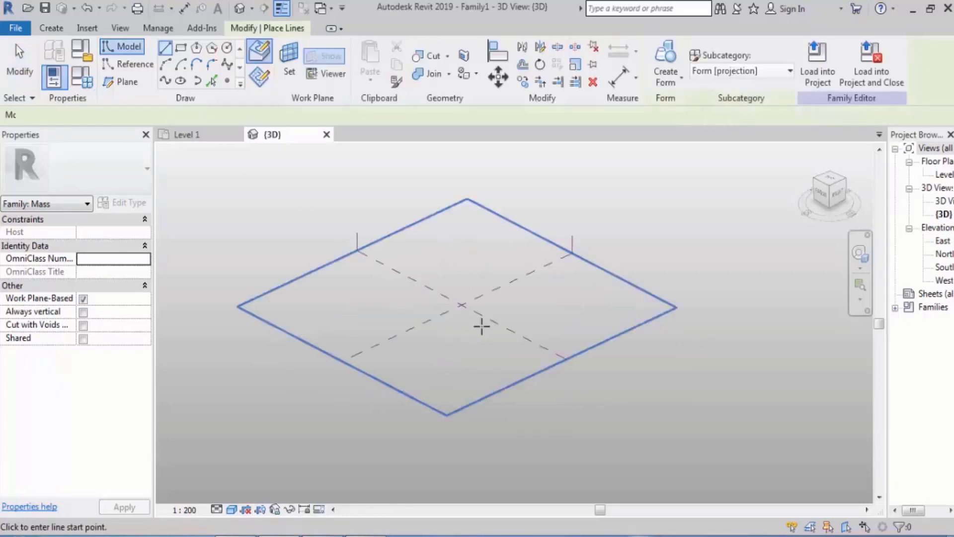
scroll(437, 255, "up", 5)
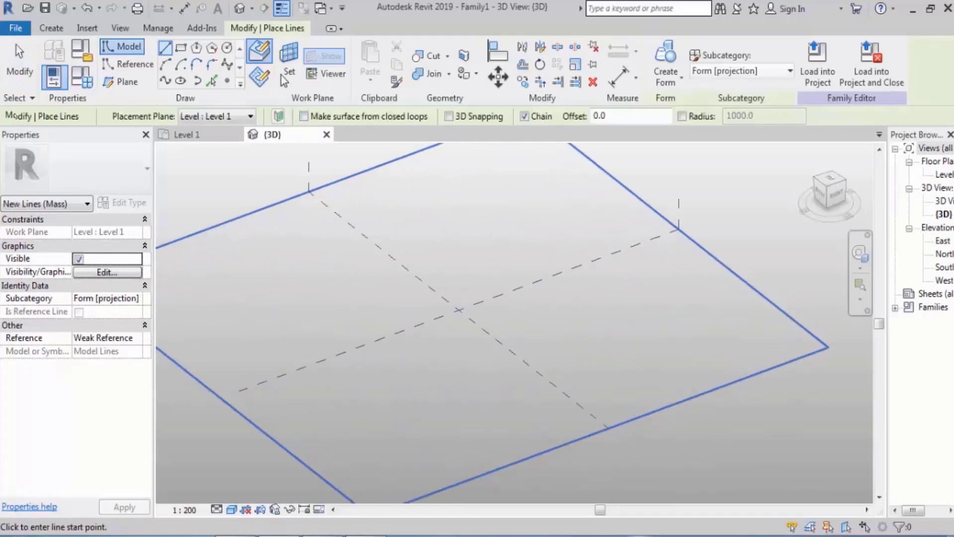
left_click(227, 48)
left_click(312, 308)
left_click(322, 332)
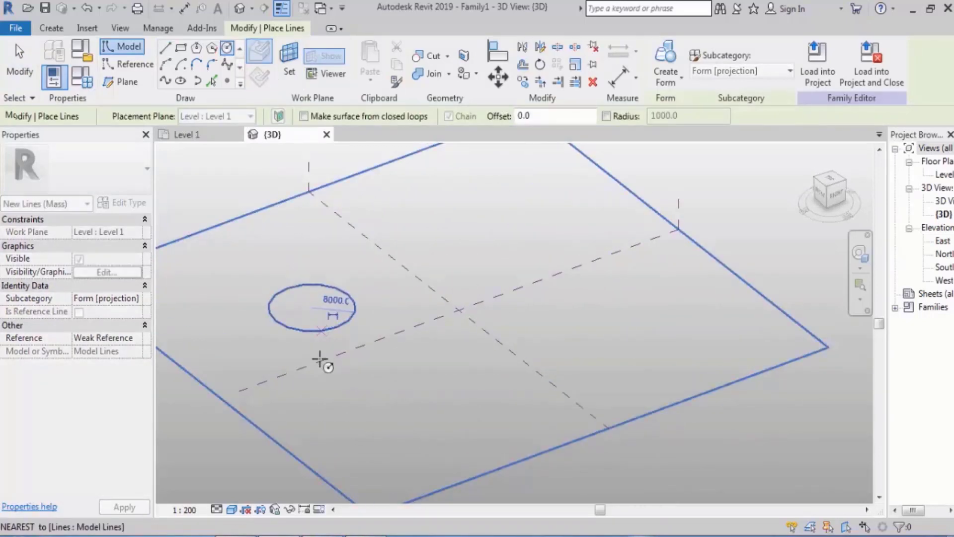
middle_click_drag(320, 358, 394, 310, "shift")
key("Escape")
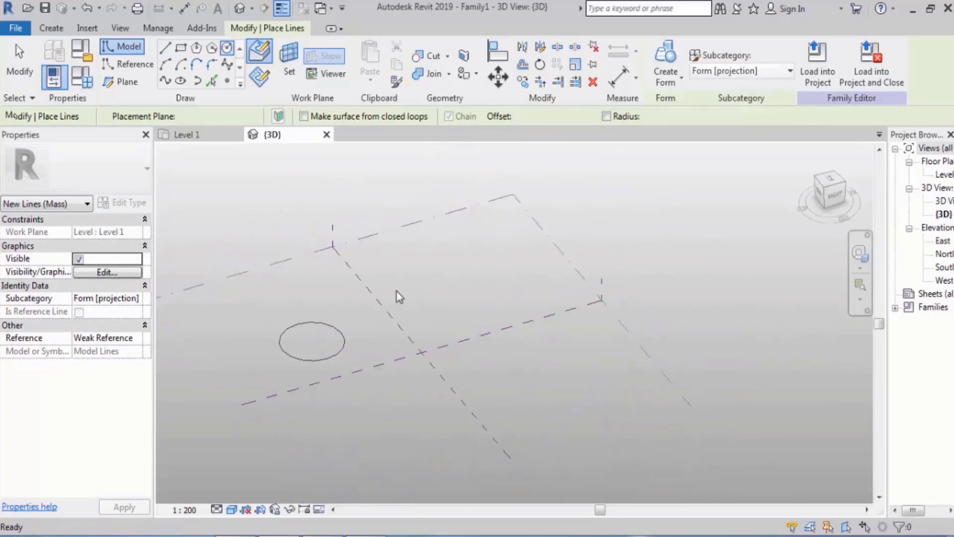
key("Escape")
left_click(347, 350)
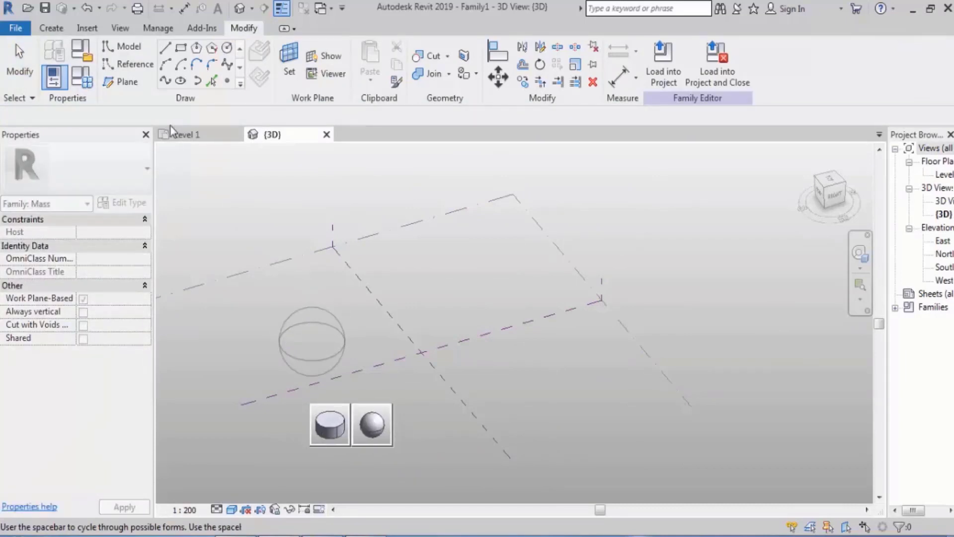
key("Escape")
Draw a reference-line circle of about 10000 radius on Level 1 beside the model circle
left_click(138, 69)
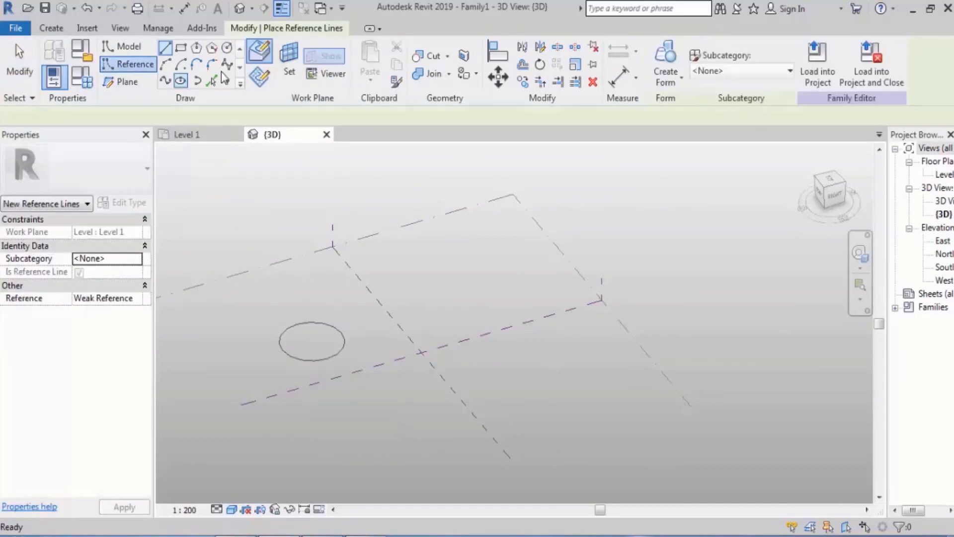
left_click(437, 309)
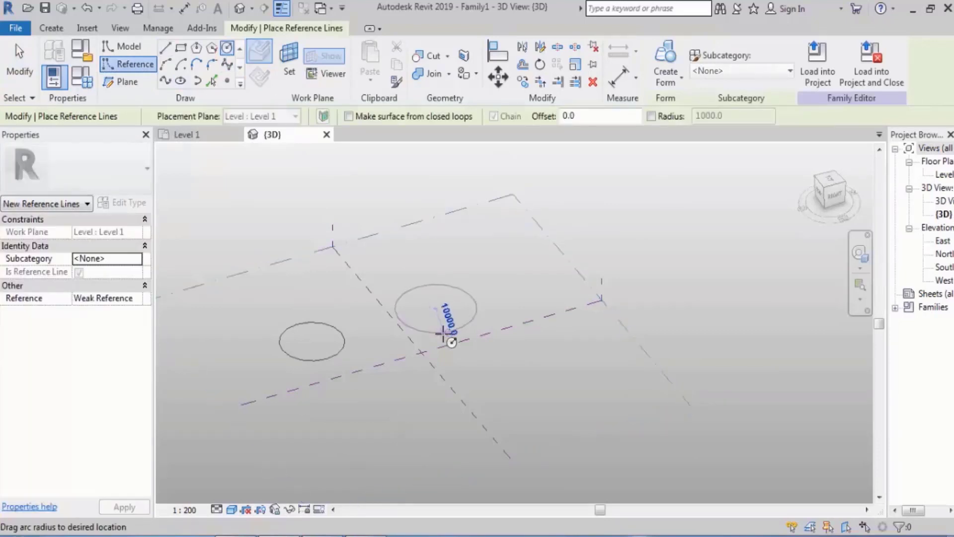
left_click(477, 322)
key("Escape")
key("Escape")
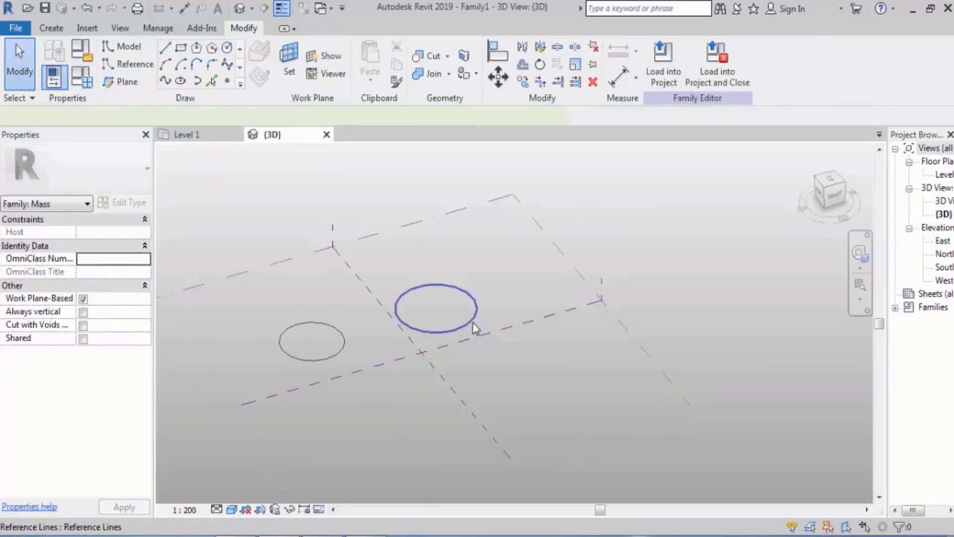
Create a solid cylinder form from the reference-line circle on Level 1
left_click(476, 317)
left_click(677, 74)
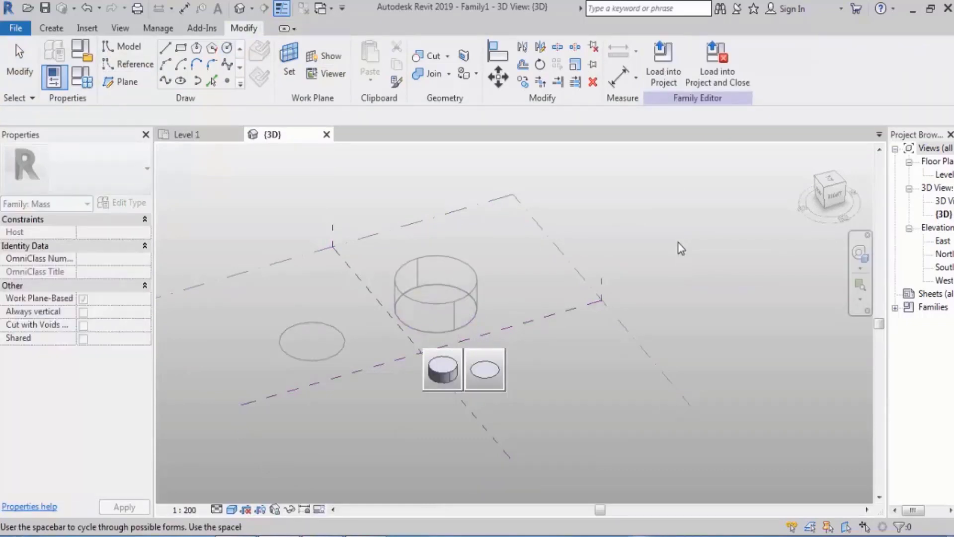
left_click(679, 244)
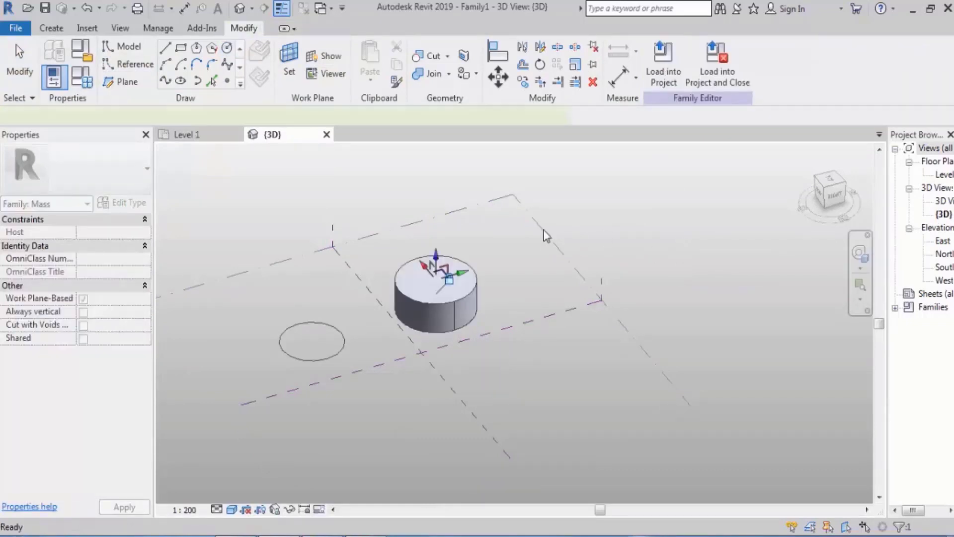
Draw a model-line rectangle on Level 1 in front of the model circle
middle_click_drag(527, 242, 481, 154)
left_click(139, 48)
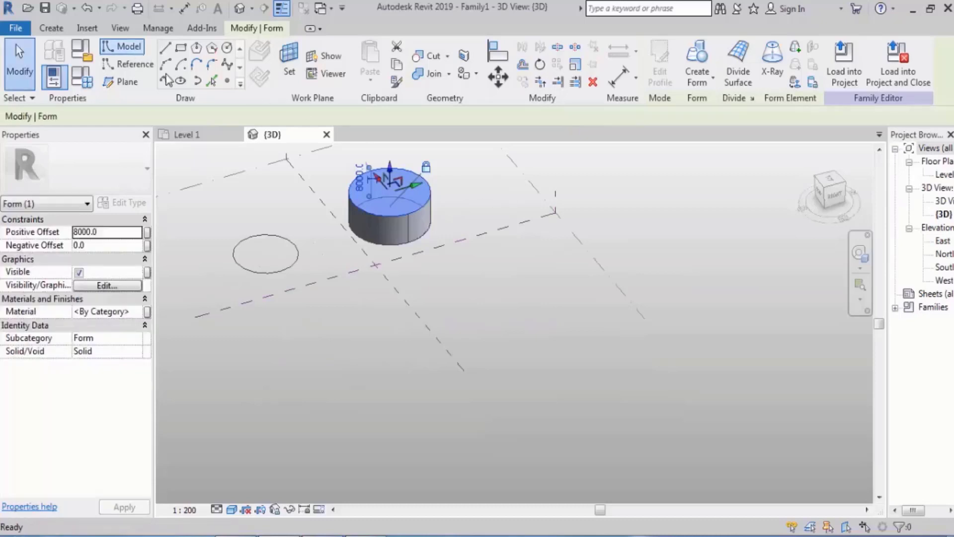
left_click(181, 48)
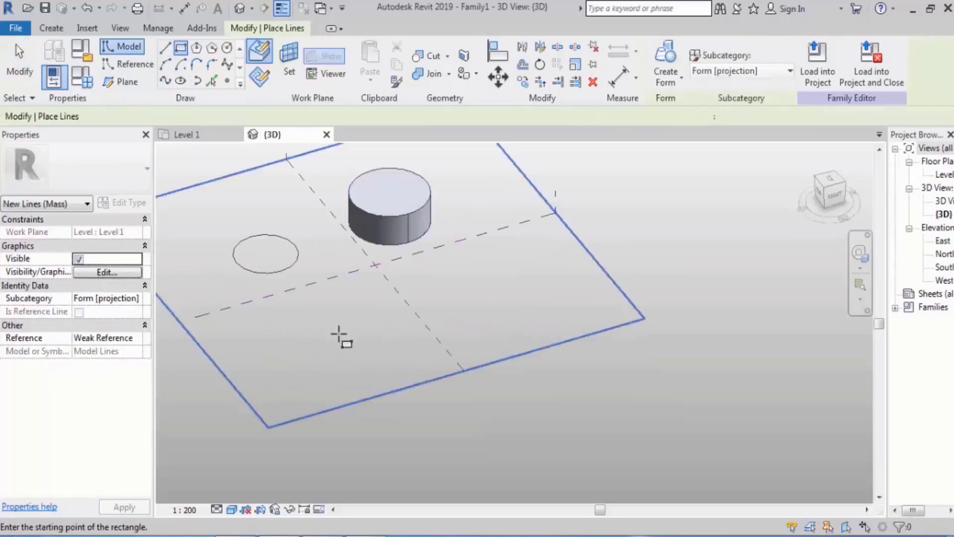
left_click(351, 325)
left_click(312, 370)
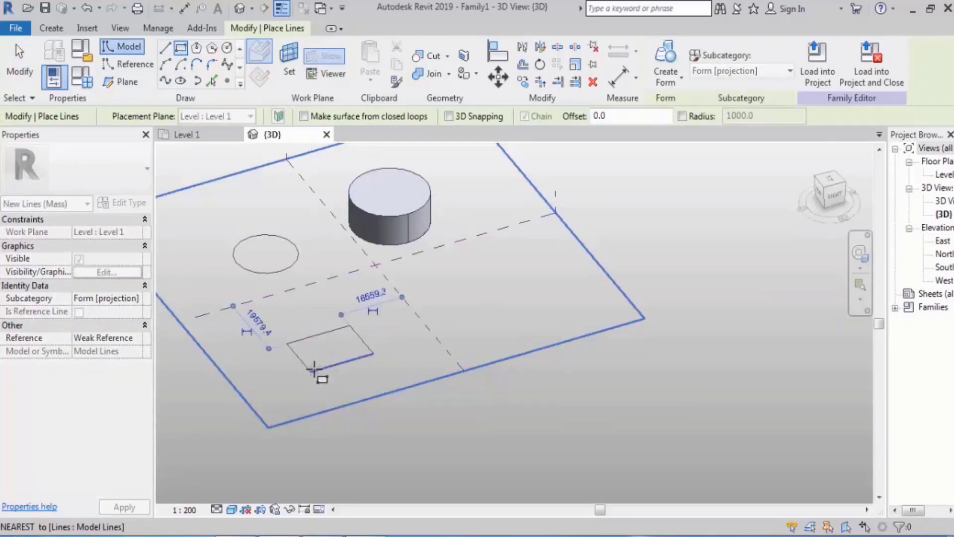
Draw a reference-line rectangle of about 18459 by 14643 on Level 1, beside the model-line rectangle
left_click(133, 65)
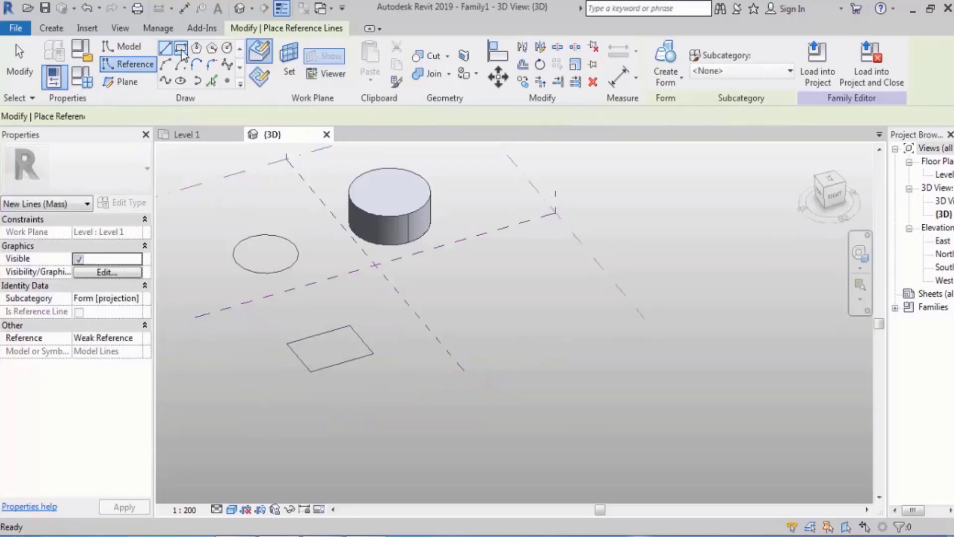
left_click(437, 297)
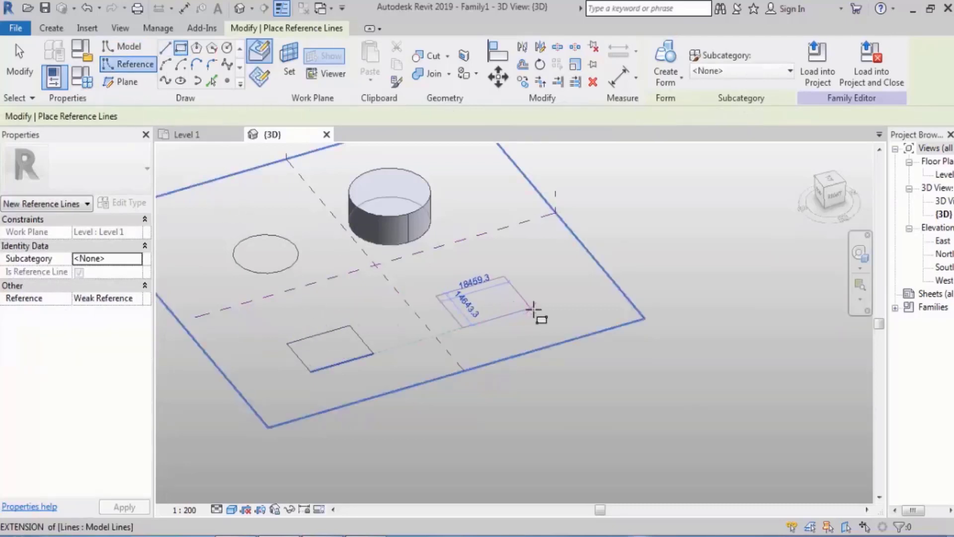
left_click(532, 307)
key("Escape")
key("Escape")
Create a solid box form from the complete chain of the model-line rectangle
left_click(368, 354)
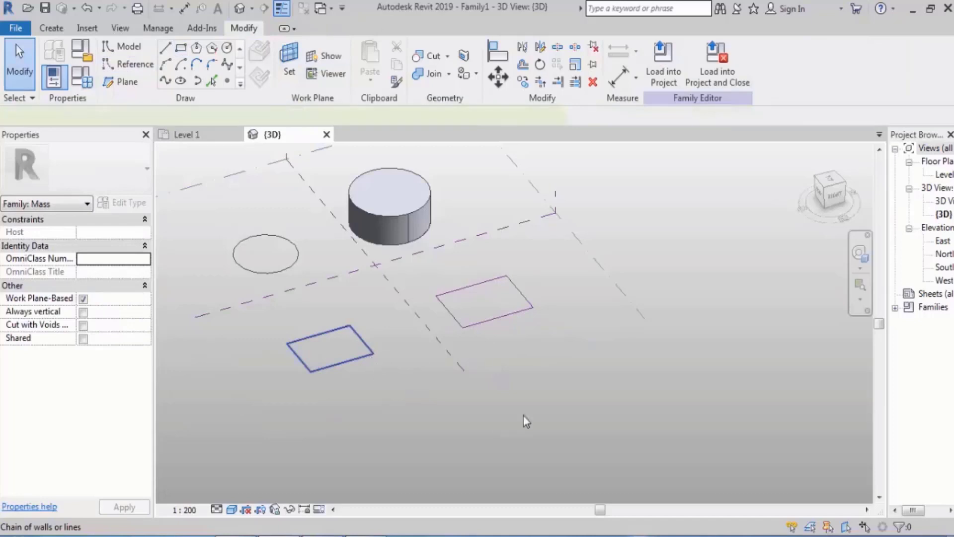
middle_click_drag(523, 416, 649, 117, "shift")
left_click(655, 54)
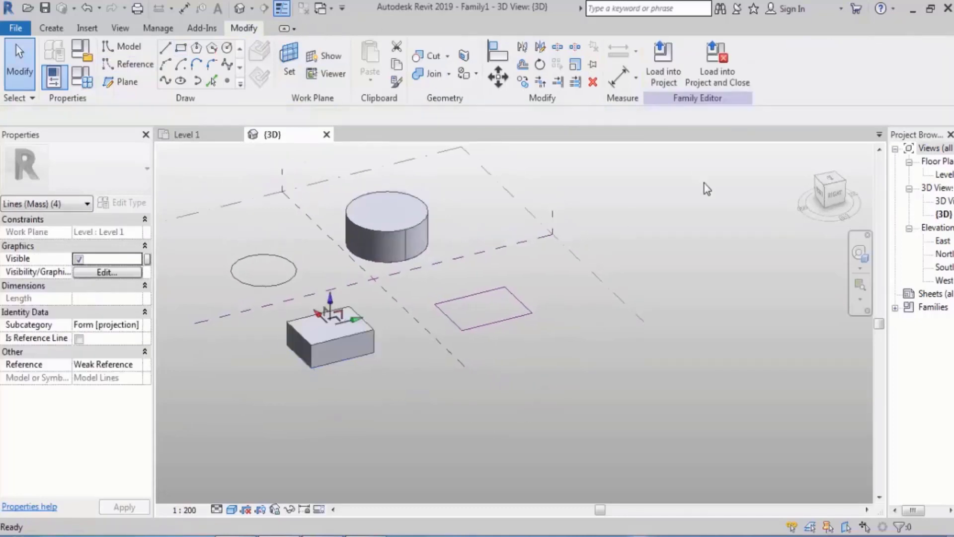
left_click(711, 259)
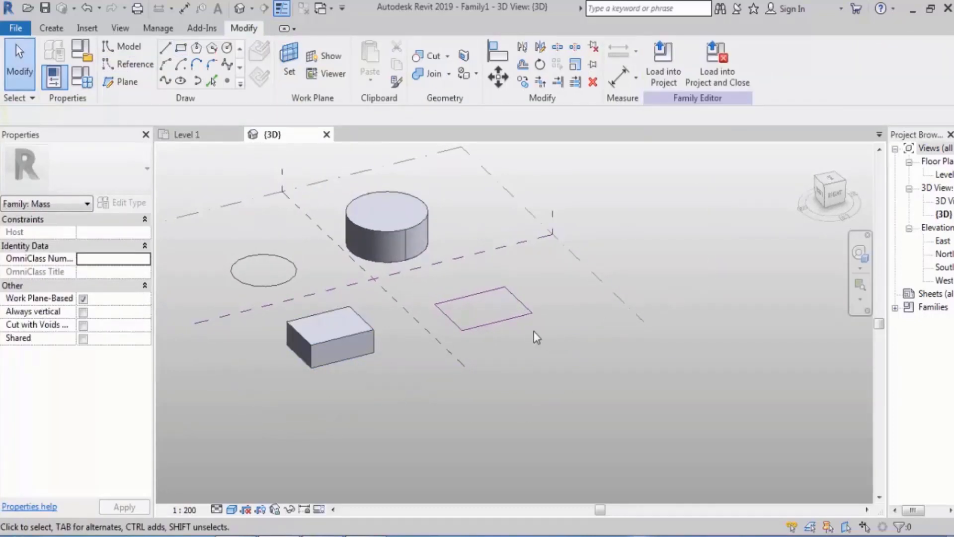
Preview the possible forms for the reference-line rectangle without creating one
scroll(500, 319, "up", 2)
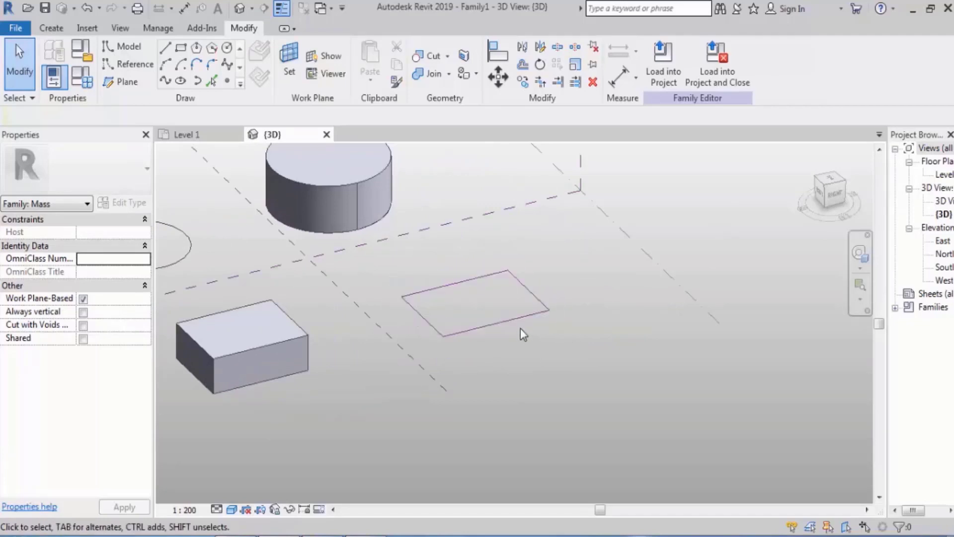
left_click(519, 322)
middle_click_drag(622, 298, 642, 294, "shift")
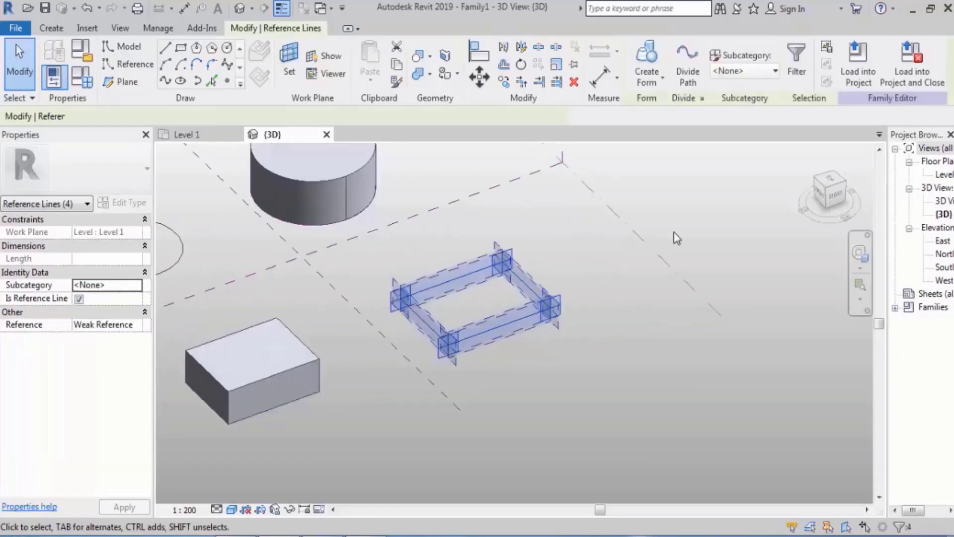
left_click(647, 55)
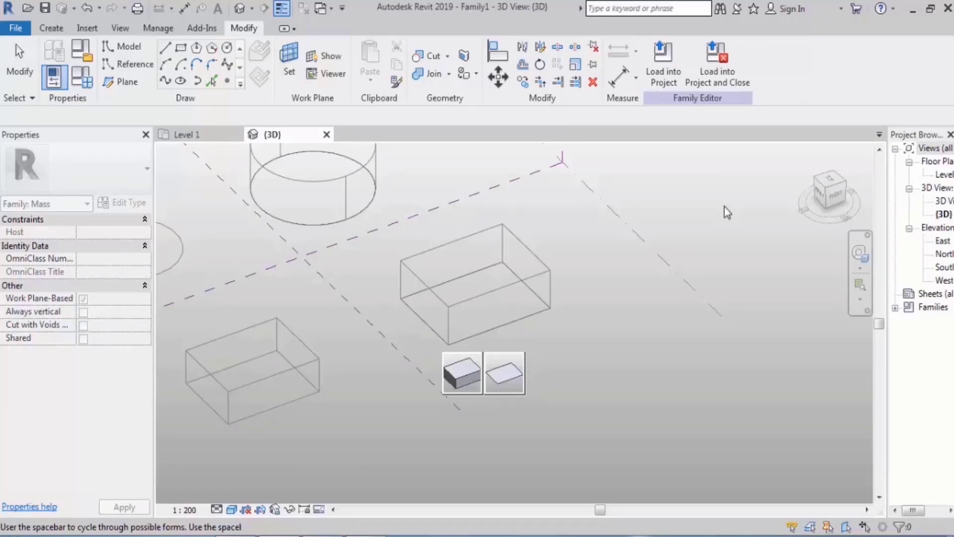
key("Escape")
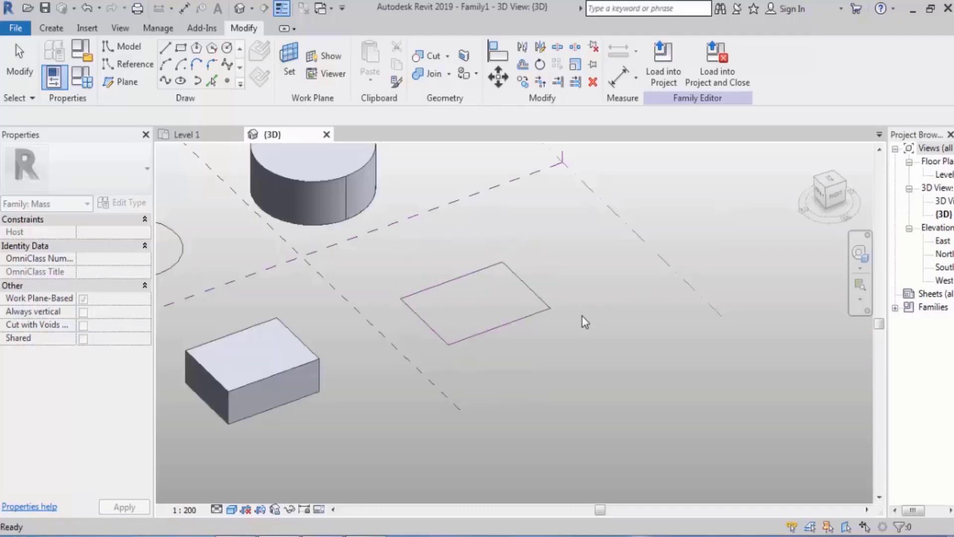
Convert the reference-line rectangle to model lines by turning off Is Reference Line, and try a solid form from it
key("Tab")
left_click(505, 323)
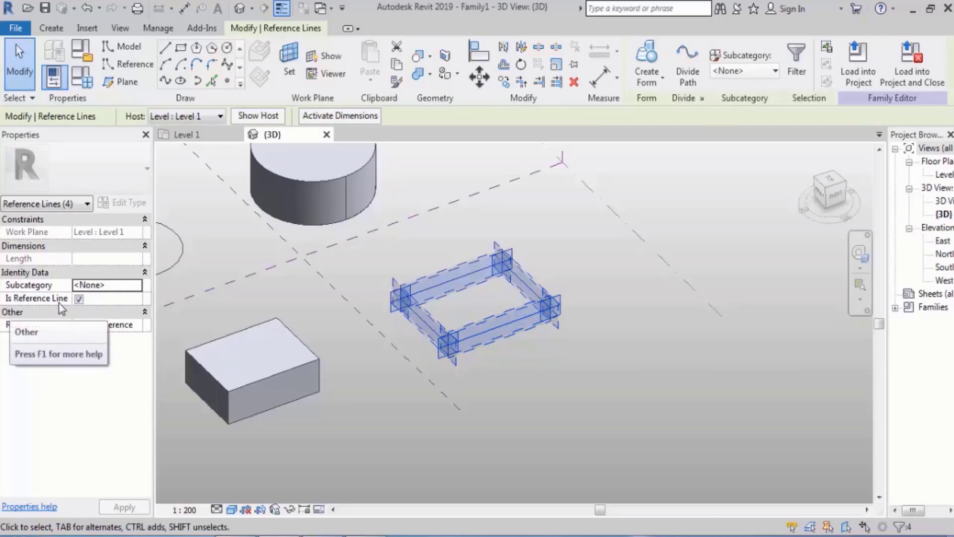
left_click(78, 298)
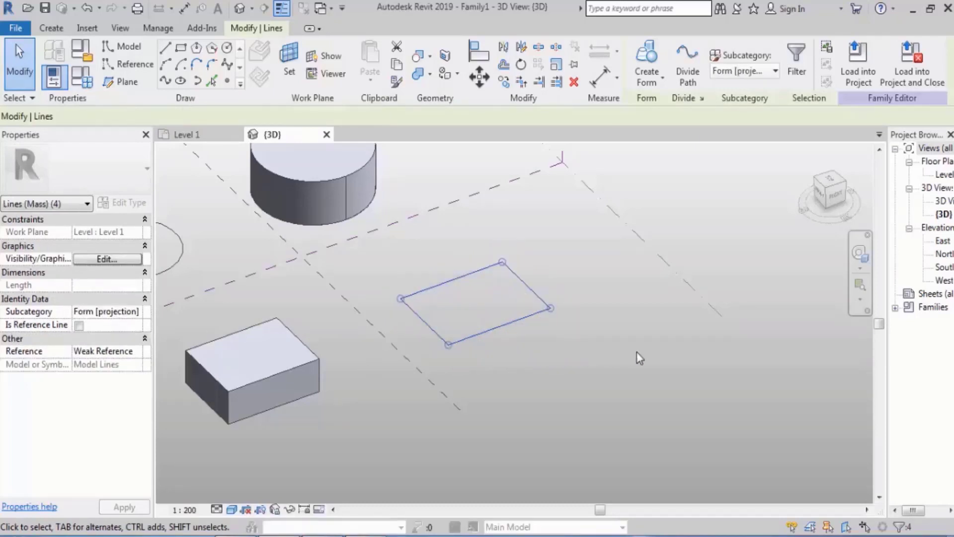
left_click(655, 68)
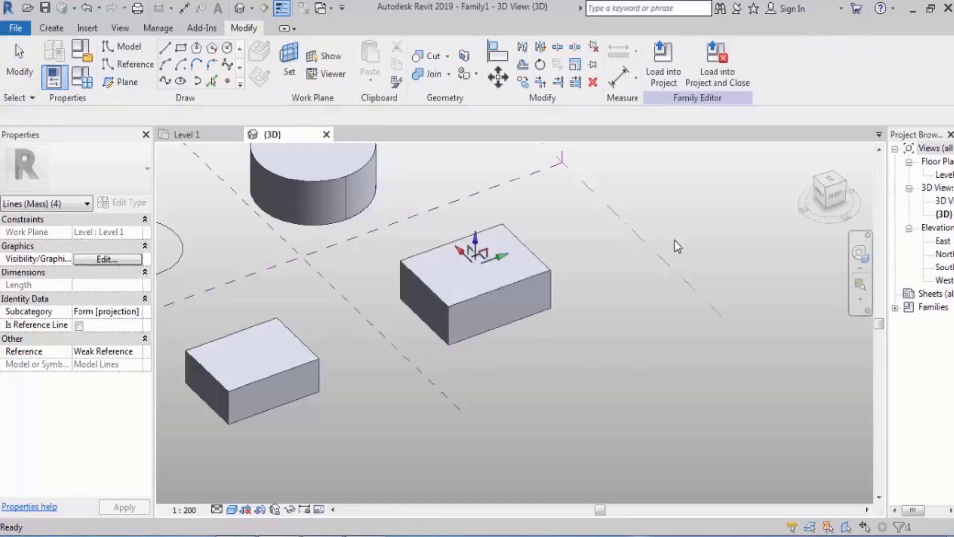
key("ctrl+z")
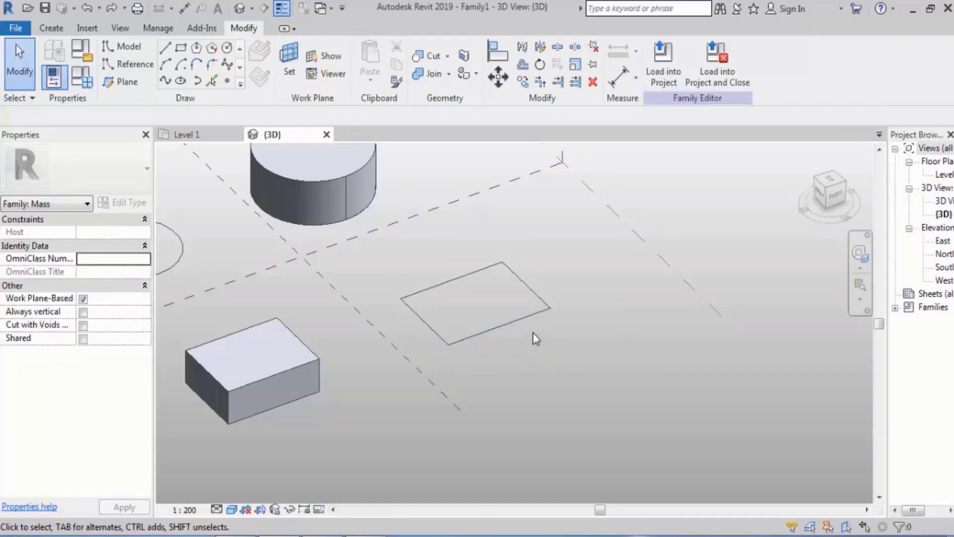
Turn Is Reference Line back on for the rectangle and preview its possible forms without creating one
key("Tab")
left_click(529, 319)
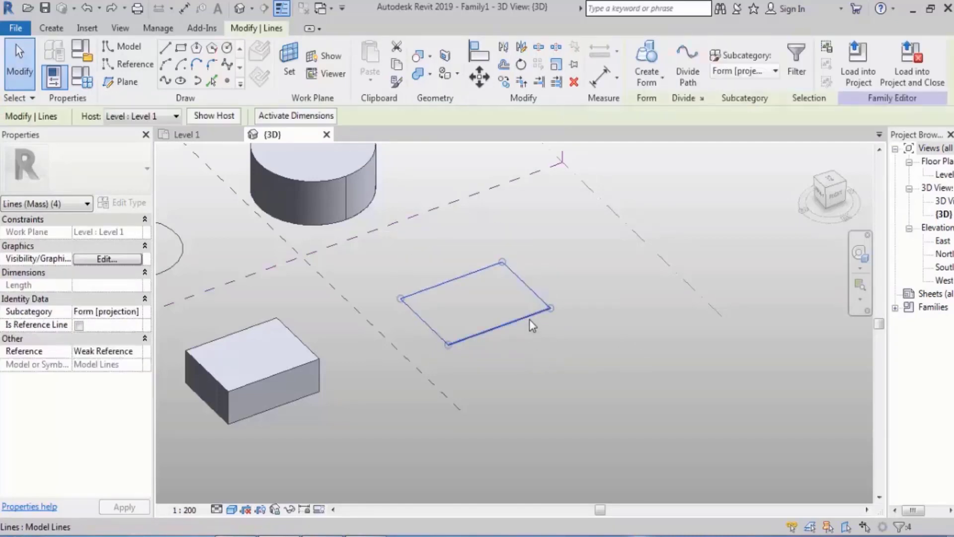
left_click(78, 325)
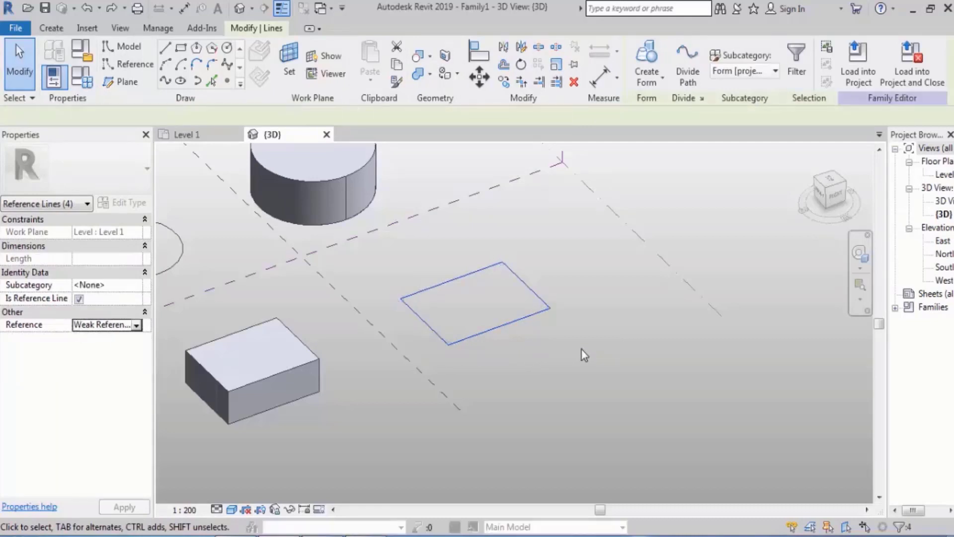
left_click(646, 62)
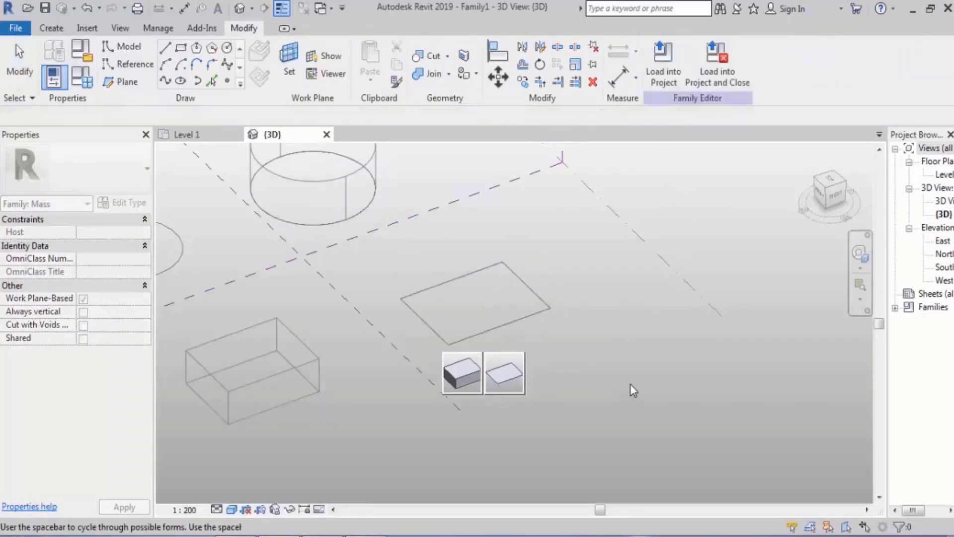
left_click(631, 371)
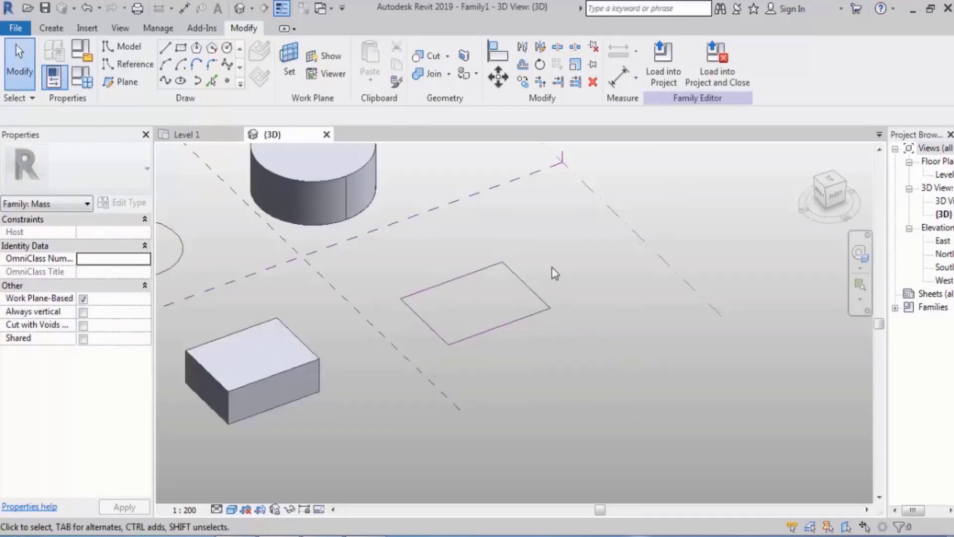
Delete the cylinder, box, model circle and reference-line rectangle, keeping the reference planes and Level 1
scroll(551, 265, "down", 2)
scroll(556, 311, "down", 2)
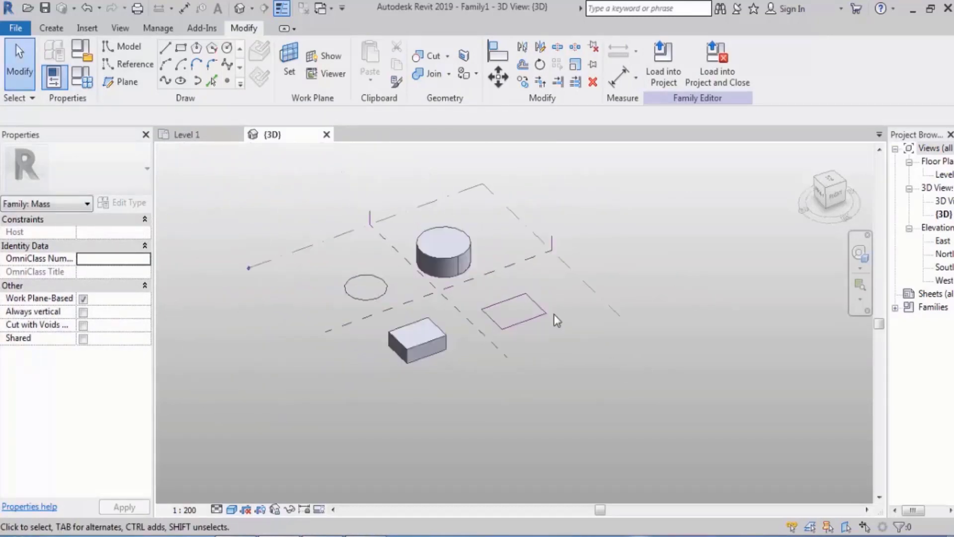
left_click_drag(319, 407, 538, 203)
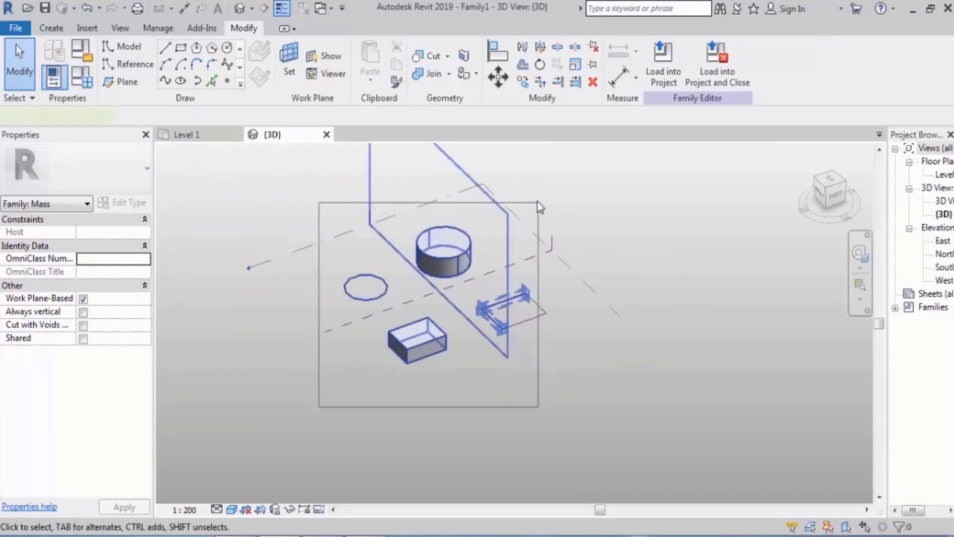
key("Delete")
left_click_drag(467, 375, 572, 278)
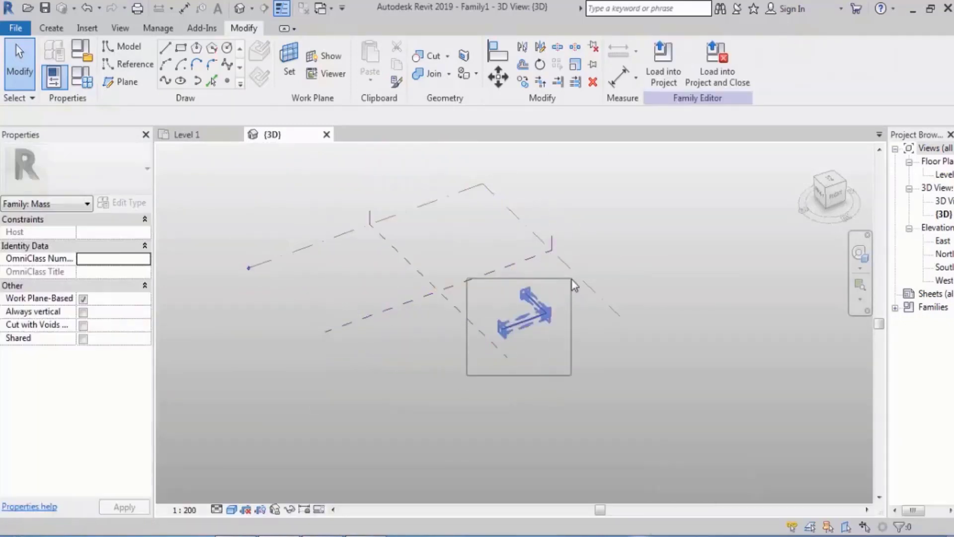
key("Delete")
Draw a model-line arc of about 39854 radius on Level 1, with both ends on the Center (Front/Back) reference plane
middle_click_drag(567, 291, 508, 301, "shift")
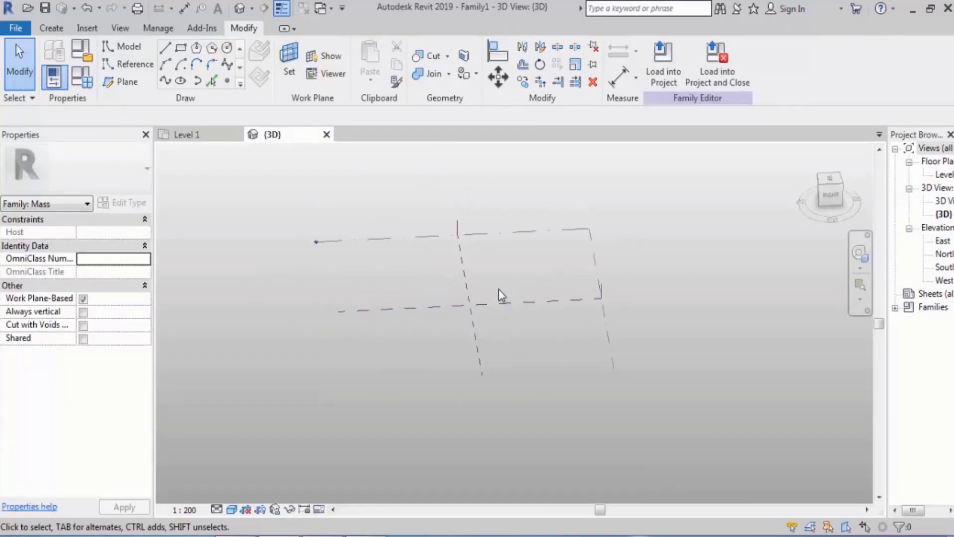
scroll(482, 317, "up", 2)
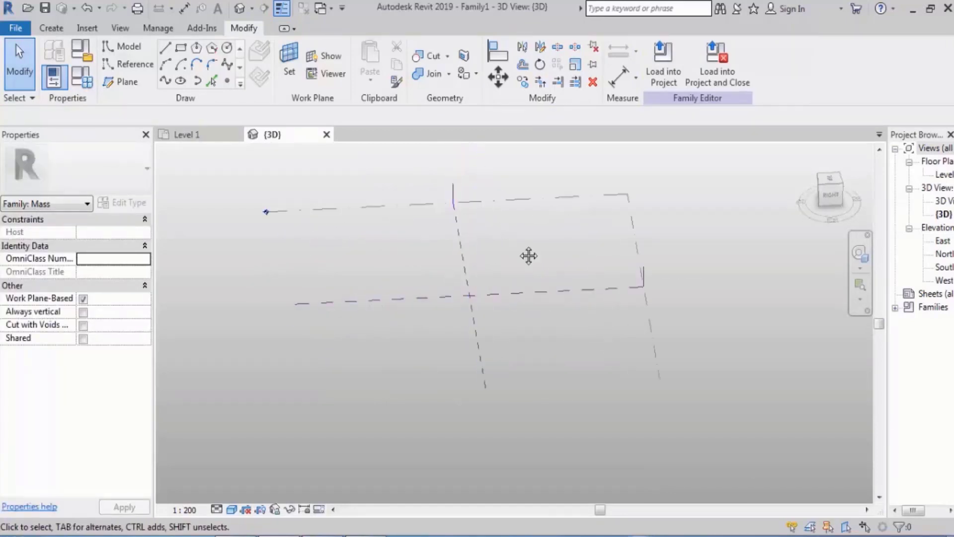
left_click(476, 183)
middle_click_drag(517, 234, 274, 147)
left_click(166, 64)
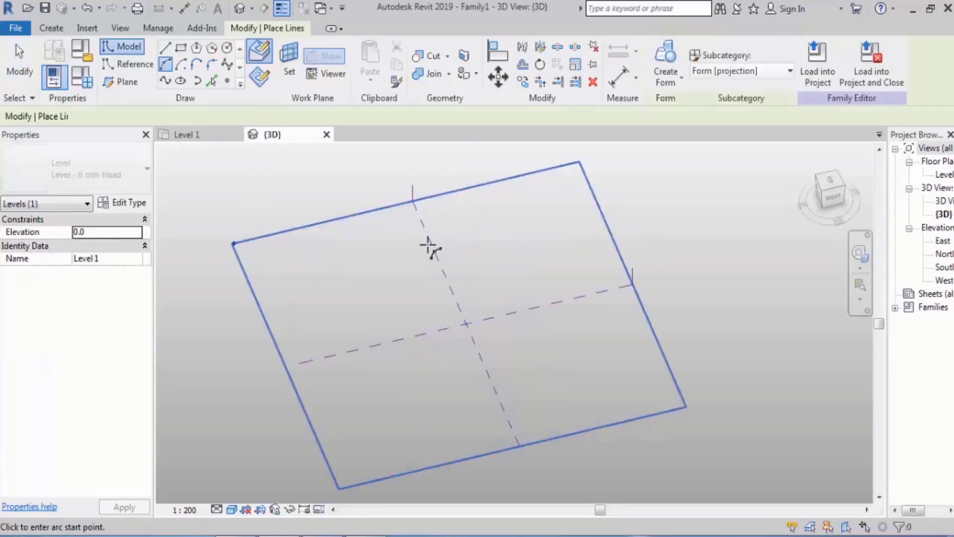
left_click(433, 249)
left_click(497, 395)
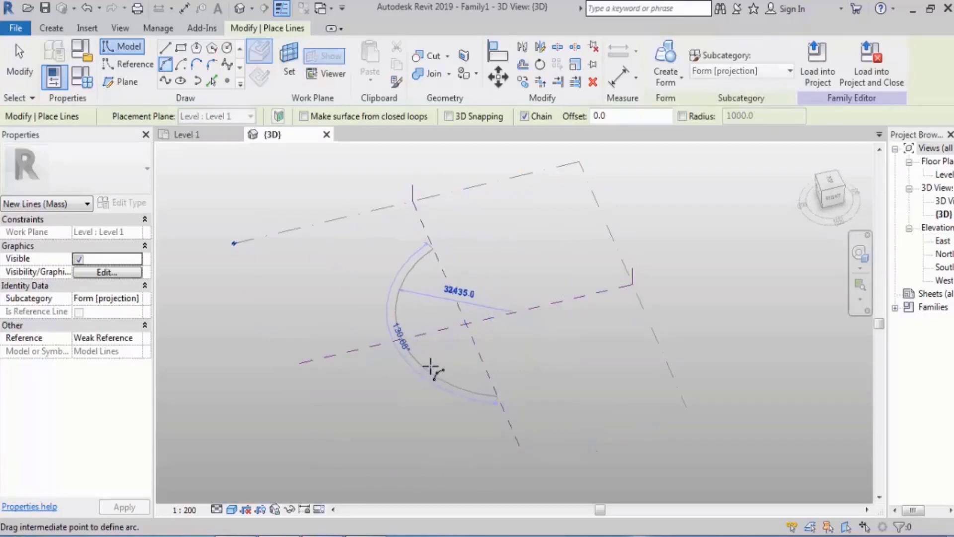
left_click(415, 311)
key("Escape")
key("Escape")
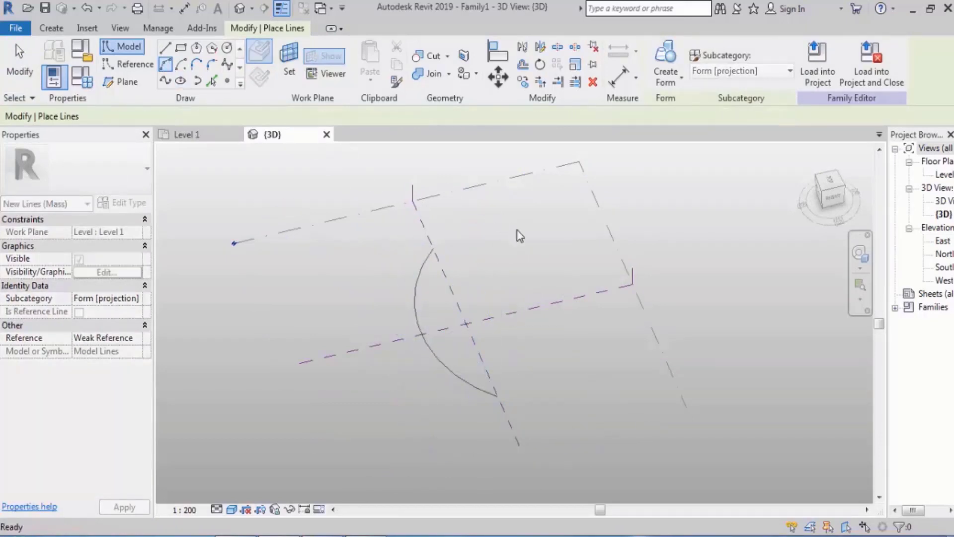
middle_click_drag(638, 315, 753, 323)
key("Escape")
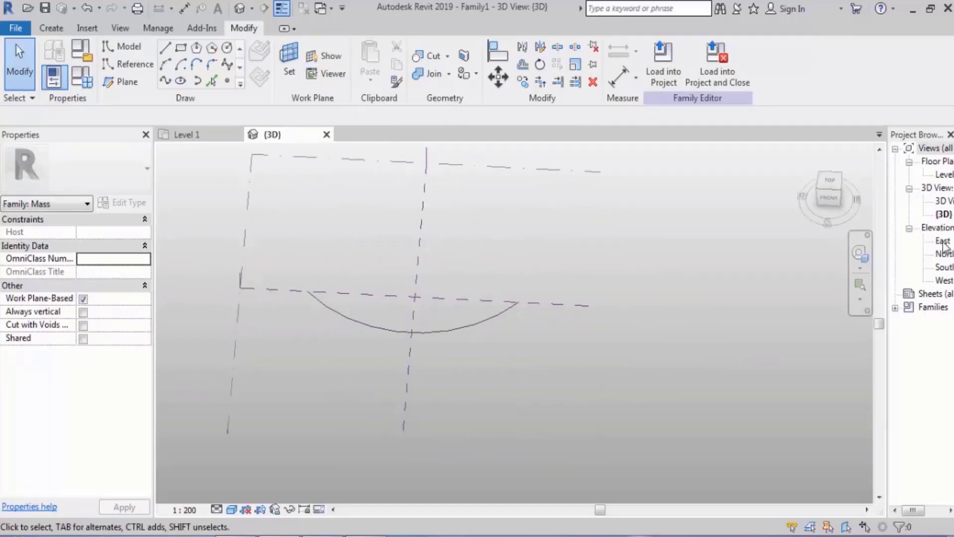
In the East elevation, make a rotated copy of the arc tilted up from Level 1, pivoting at the Center (Front/Back) reference plane
double_click(943, 241)
middle_click_drag(565, 305, 424, 358)
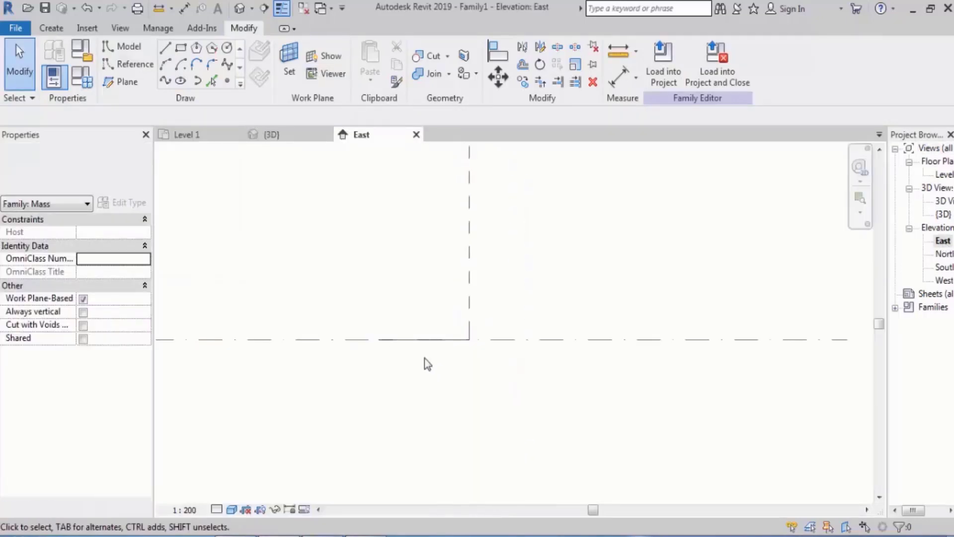
left_click(423, 337)
middle_click_drag(405, 277, 408, 299)
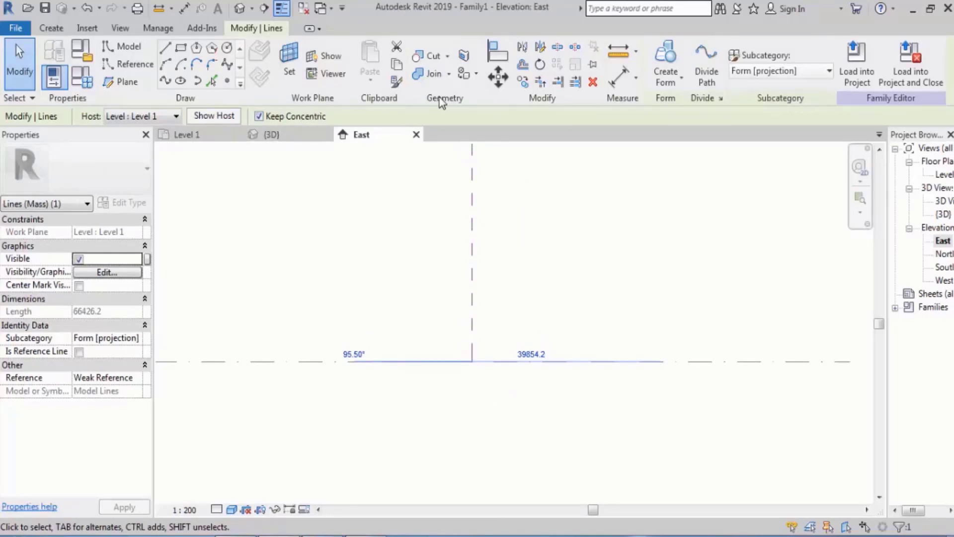
left_click(540, 64)
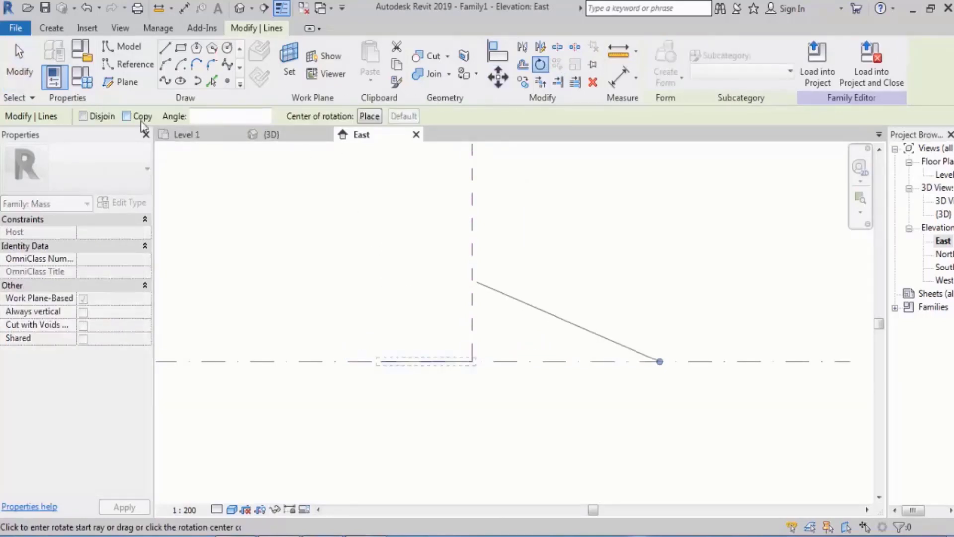
left_click(134, 117)
left_click_drag(660, 362, 473, 363)
left_click(378, 362)
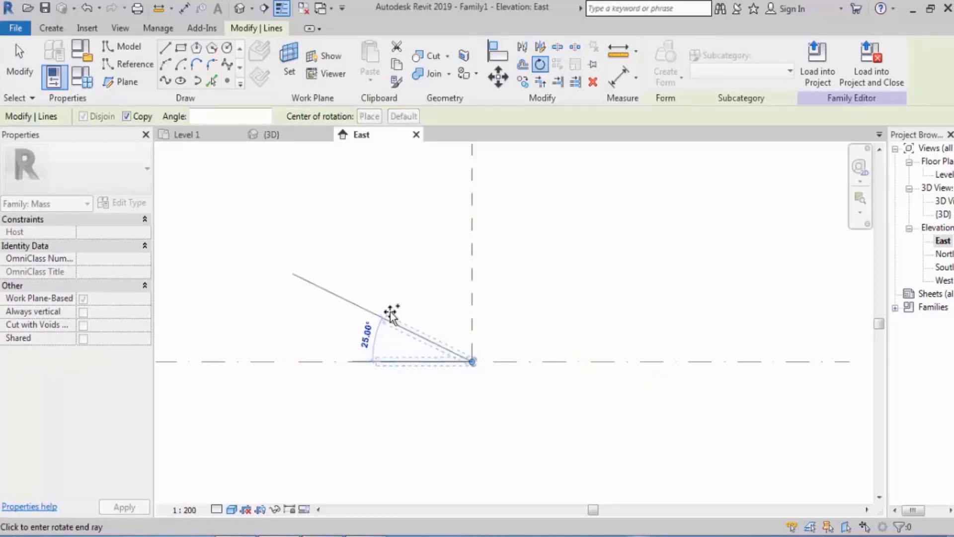
left_click(392, 305)
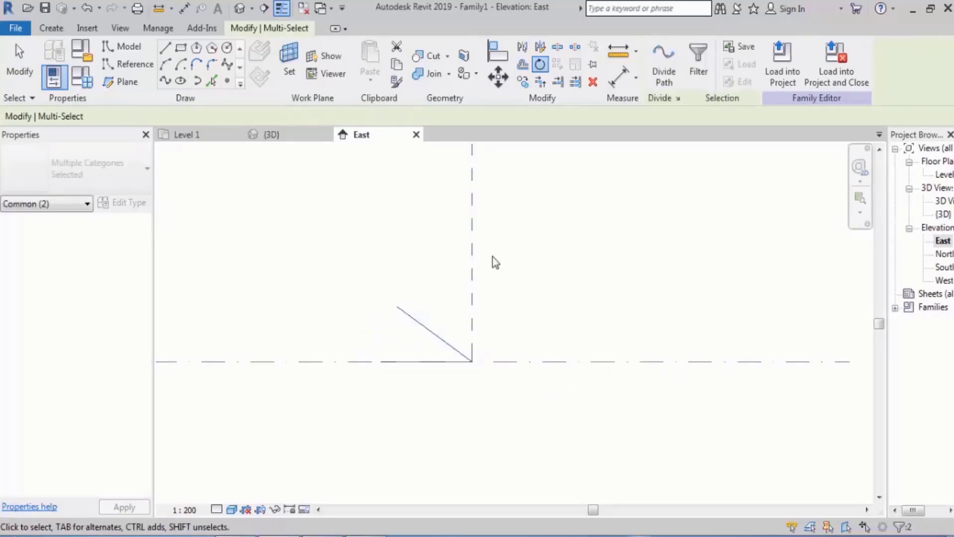
left_click(375, 262)
Try to create a solid form in the 3D view from the two model-line arcs
left_click(243, 9)
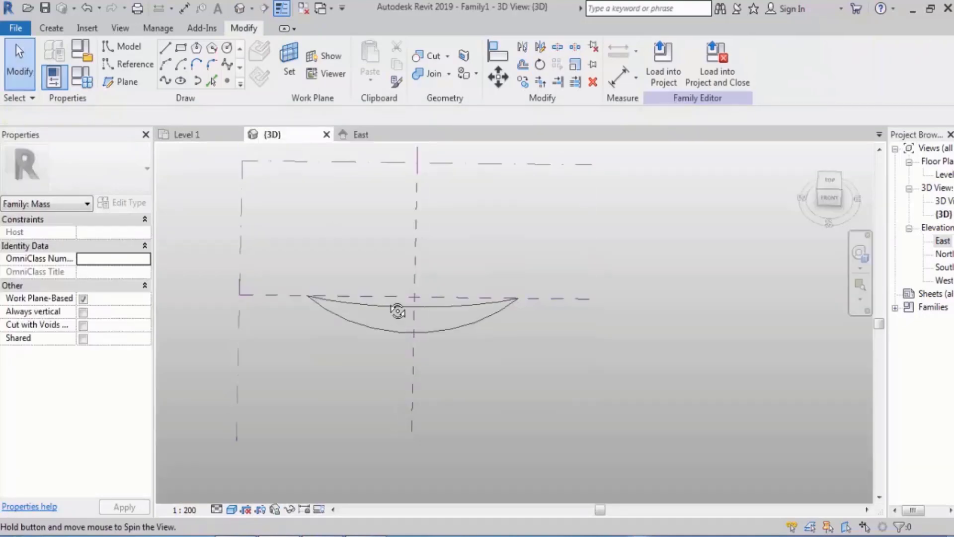
mouse_move(394, 311)
middle_mouse_down("shift")
mouse_move(550, 162)
mouse_move(531, 154)
mouse_move(375, 192)
mouse_move(452, 279)
mouse_move(387, 320)
mouse_move(430, 311)
mouse_move(420, 301)
middle_mouse_up("shift")
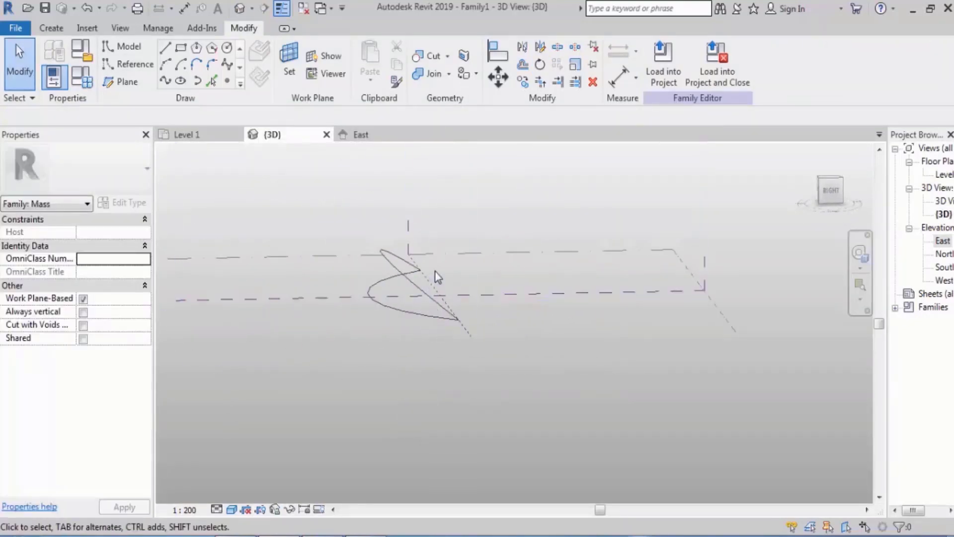
left_click(419, 326)
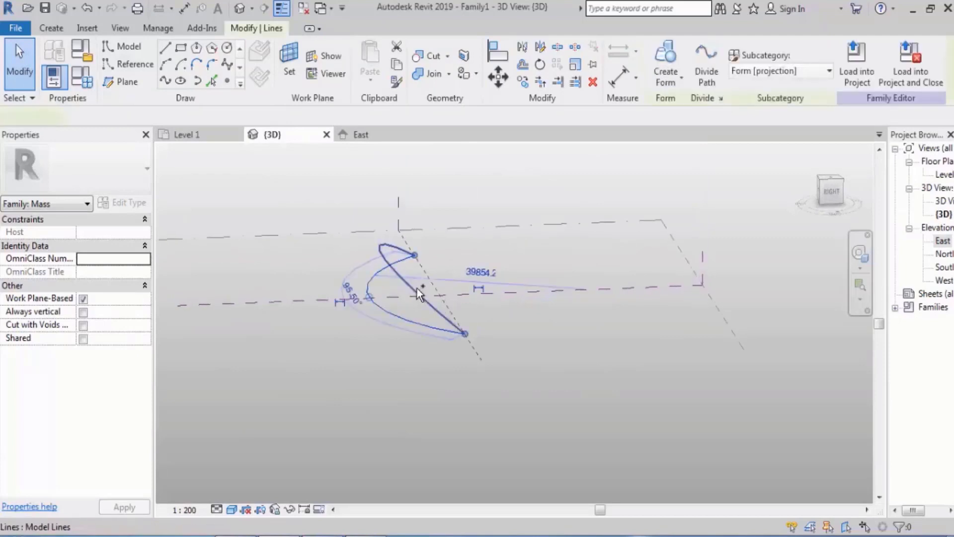
left_click(647, 55)
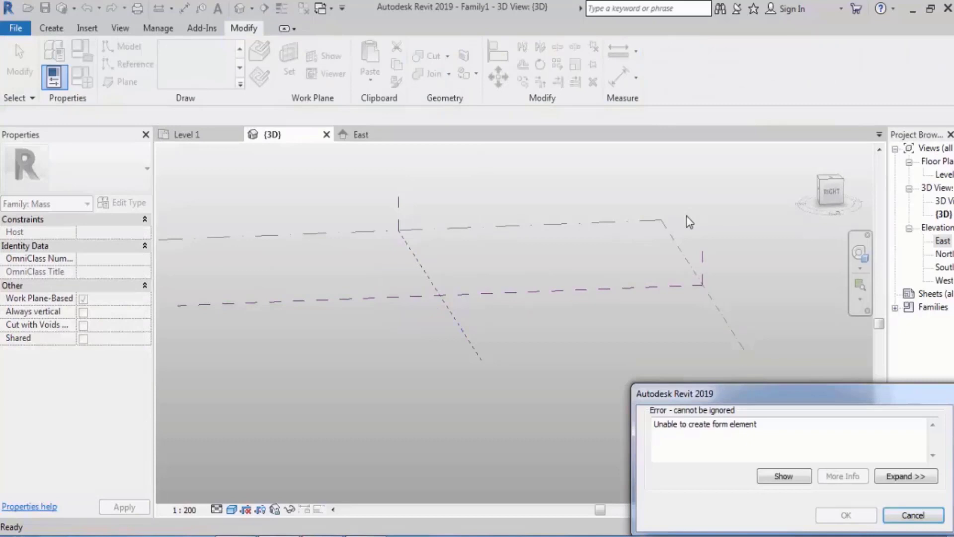
key("Escape")
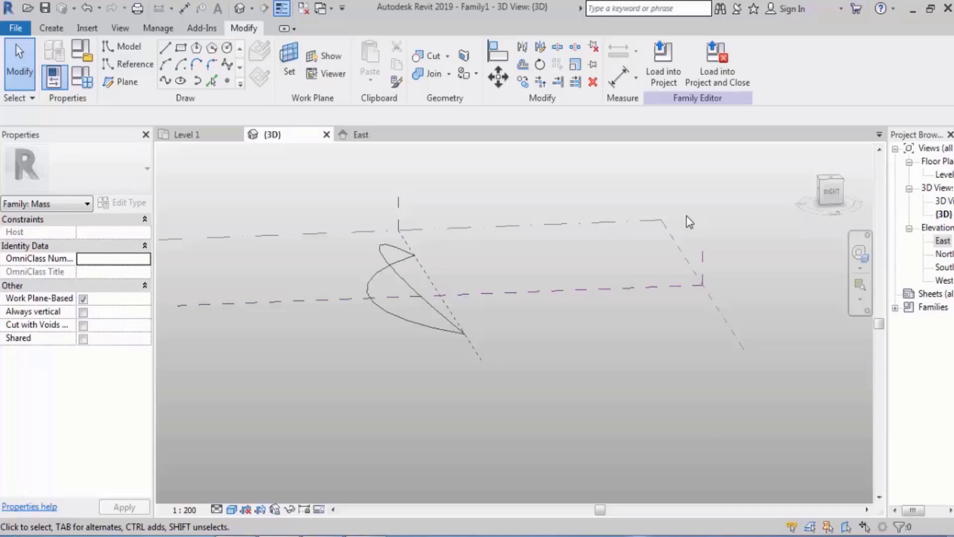
Convert both arcs to reference lines by turning on Is Reference Line, and create a solid form from them
middle_click_drag(432, 355, 464, 341)
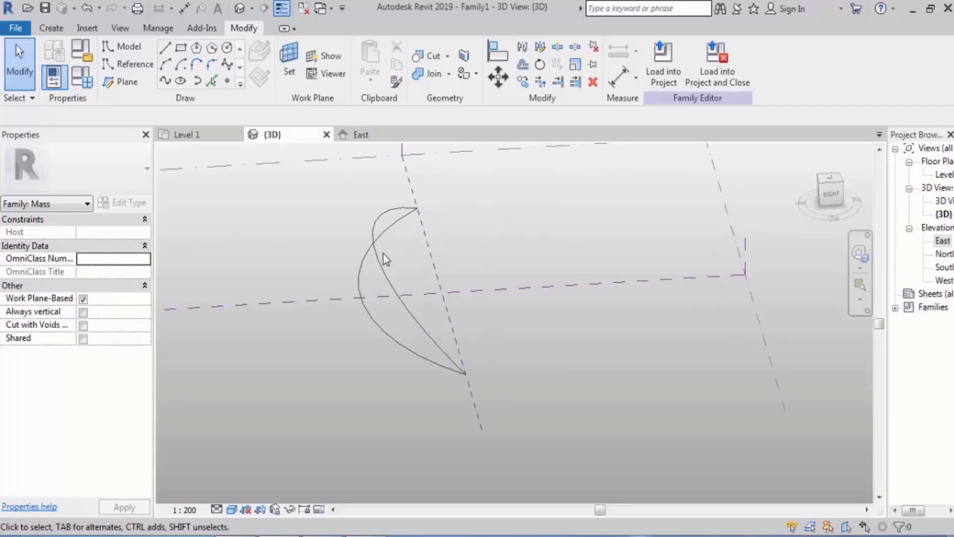
left_click_drag(398, 245, 341, 260)
middle_click_drag(536, 395, 547, 332, "shift")
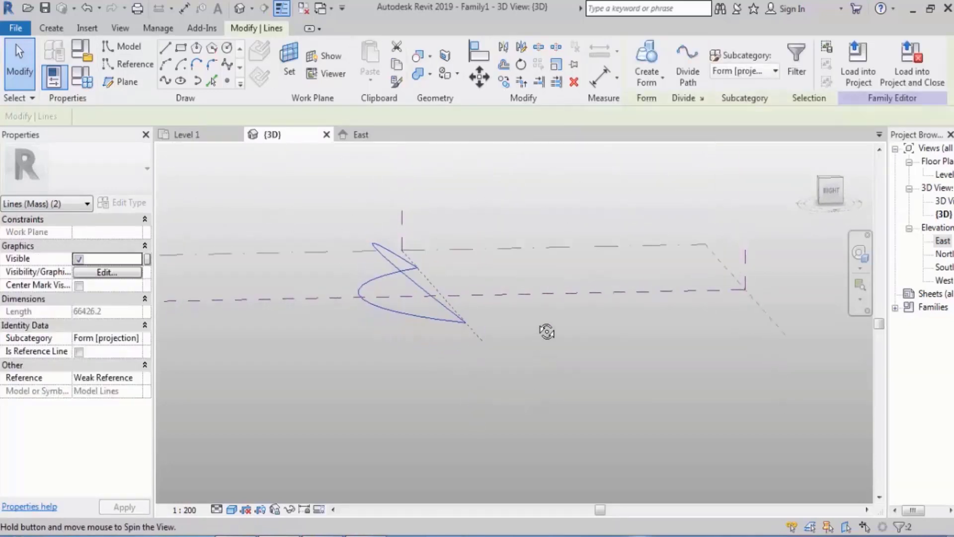
left_click(79, 351)
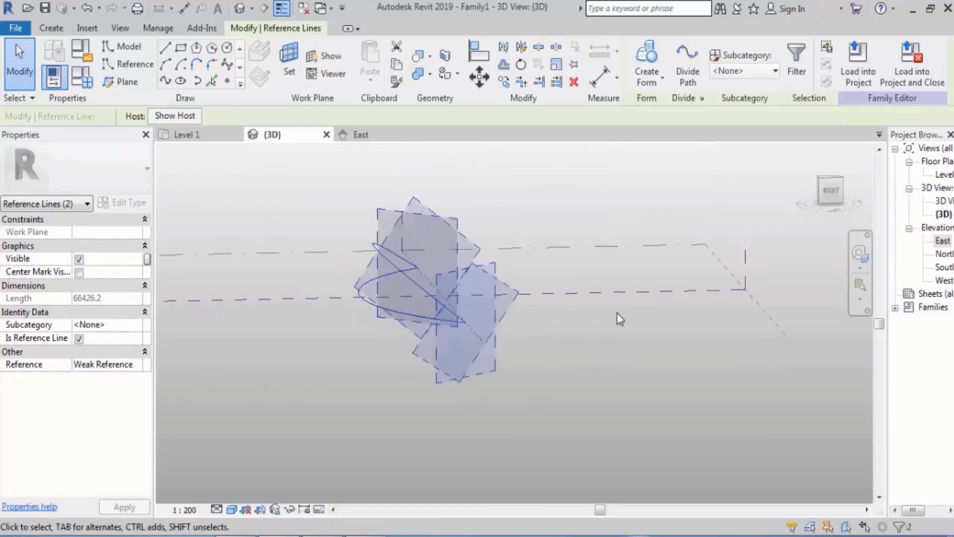
left_click(647, 60)
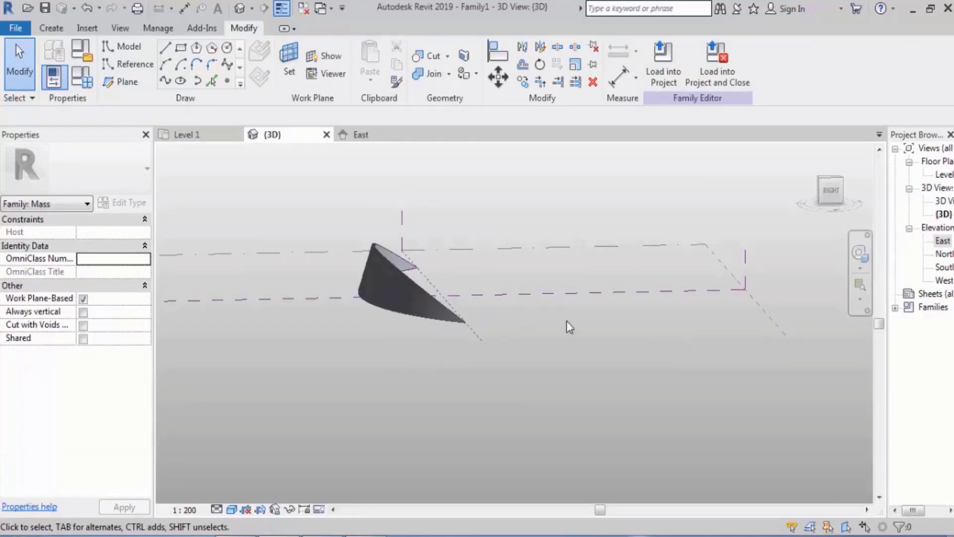
Delete the curved form together with both of its arcs, keeping the reference planes and Level 1
middle_click_drag(567, 321, 414, 429, "shift")
middle_click_drag(514, 323, 333, 411, "shift")
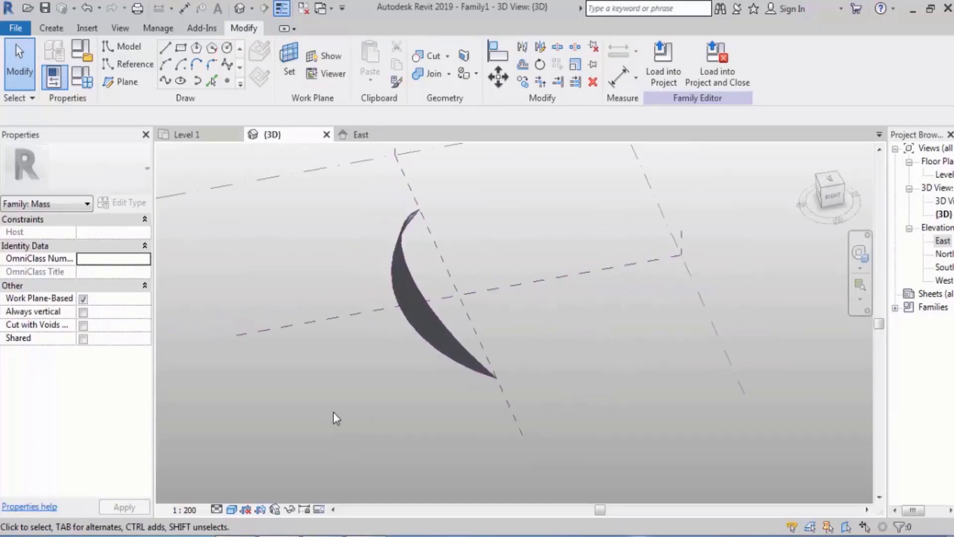
left_click_drag(368, 432, 564, 182)
key("Delete")
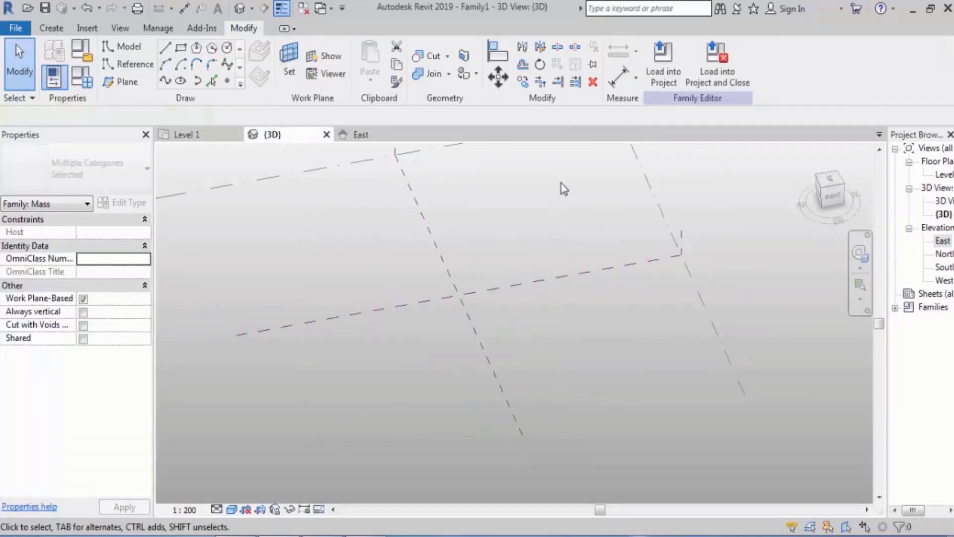
Draw a model-line circle with a radius of 11000 on Level 1, beside the crossing of the reference planes
middle_click_drag(494, 277, 517, 256, "shift")
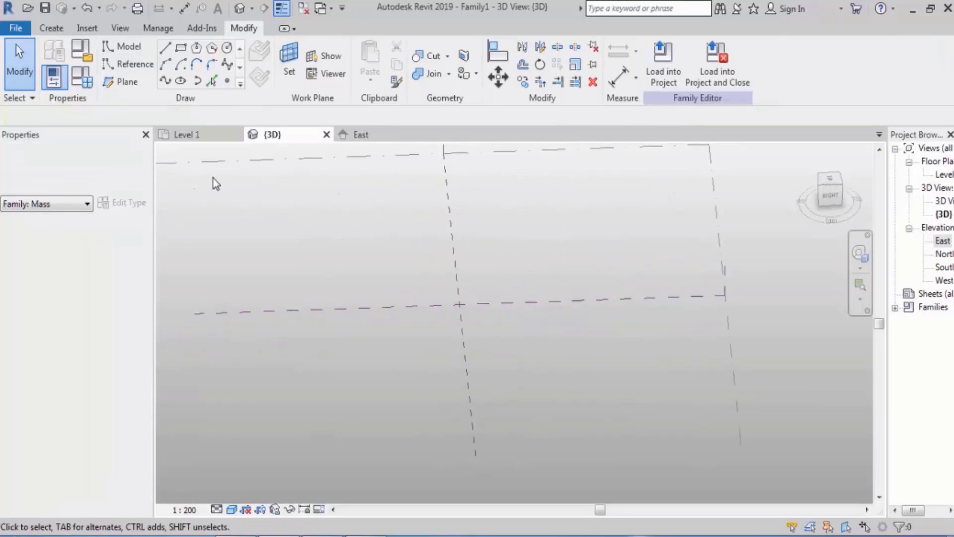
left_click(130, 46)
left_click(228, 47)
left_click(354, 329)
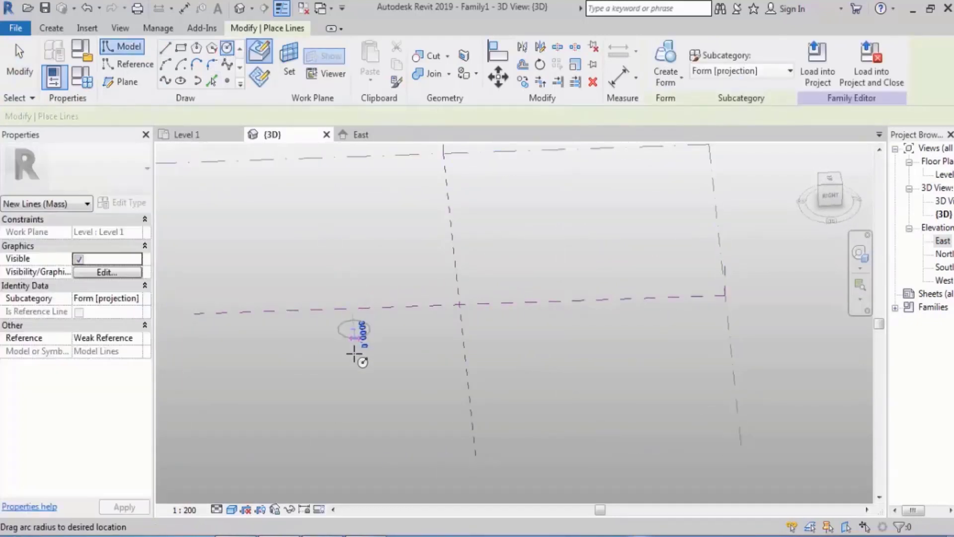
left_click(362, 364)
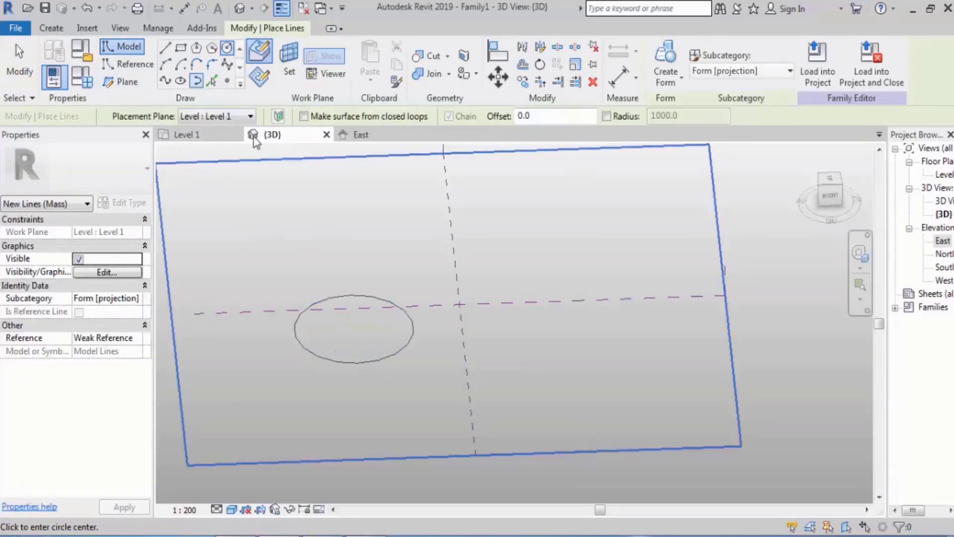
Draw a reference-line circle with a radius of 10000 on Level 1, across the center plane from the model-line circle
left_click(128, 64)
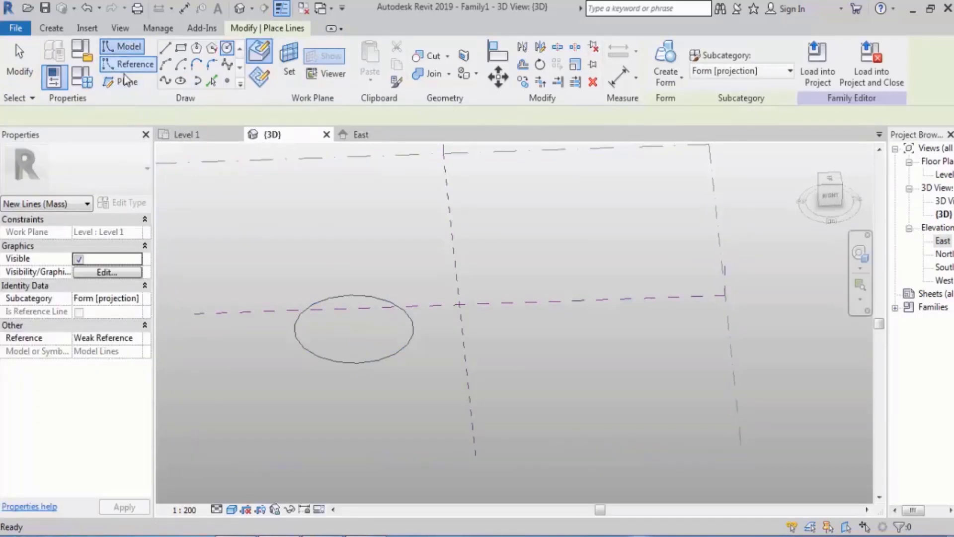
left_click(227, 47)
left_click(562, 320)
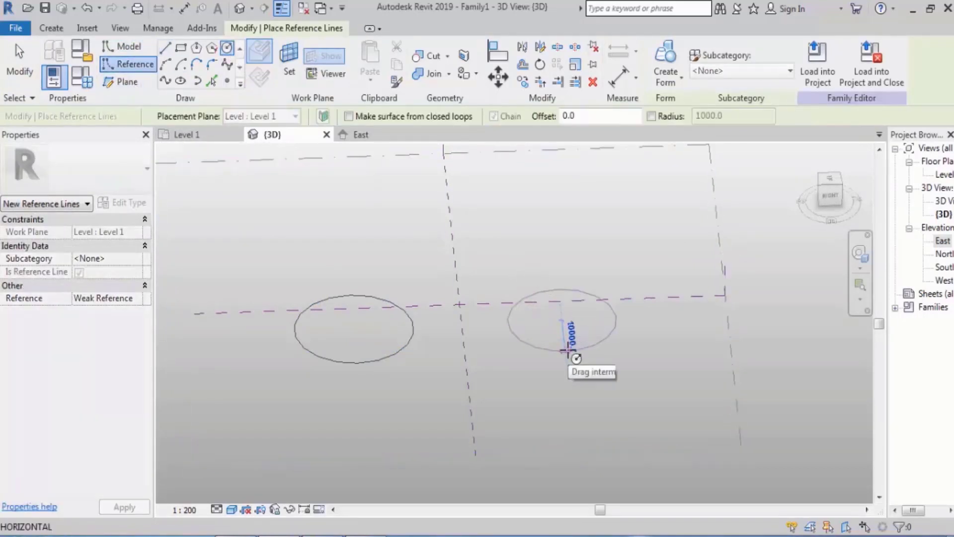
left_click(569, 353)
scroll(542, 373, "down", 3)
middle_click_drag(542, 373, 566, 371, "shift")
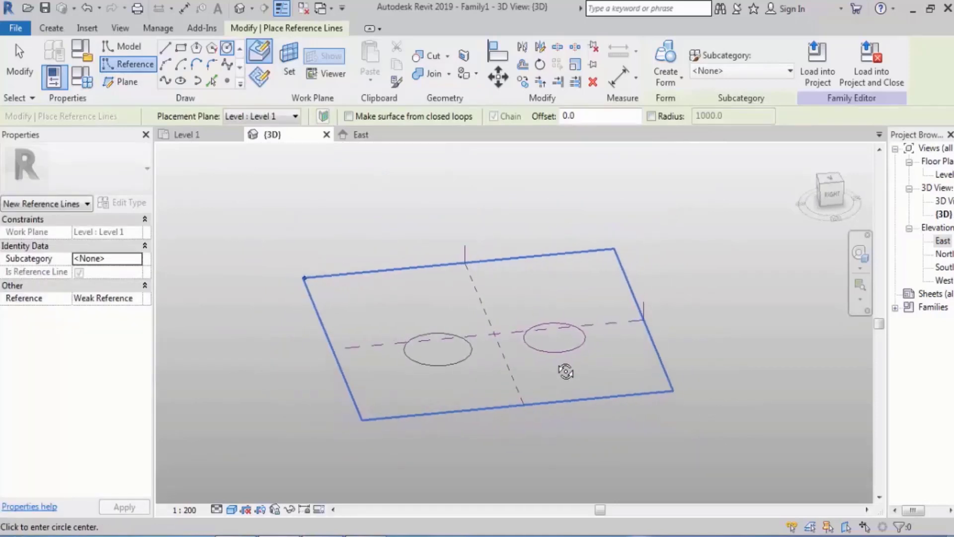
key("Escape")
key("Escape")
Create a solid cylinder from the model-line circle and pull its top face up to make it taller
left_click(461, 361)
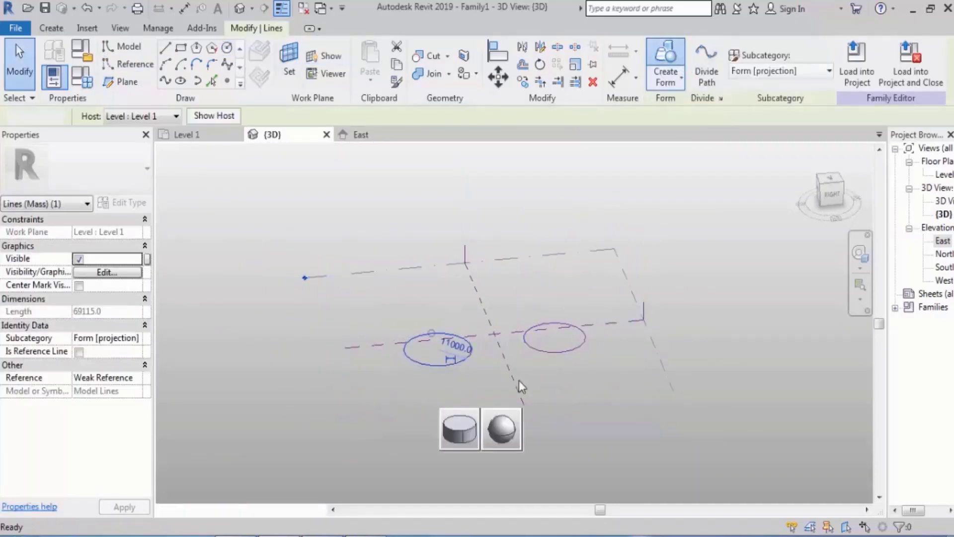
left_click(456, 427)
left_click_drag(443, 308, 433, 220)
key("Escape")
Enlarge the reference-line circle to a radius of 13000
middle_click_drag(654, 346, 653, 353, "shift")
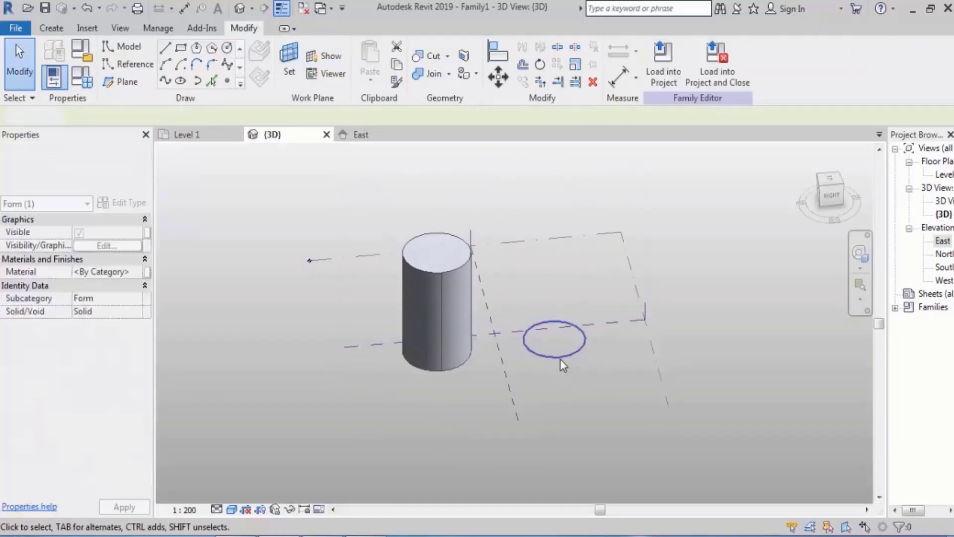
left_click(559, 358)
scroll(581, 360, "up", 1)
scroll(580, 359, "up", 1)
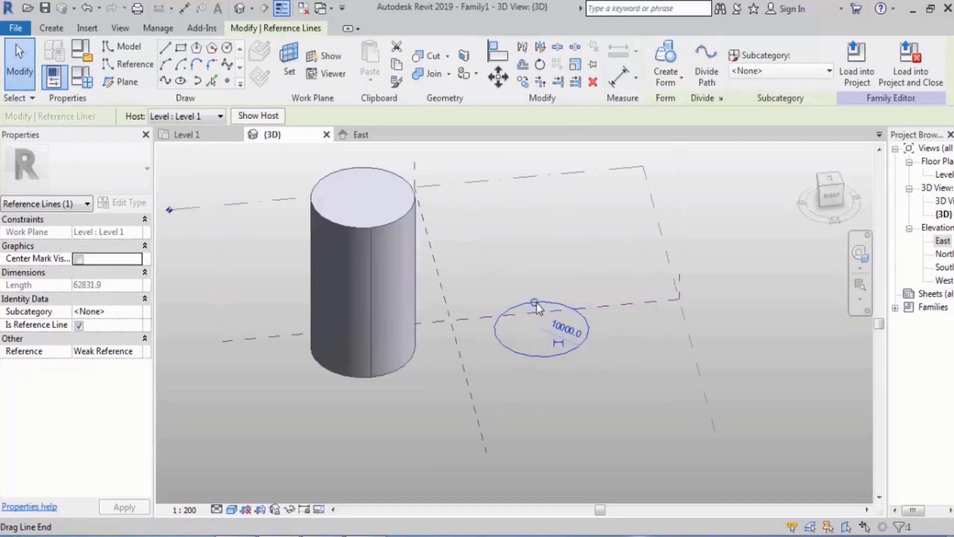
left_click_drag(536, 303, 537, 294)
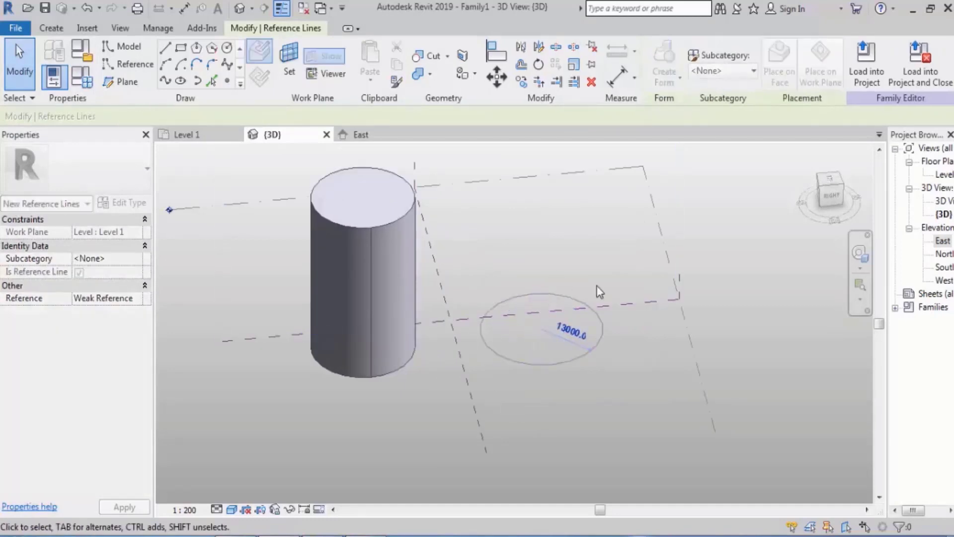
left_click(602, 339)
Create a solid cylinder from the reference-line circle and raise its top face to a height of about 35179
middle_click_drag(716, 320, 663, 363, "shift")
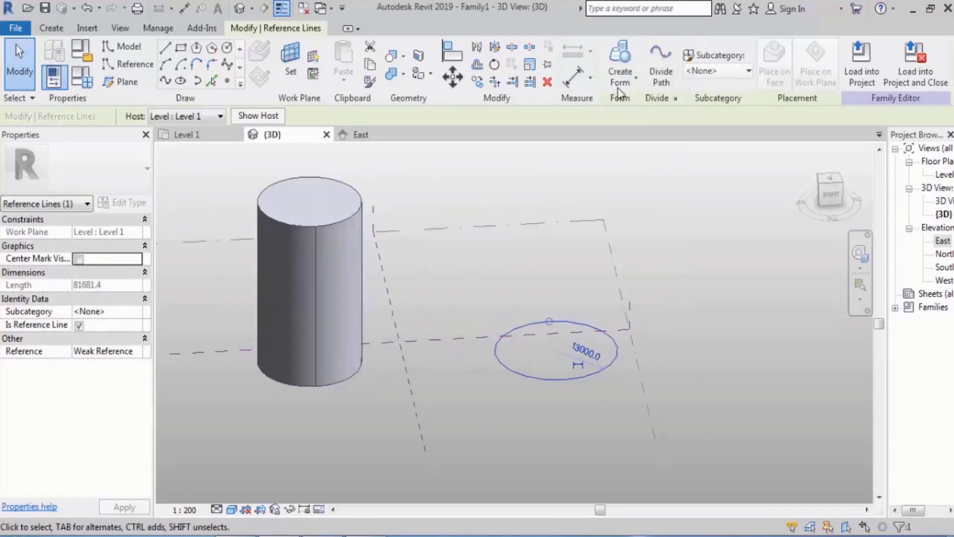
left_click(620, 60)
left_click(561, 419)
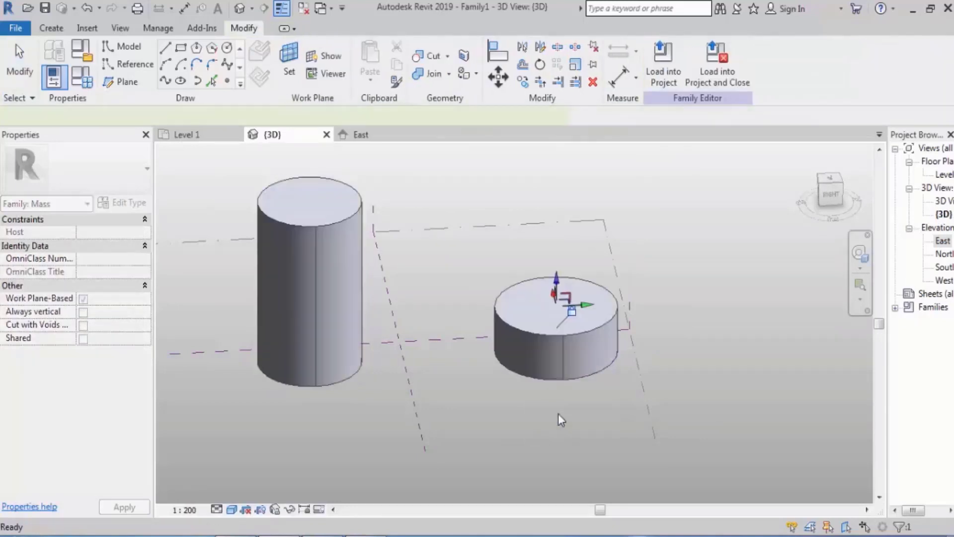
left_click(561, 303)
left_click_drag(552, 278, 560, 169)
left_click(713, 225)
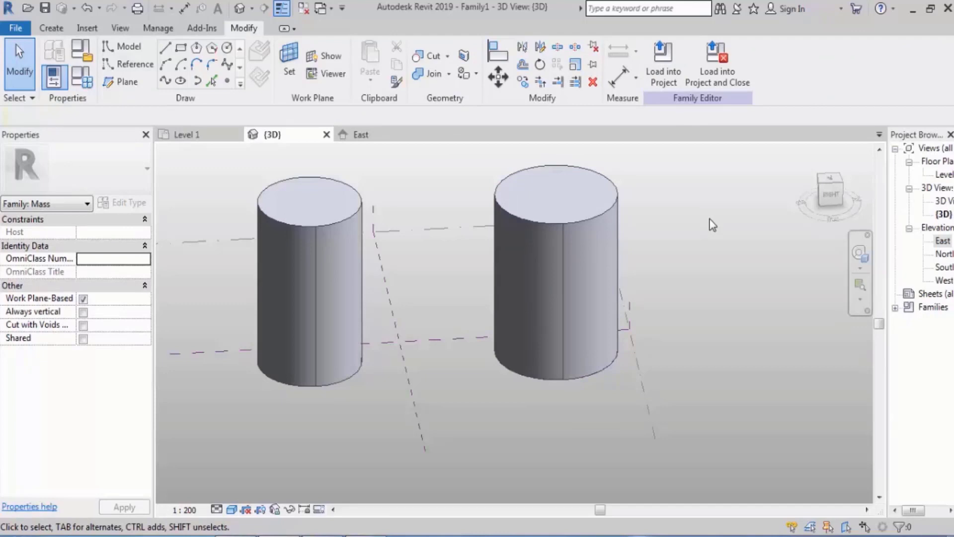
Delete the model-line cylinder and the reference-line cylinder one after the other, and undo both deletions
left_click(340, 267)
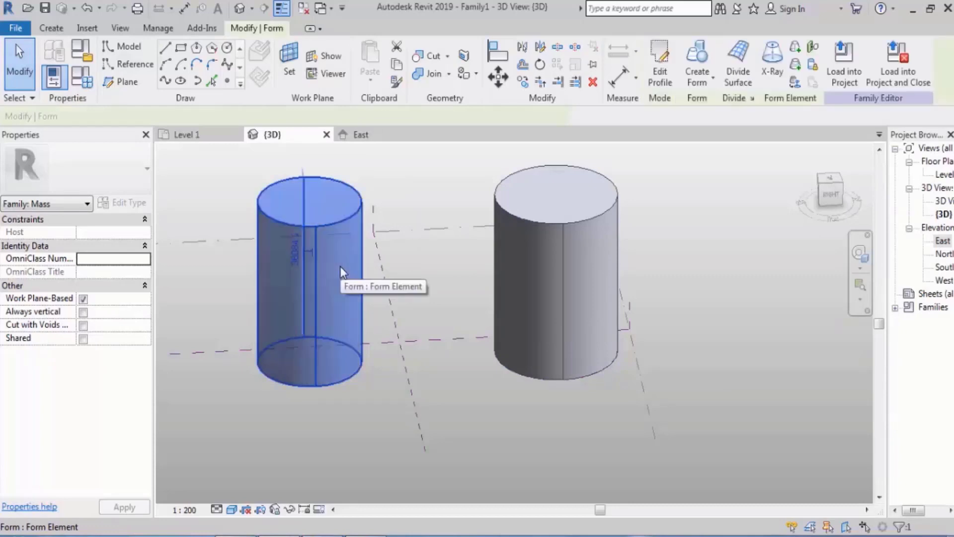
key("Delete")
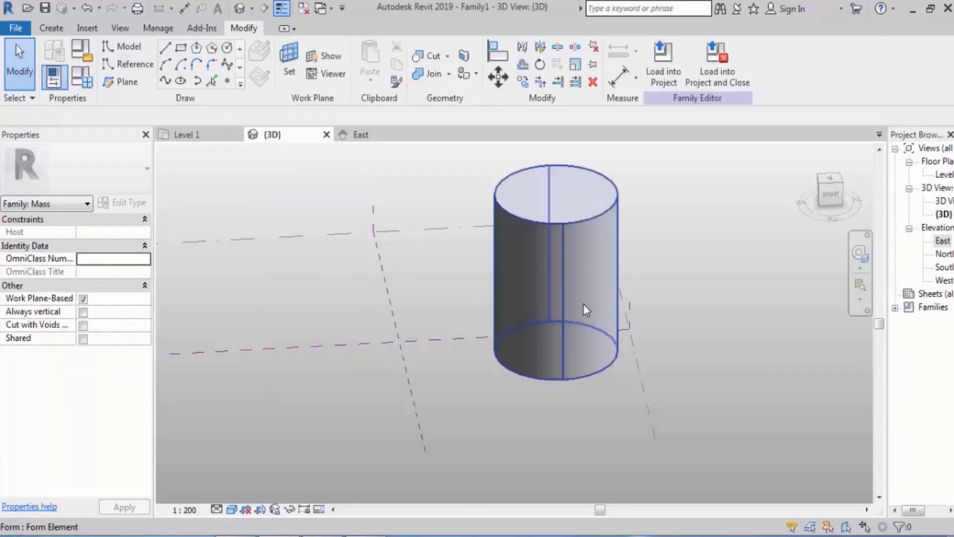
left_click(595, 279)
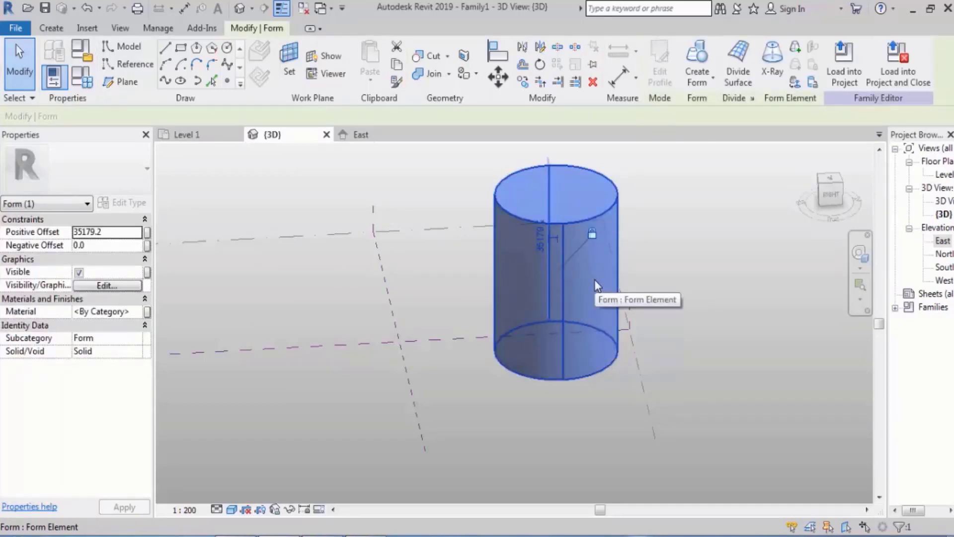
key("Delete")
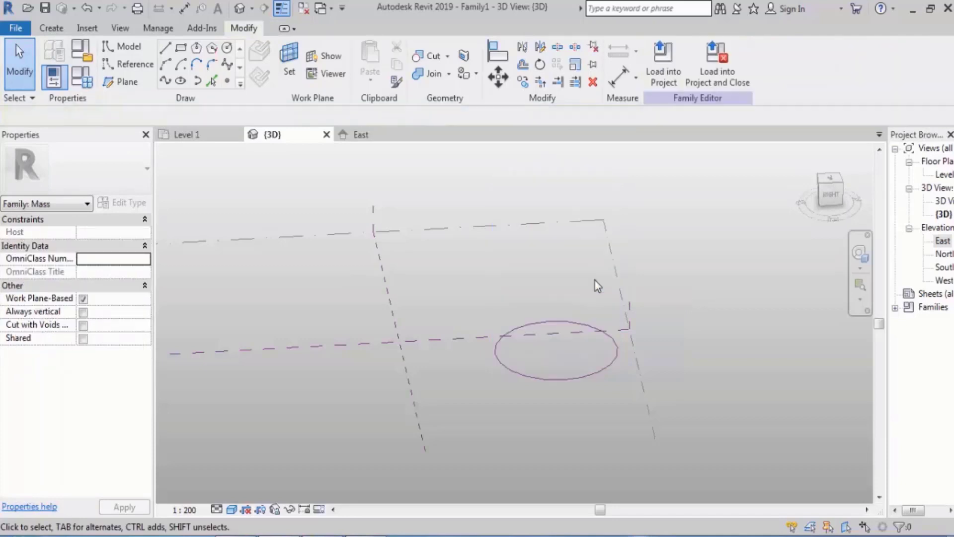
key("ctrl+z")
key("ctrl+z")
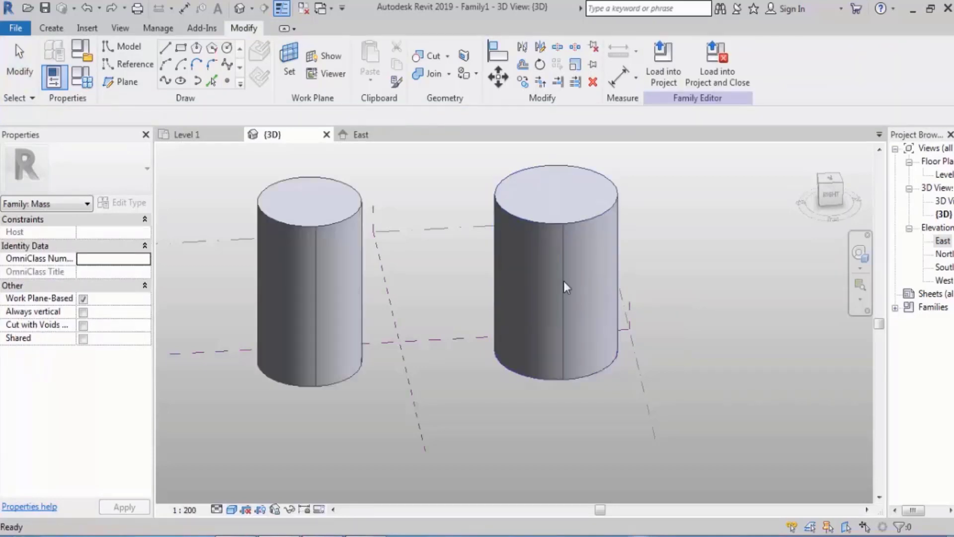
key("Tab")
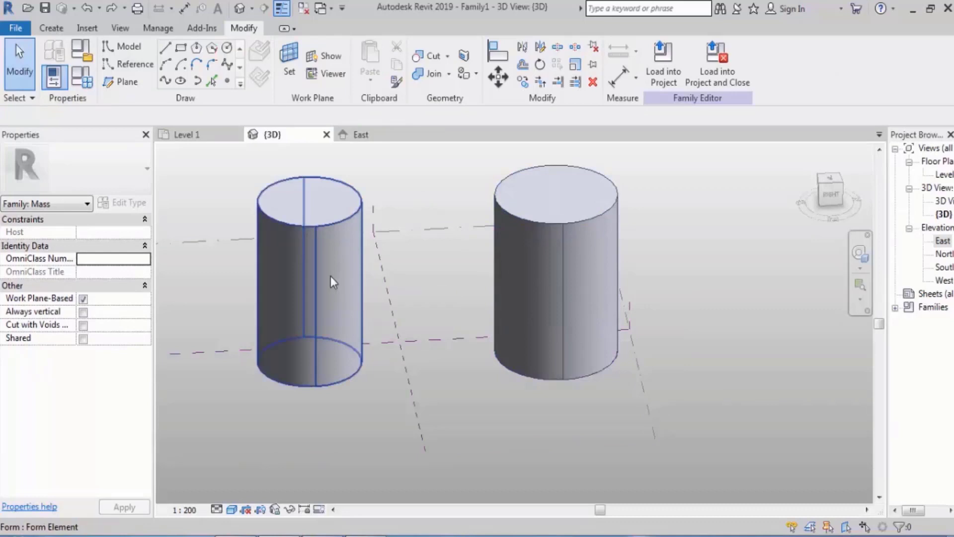
Delete both cylinders again to compare what remains of their source circles, and undo the two deletions
left_click(330, 276)
key("Delete")
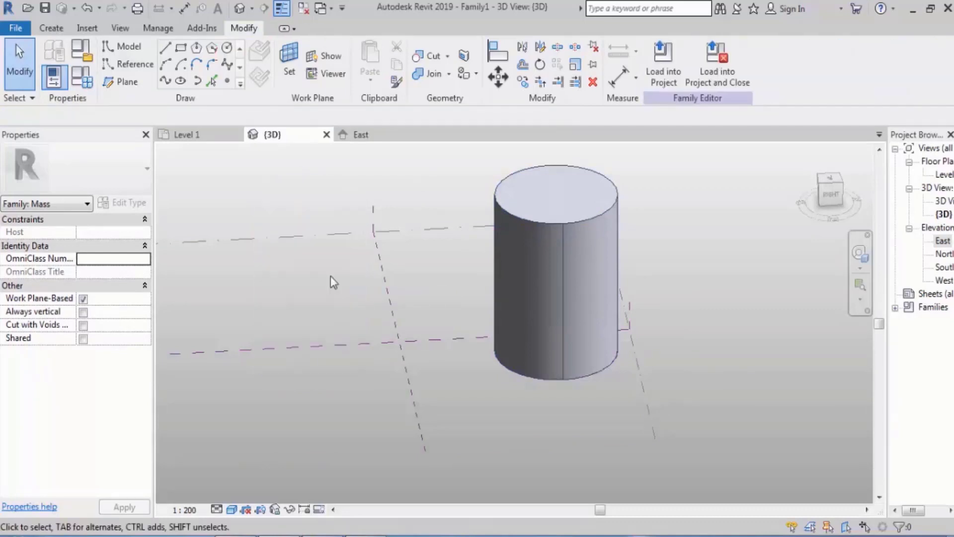
left_click(606, 271)
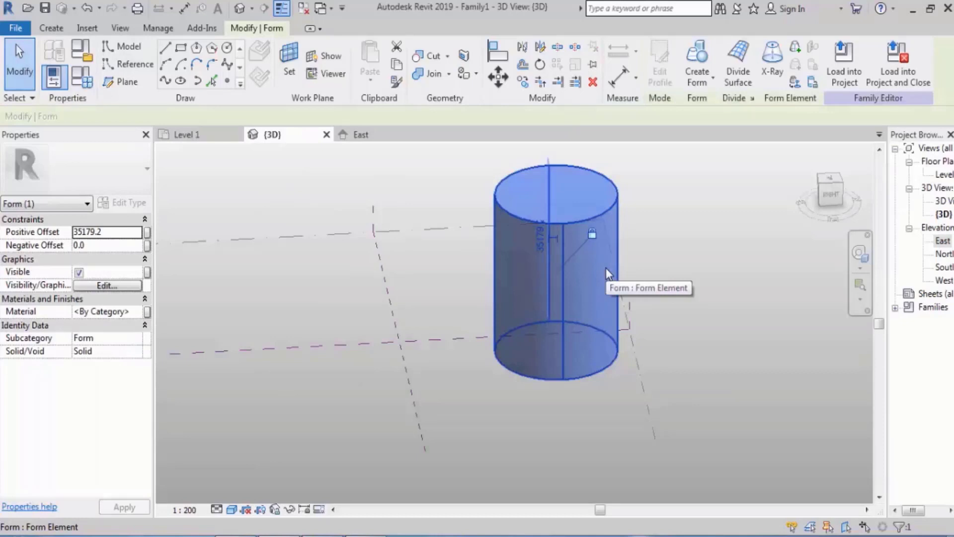
key("Delete")
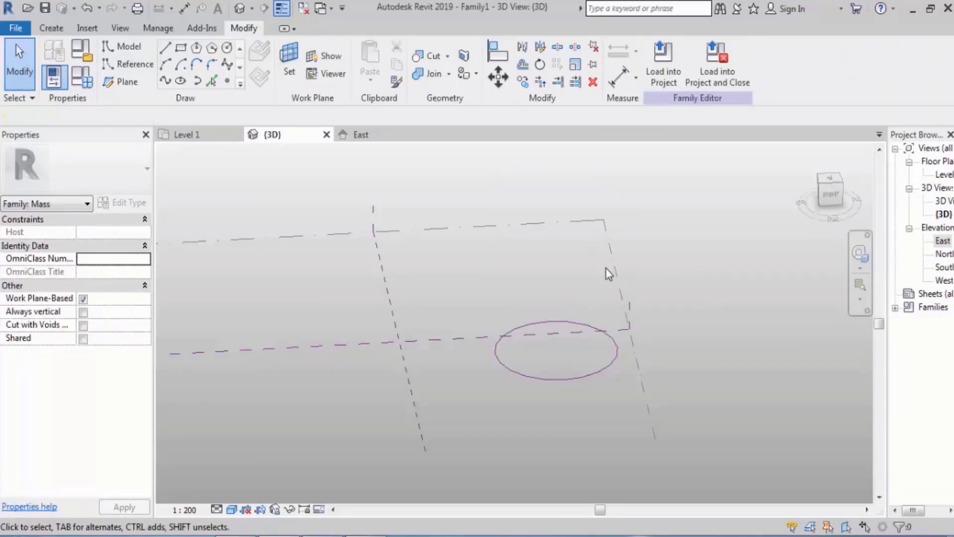
key("ctrl+z")
key("ctrl+z")
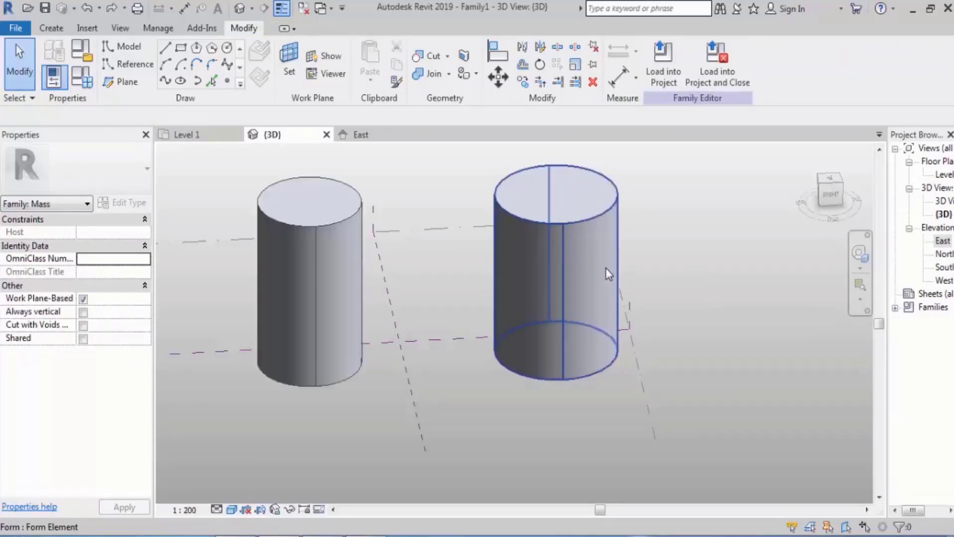
middle_click_drag(478, 292, 484, 296)
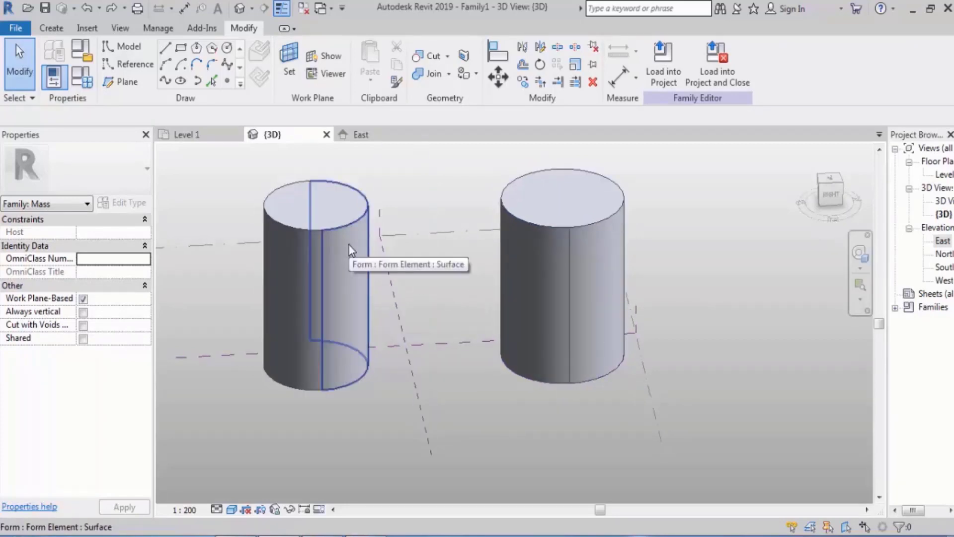
Select the end faces of the model-line cylinder and the reference-line cylinder's top face to check whether Edit Profile is available for each
left_click(338, 215)
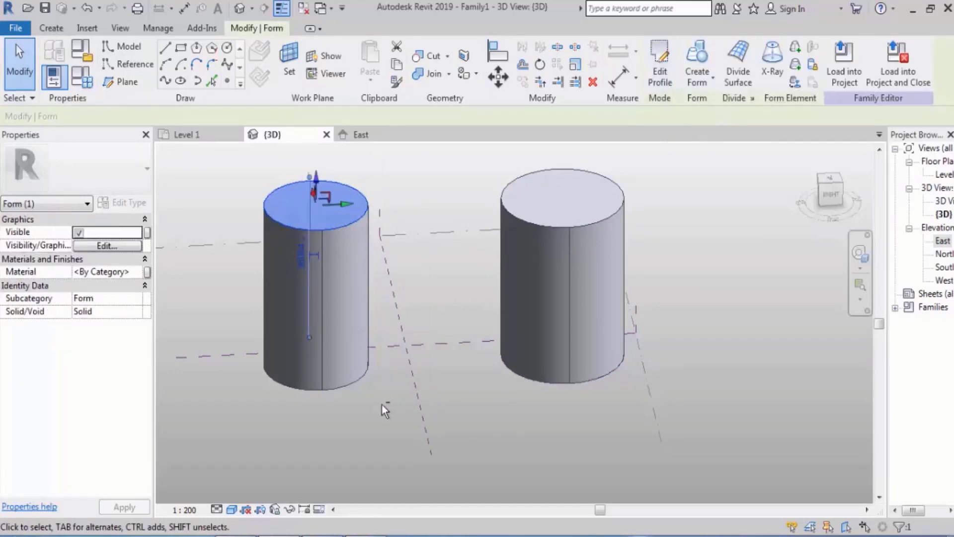
middle_click_drag(385, 410, 339, 366, "shift")
left_click(343, 366)
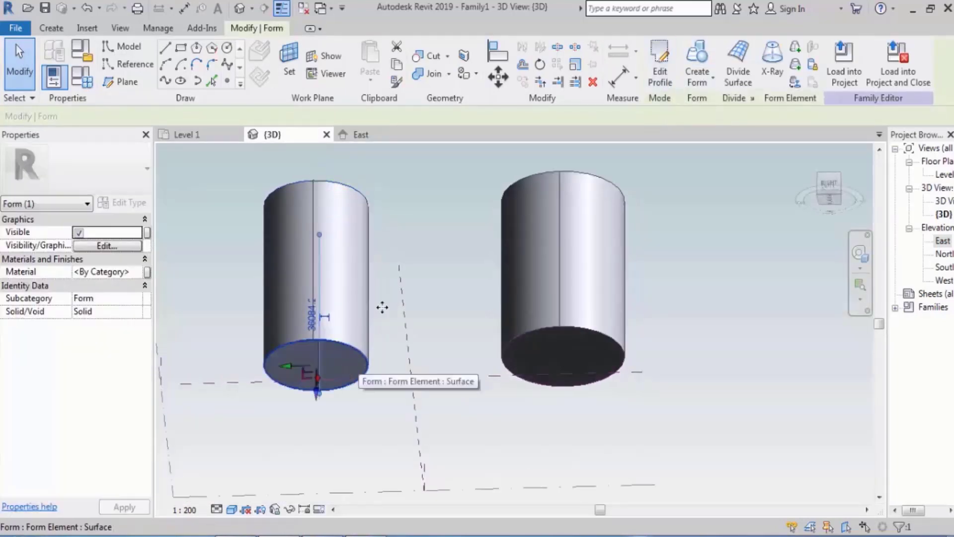
middle_click_drag(382, 307, 467, 433, "shift")
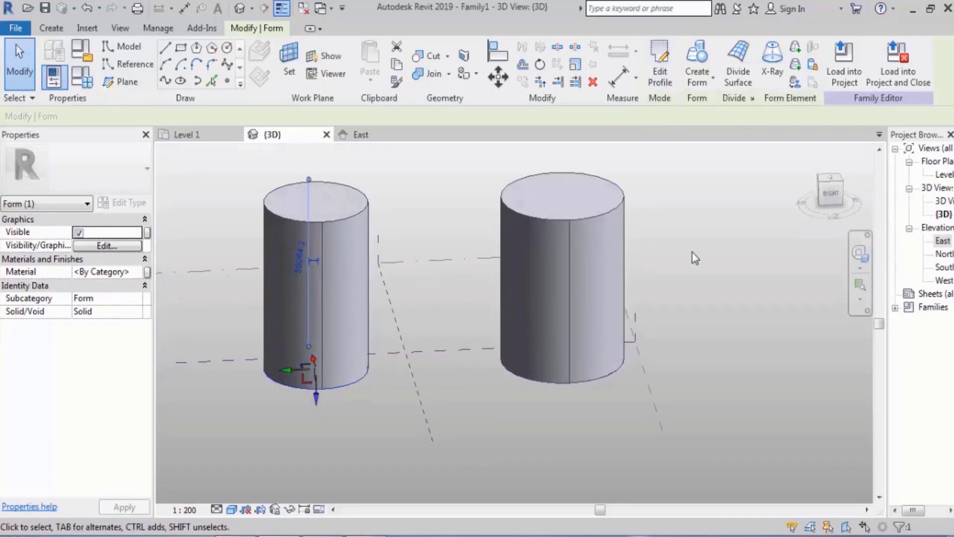
left_click(687, 265)
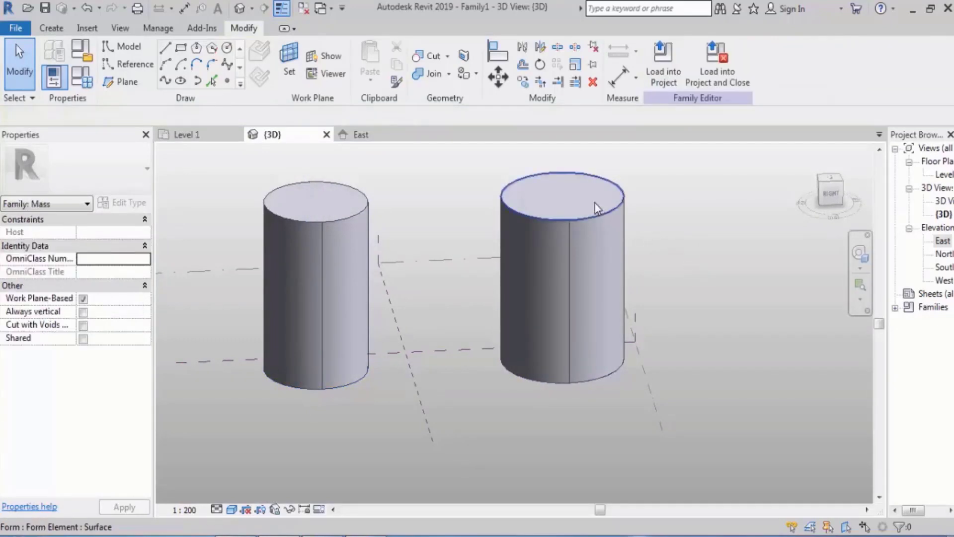
left_click(595, 202)
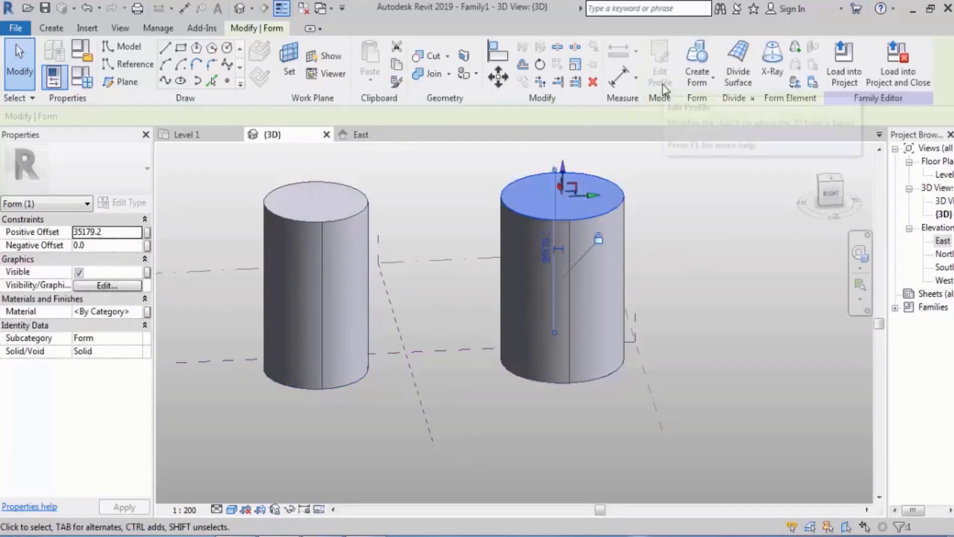
left_click(690, 317)
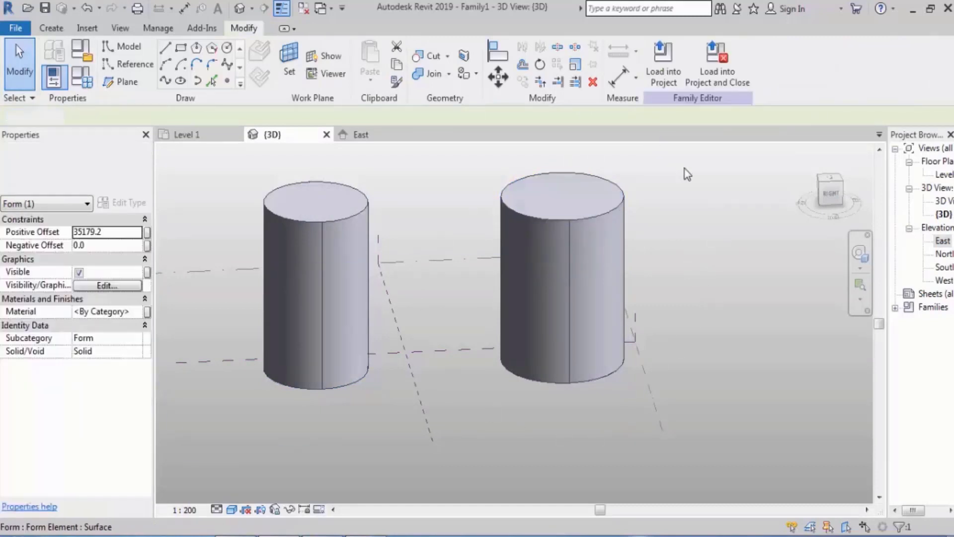
Set the radius of the reference-line circle at the base of its cylinder to 10000
middle_click_drag(691, 249, 694, 271, "shift")
key("Tab")
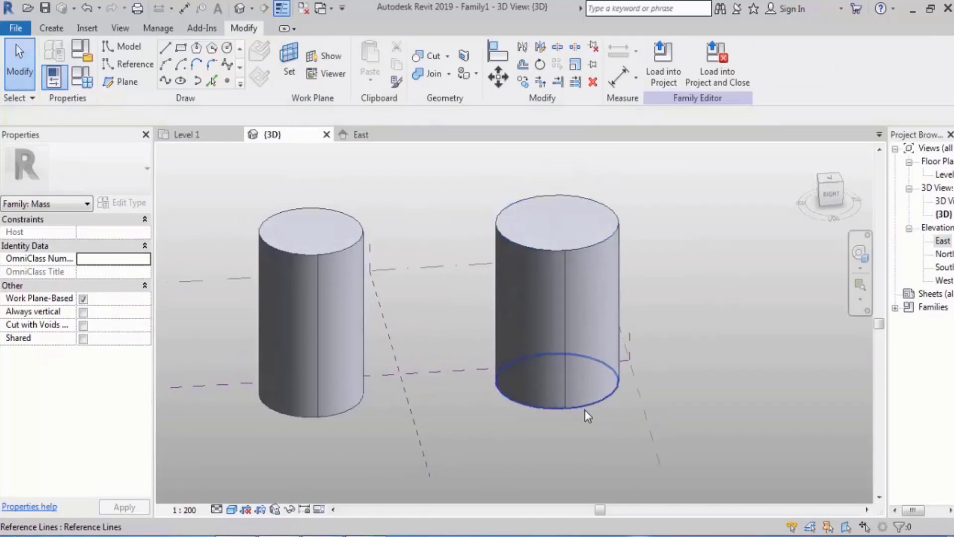
left_click(585, 410)
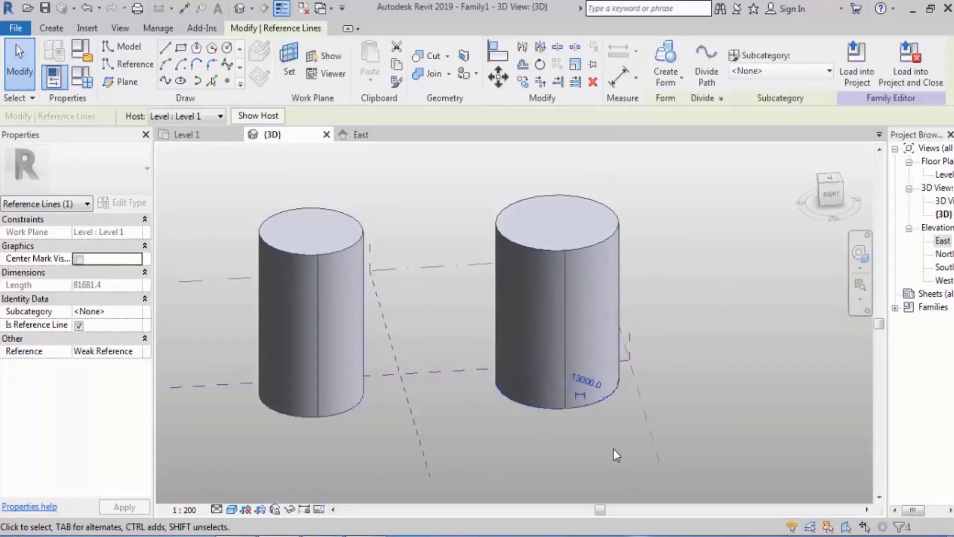
scroll(613, 449, "up", 1)
scroll(604, 442, "up", 1)
middle_click_drag(702, 381, 683, 411, "shift")
left_click(589, 373)
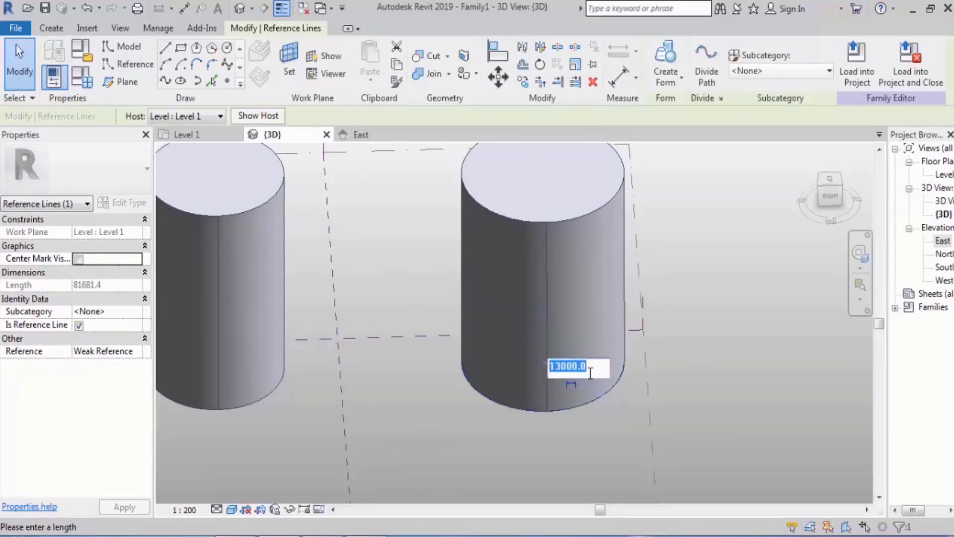
type("10")
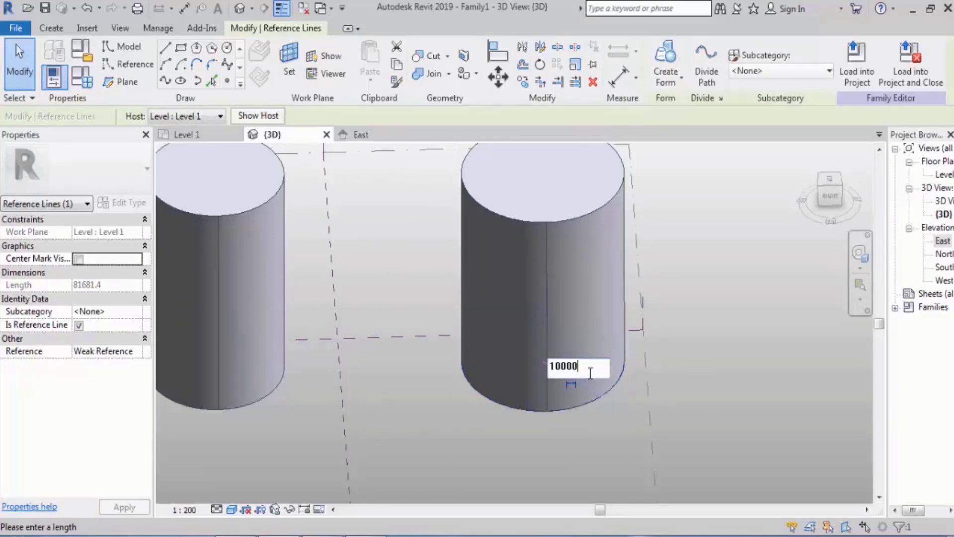
key("Return")
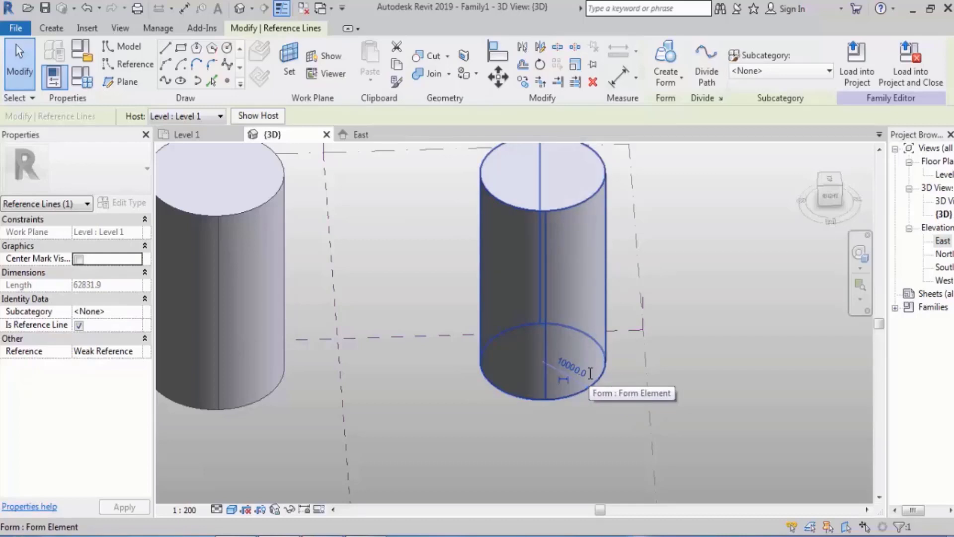
Edit the bottom profile of the model-line cylinder, set its radius to 9000 and finish the profile edit
middle_click_drag(363, 377, 405, 371, "shift")
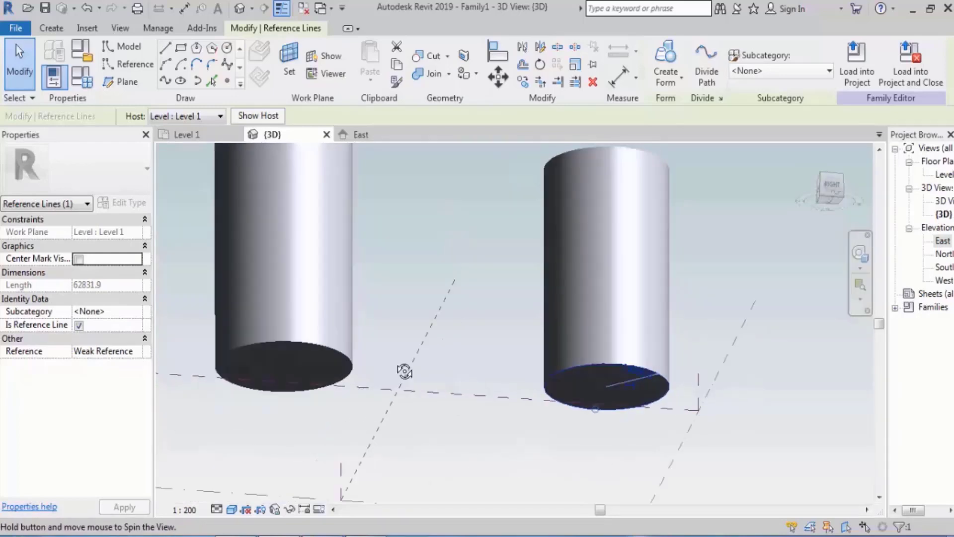
left_click(355, 348)
middle_click_drag(456, 234, 475, 406, "shift")
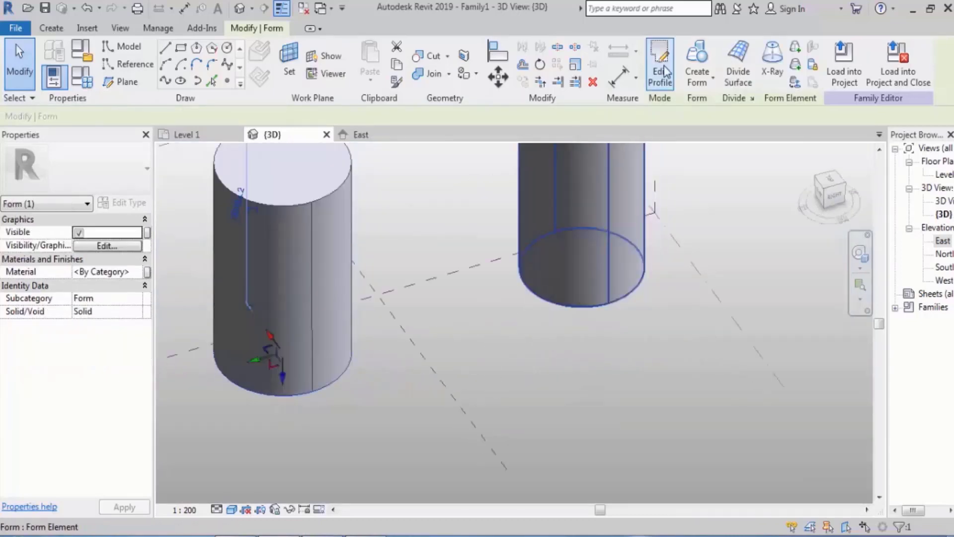
left_click(659, 64)
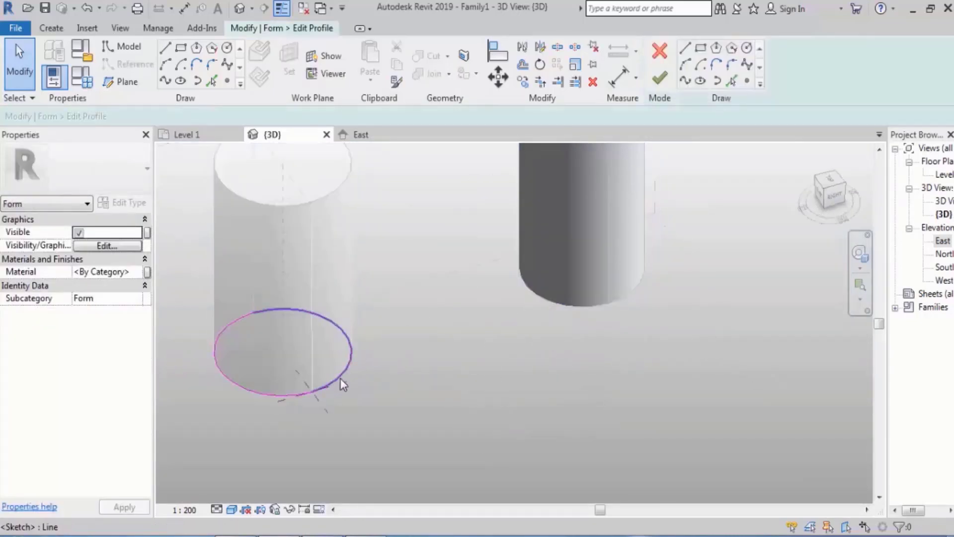
left_click(340, 378)
left_click(327, 350)
type("9000")
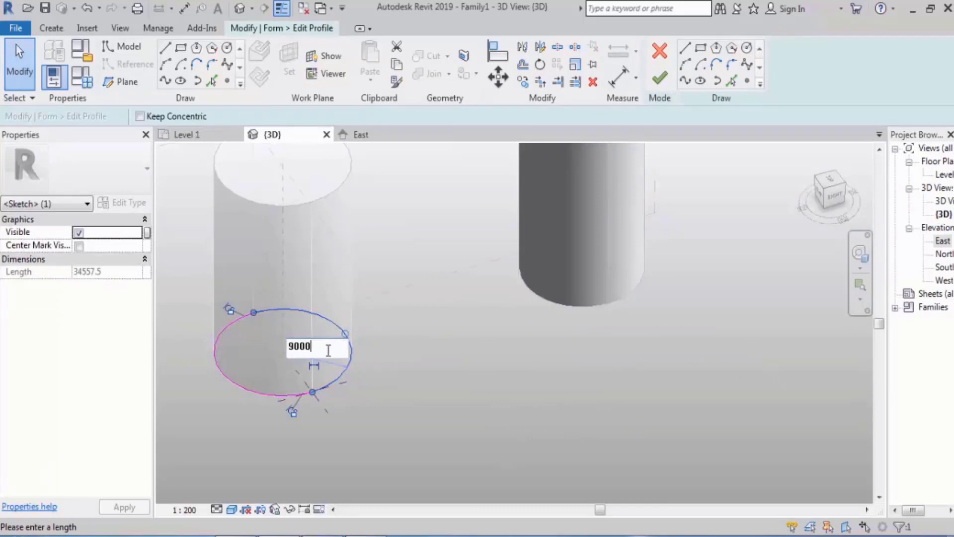
key("Return")
middle_click_drag(581, 386, 572, 167)
scroll(554, 421, "down", 1)
left_click(660, 78)
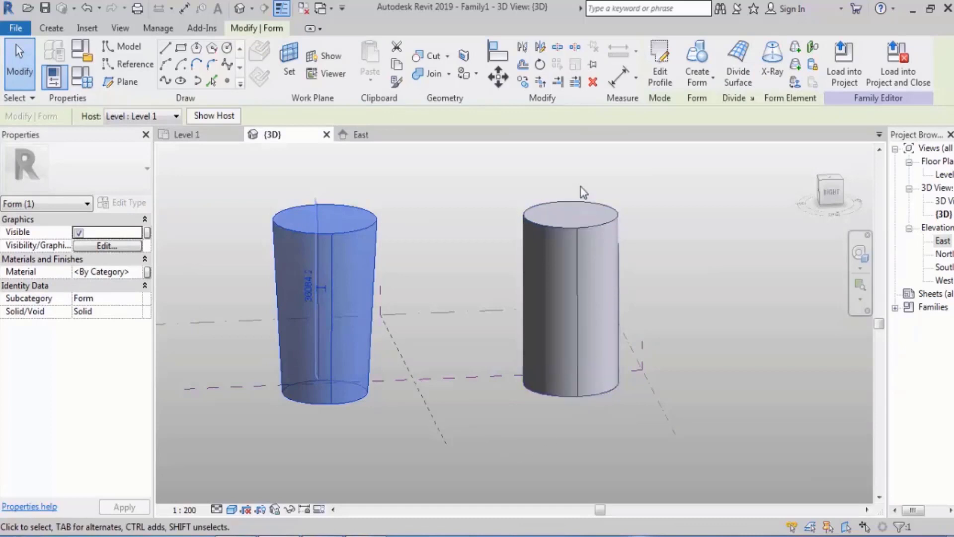
Reduce the radius of the reference-line circle under its cylinder to 6000
middle_click_drag(598, 295, 572, 395, "shift")
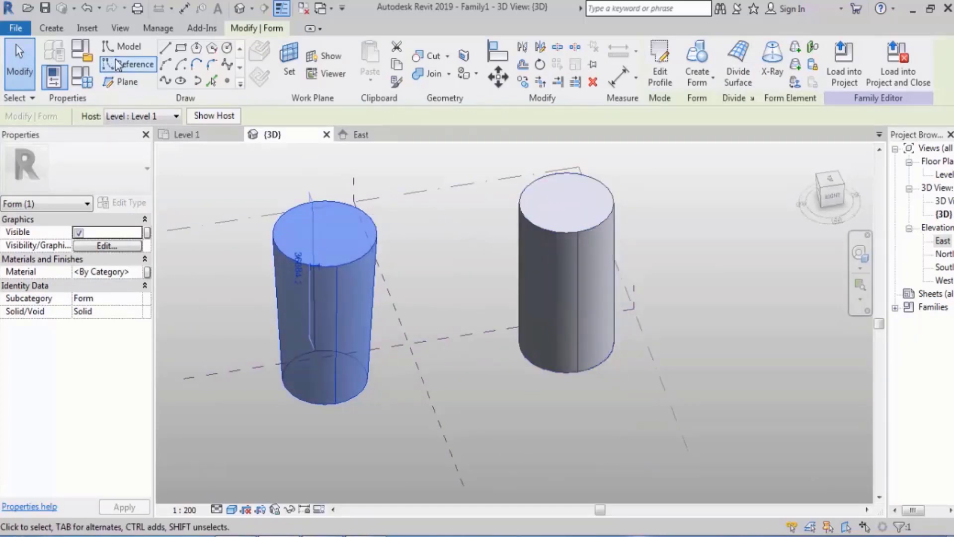
left_click(565, 373)
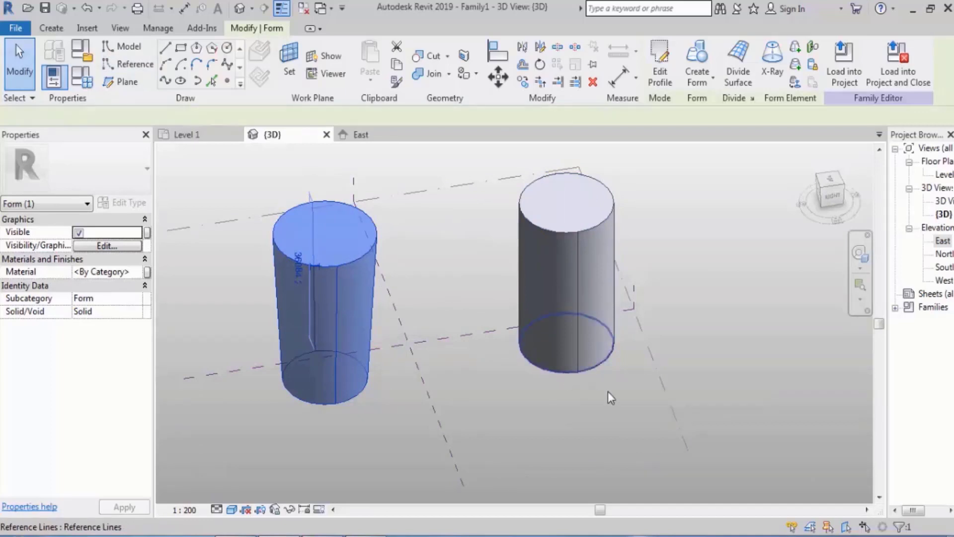
left_click(600, 343)
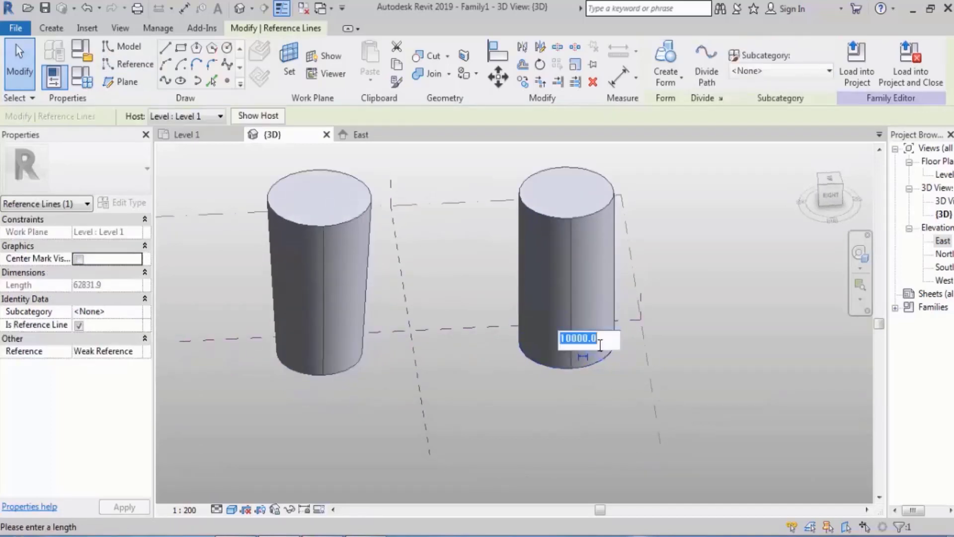
type("6000")
key("Return")
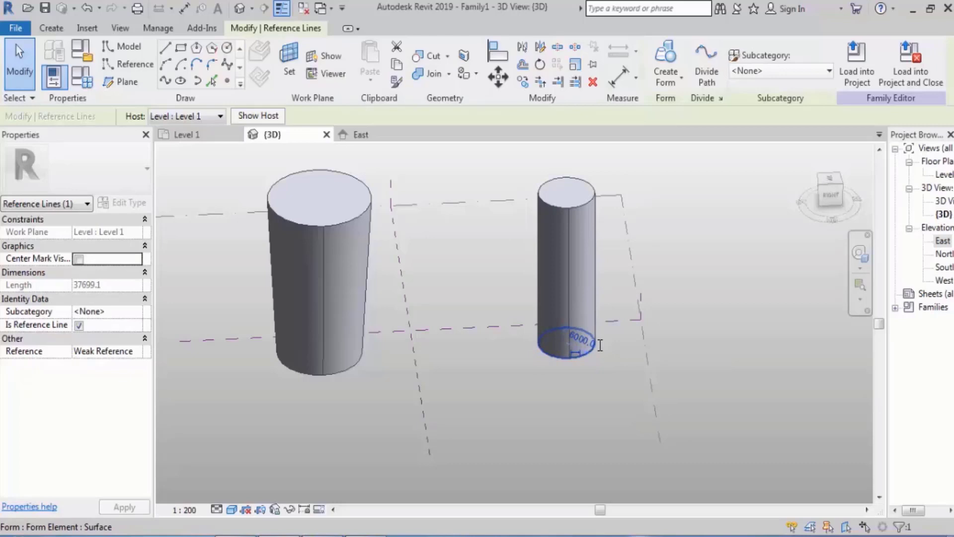
Draw a straight model line about 67000 long beside the model-line cylinder, on its outer side
middle_click_drag(556, 305, 270, 225, "shift")
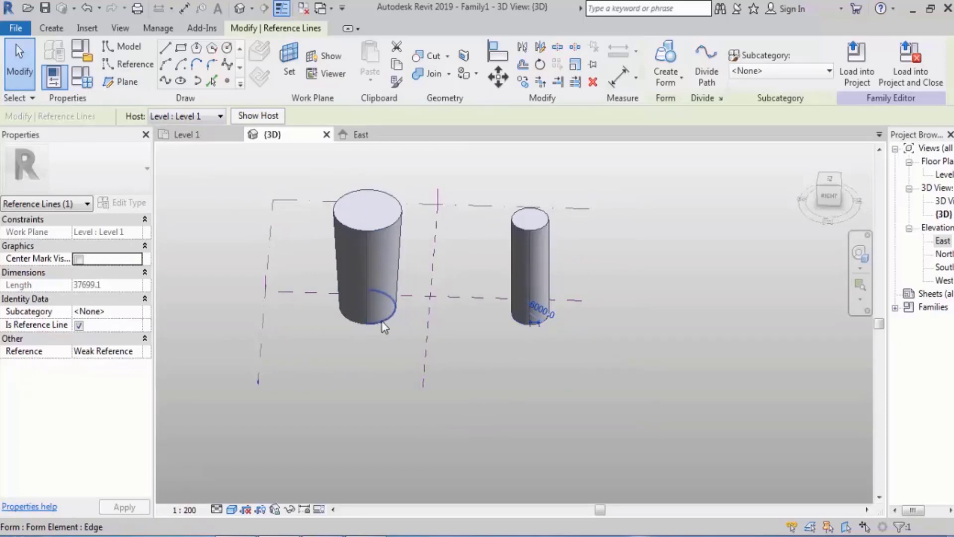
middle_click_drag(502, 305, 492, 279, "shift")
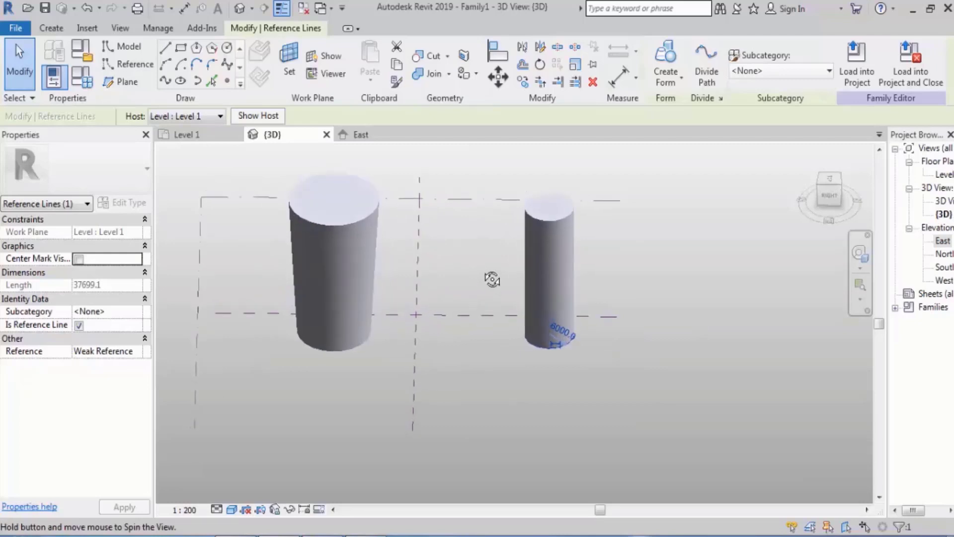
left_click(124, 47)
left_click(165, 48)
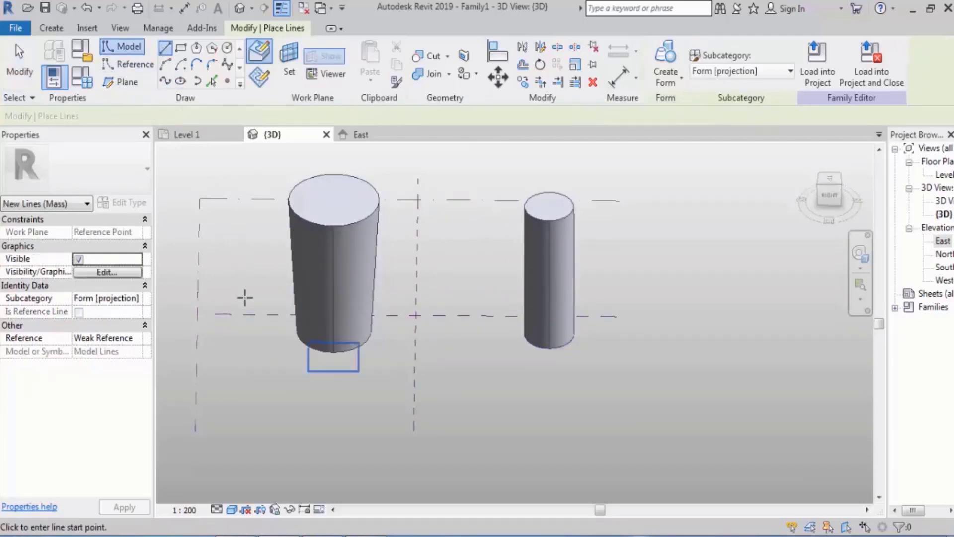
left_click(244, 238)
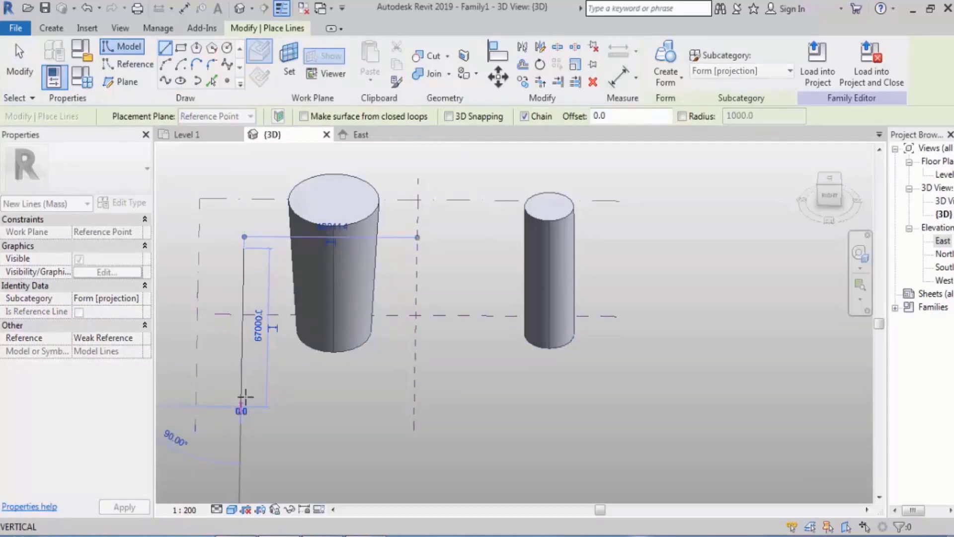
left_click(243, 404)
Draw a reference-line arc through three points beside the reference-line cylinder, bulging away from it, and end the drawing command
left_click(129, 64)
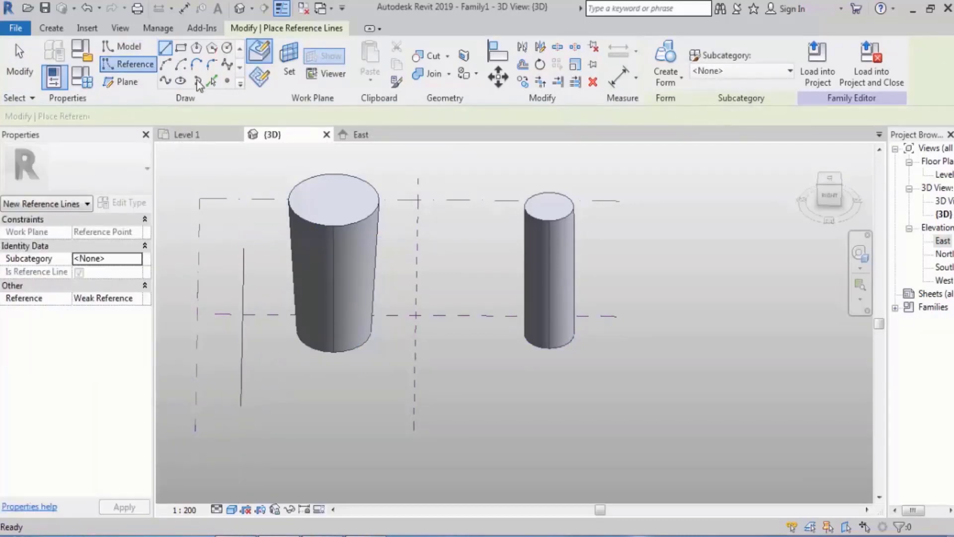
left_click(169, 64)
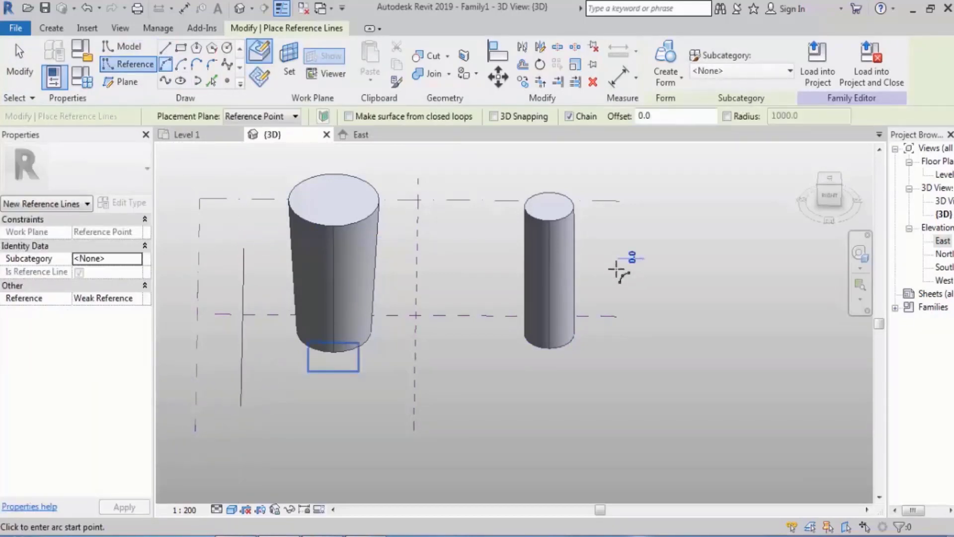
left_click(619, 257)
left_click(616, 426)
left_click(658, 351)
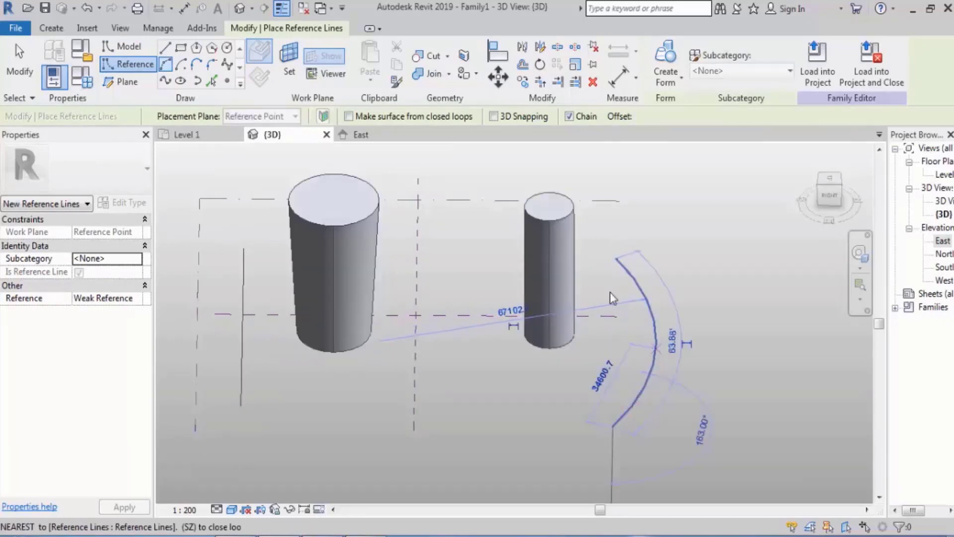
key("Escape")
key("Escape")
scroll(512, 319, "down", 2)
key("Escape")
mouse_move(599, 246)
middle_mouse_down("shift")
mouse_move(603, 358)
mouse_move(590, 262)
mouse_move(619, 288)
mouse_move(601, 260)
middle_mouse_up("shift")
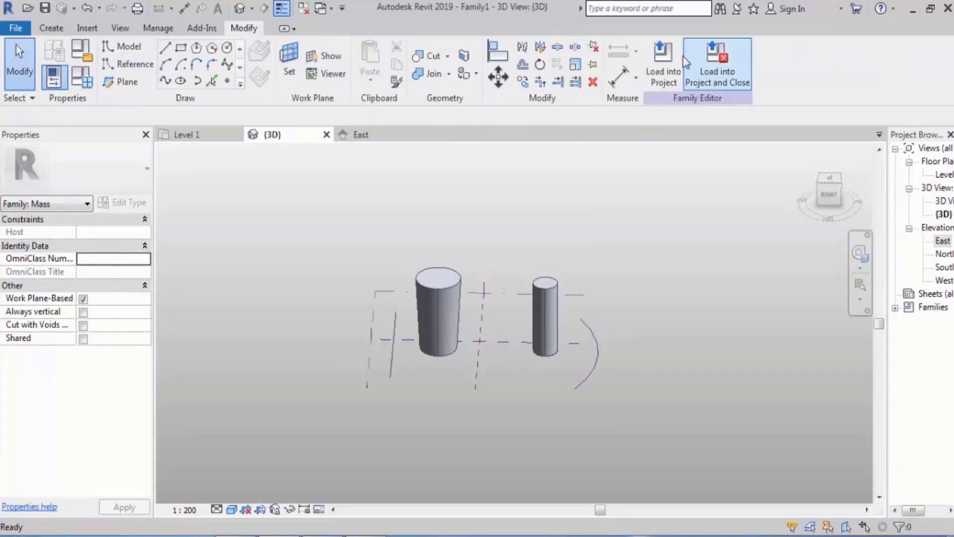
Load the mass family into the project and place one instance on the Level 1 plan
left_click(673, 71)
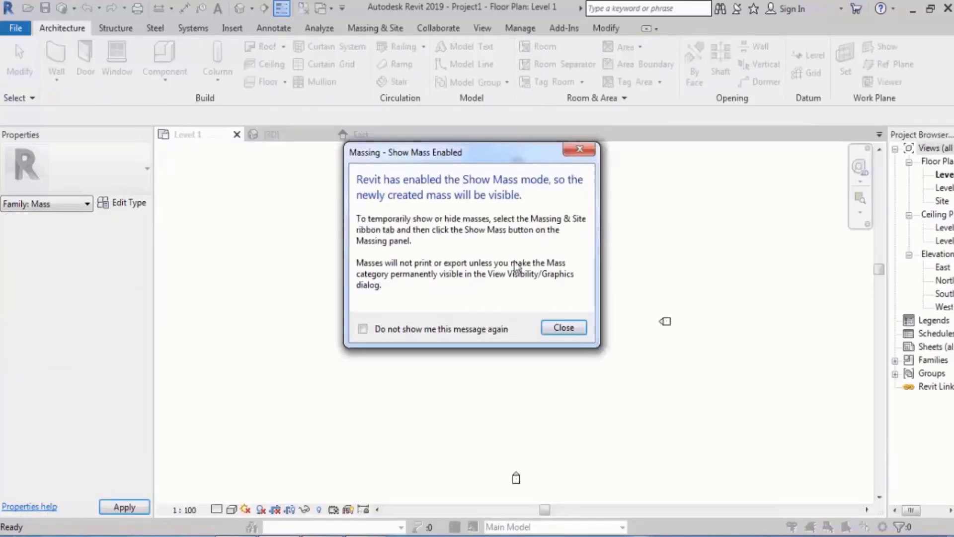
left_click(564, 328)
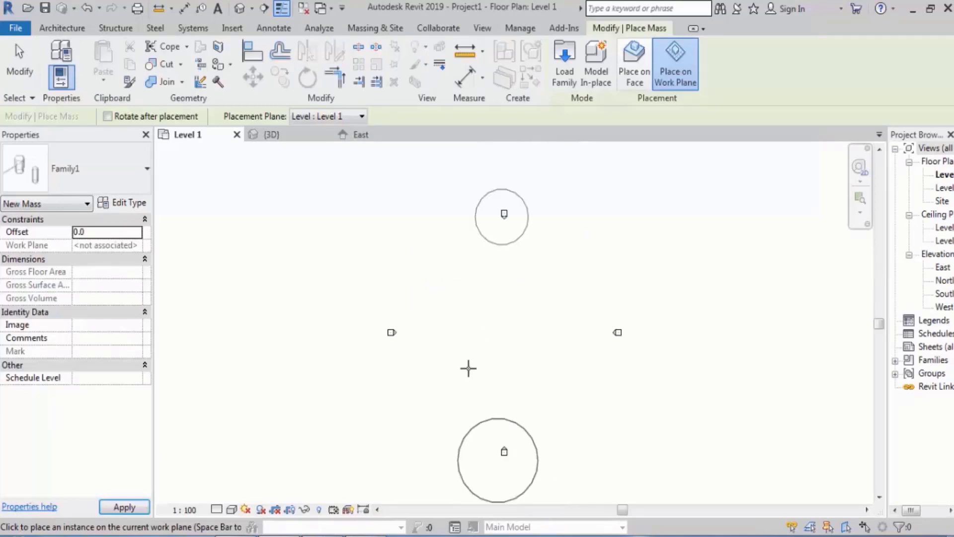
scroll(468, 368, "down", 3)
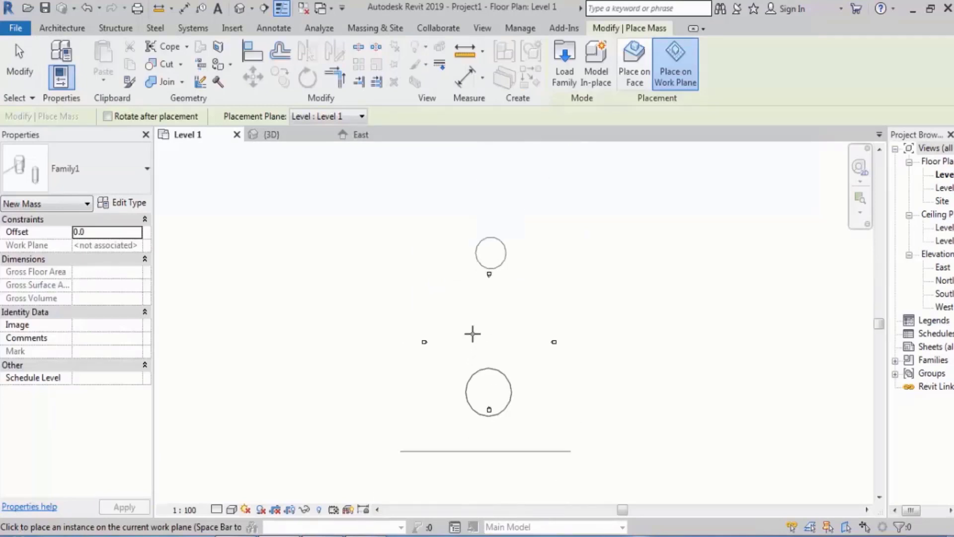
left_click(505, 337)
key("Escape")
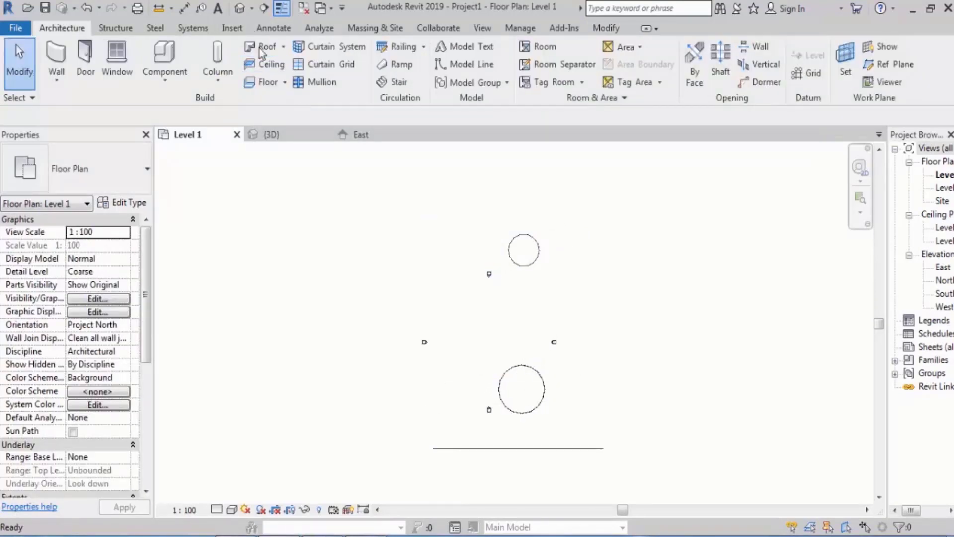
Open the project's default 3D view to examine which lines of the placed mass are shown
left_click(247, 13)
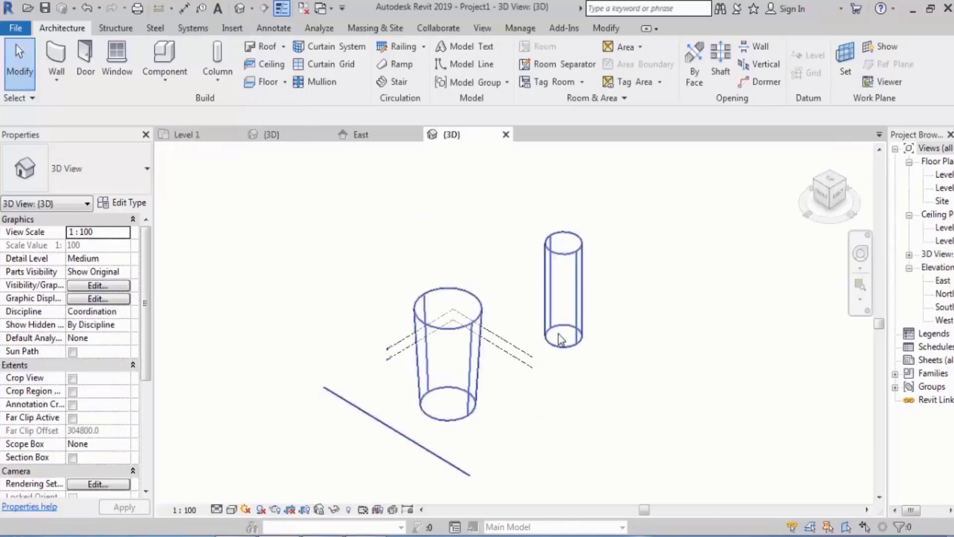
middle_click_drag(512, 269, 472, 330, "shift")
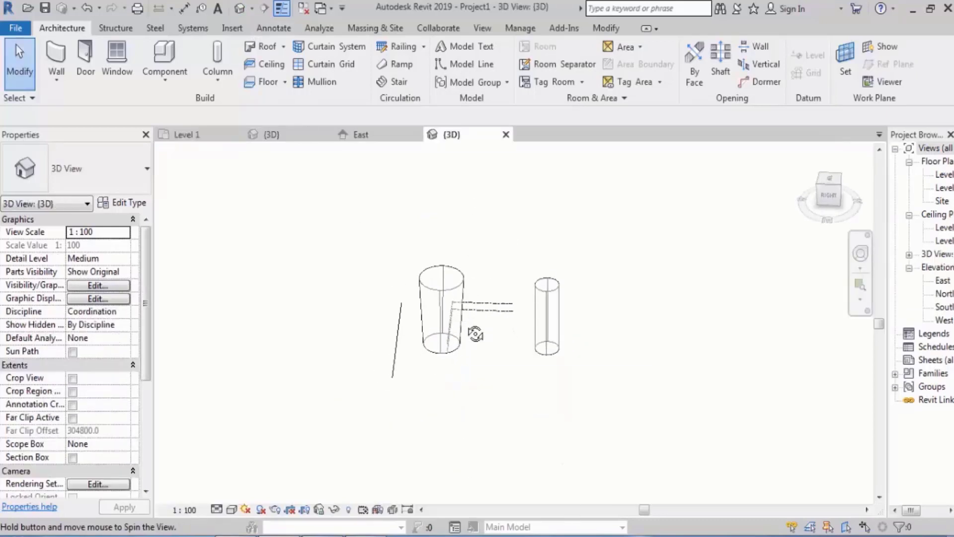